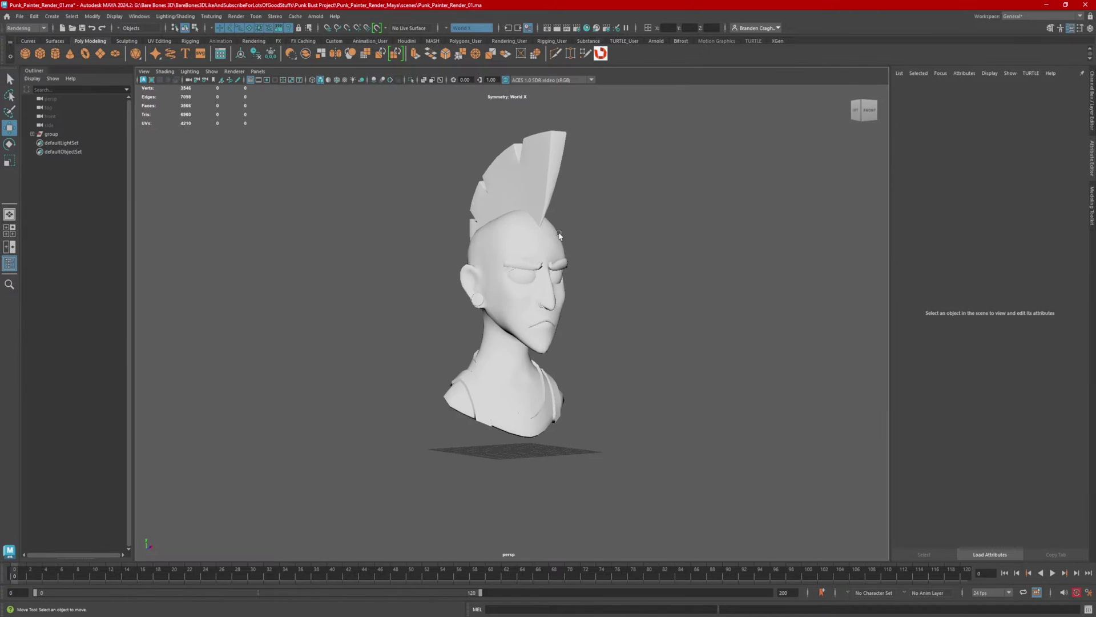
# Assign Punk_Painter_BaseColor.png as a file texture to the color of the bust's M_Punk_Painter material and enable textured display
pyautogui.moveTo(398, 133); pyautogui.dragTo(634, 453)
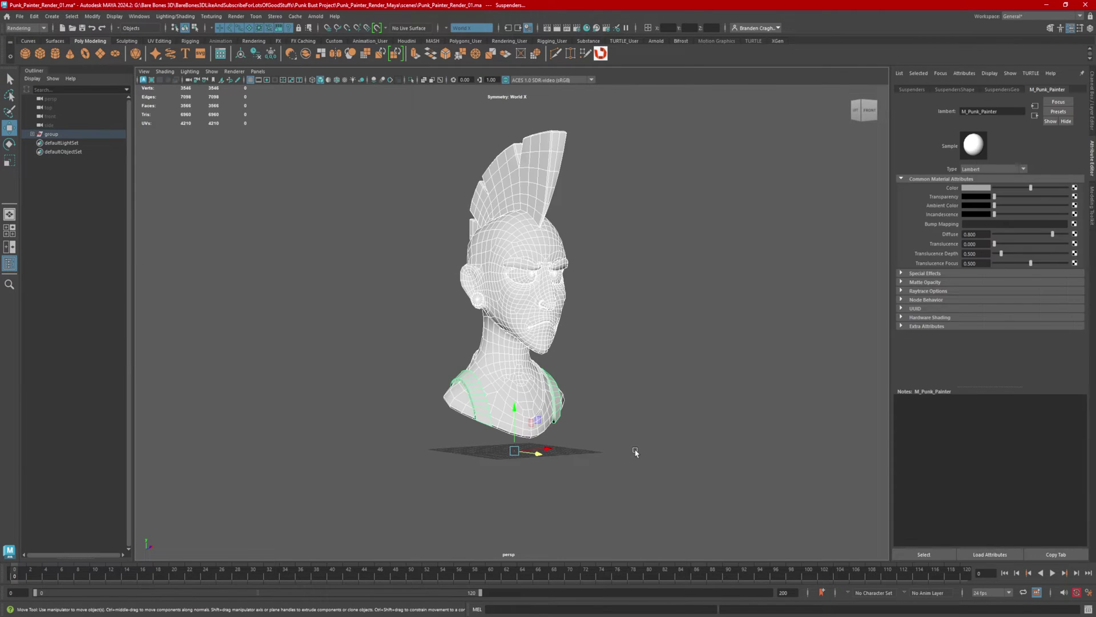
pyautogui.click(1075, 187)
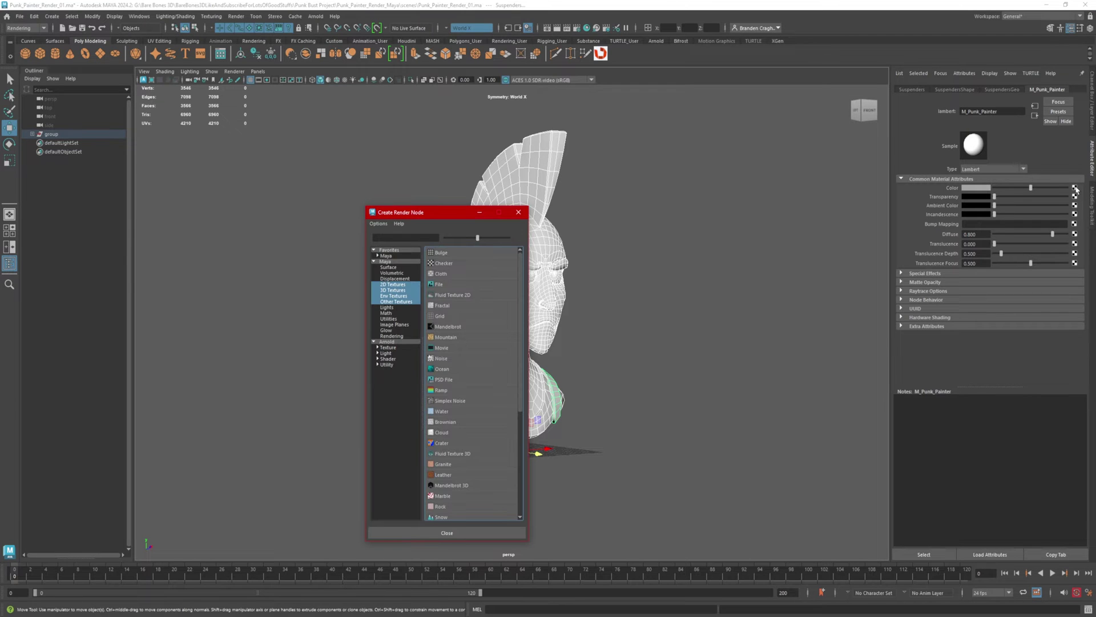
pyautogui.click(438, 284)
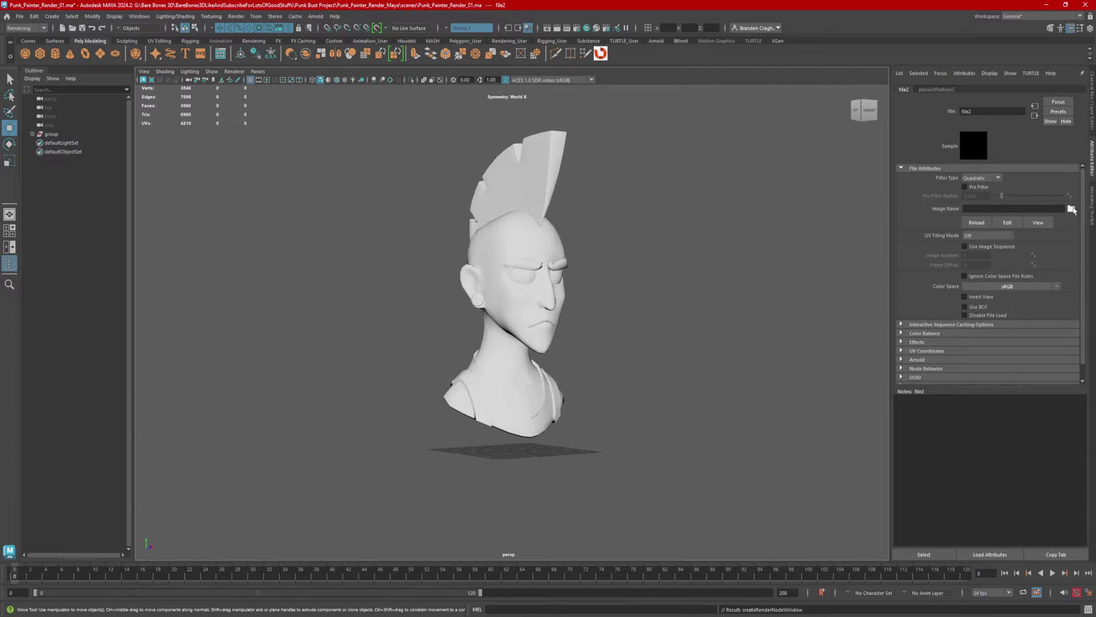
pyautogui.click(1071, 208)
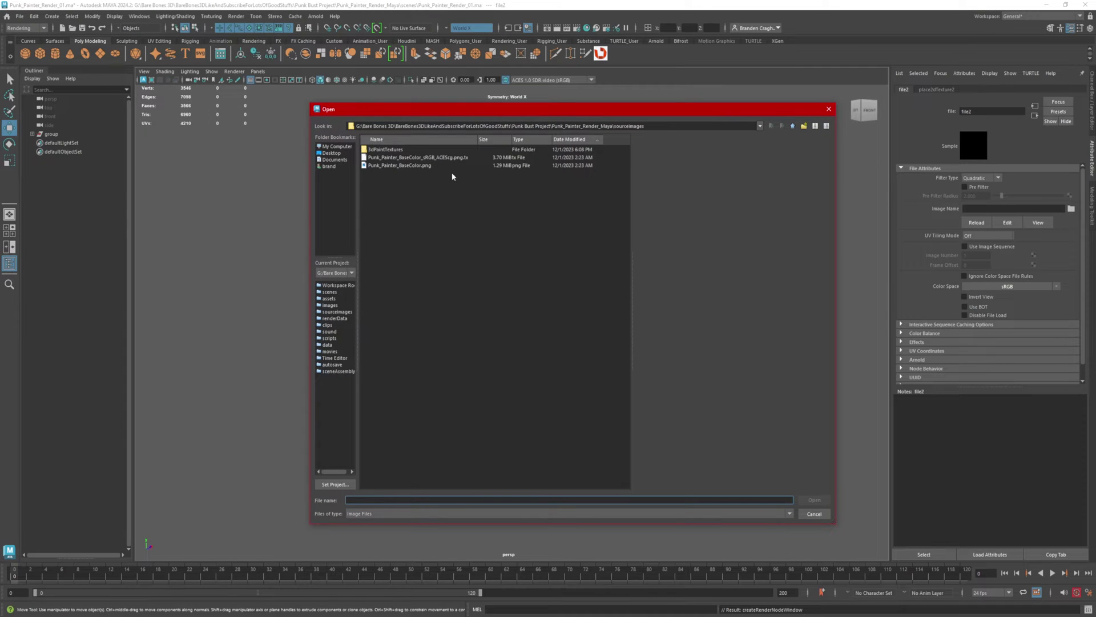
pyautogui.click(410, 166)
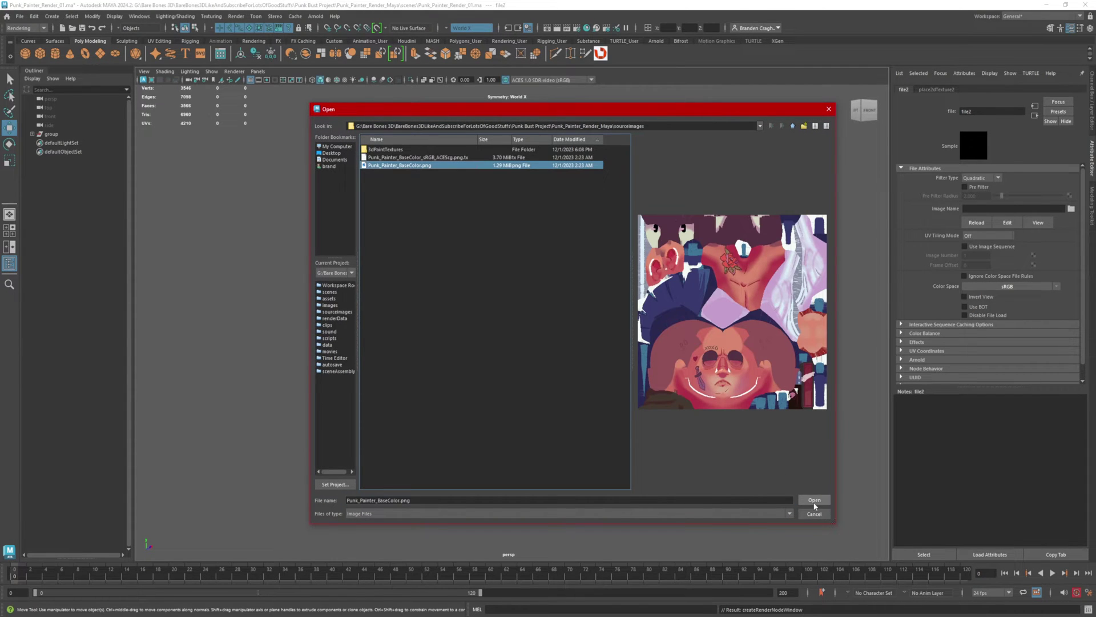
pyautogui.click(815, 500)
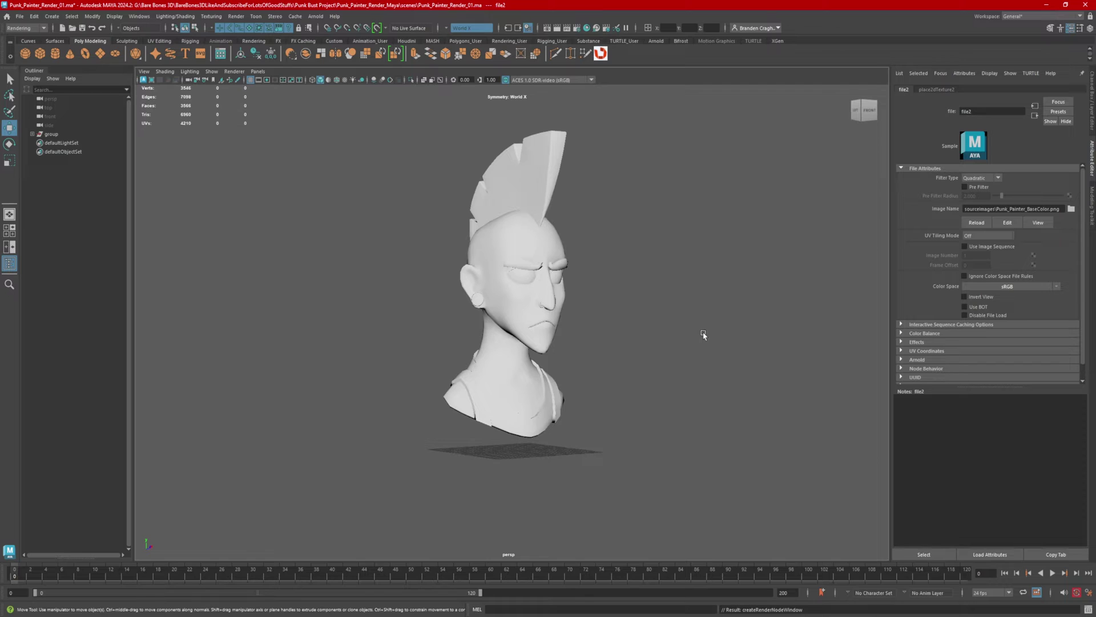
pyautogui.click(345, 81)
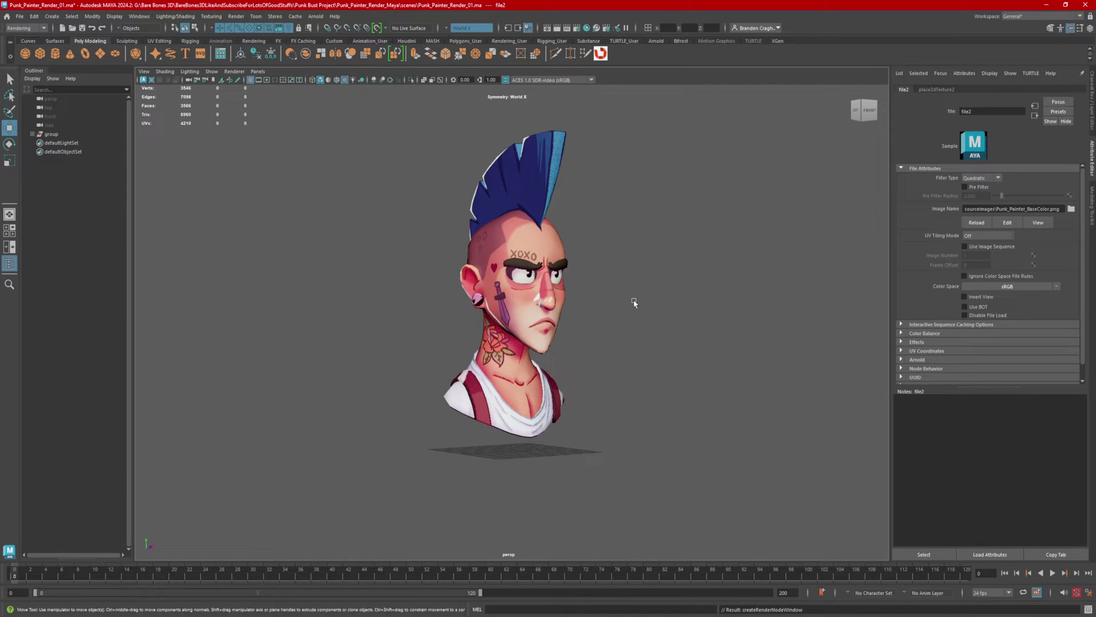
# Detach the Arnold commands into a floating window and create an Arnold area light
pyautogui.click(24, 28)
pyautogui.click(26, 29)
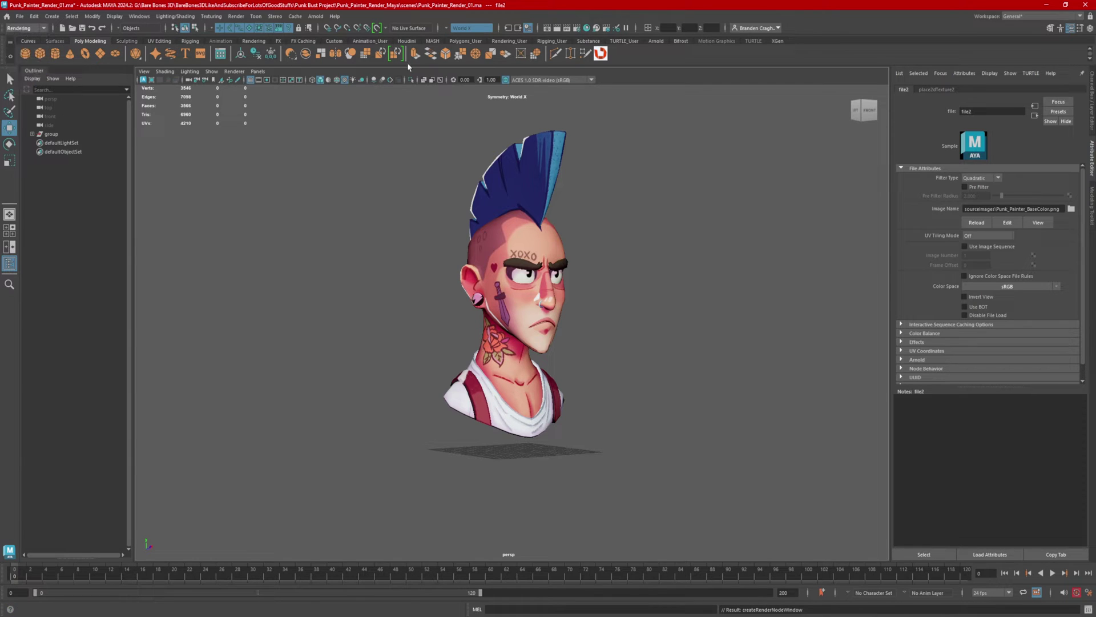
pyautogui.click(316, 16)
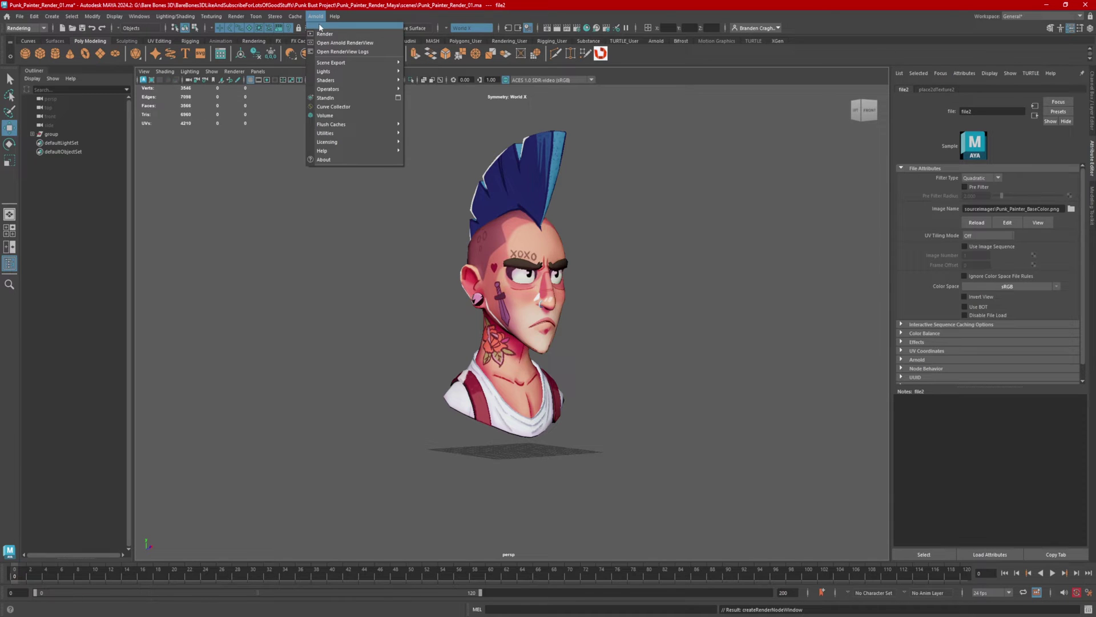
pyautogui.click(343, 25)
pyautogui.moveTo(344, 21); pyautogui.dragTo(135, 136)
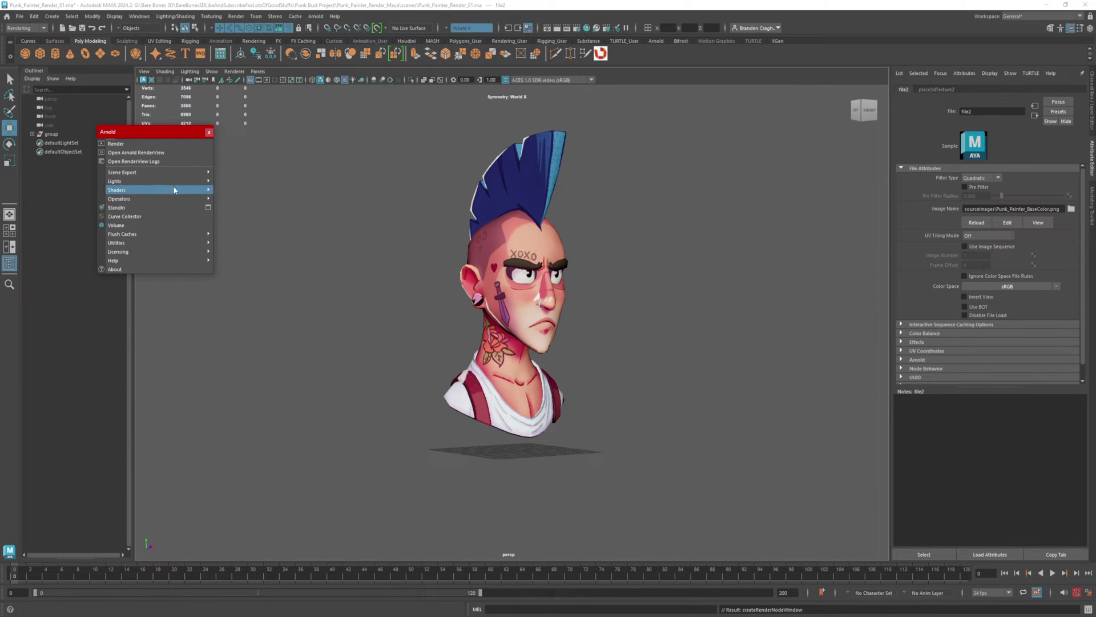
pyautogui.moveTo(182, 184)
pyautogui.click(231, 181)
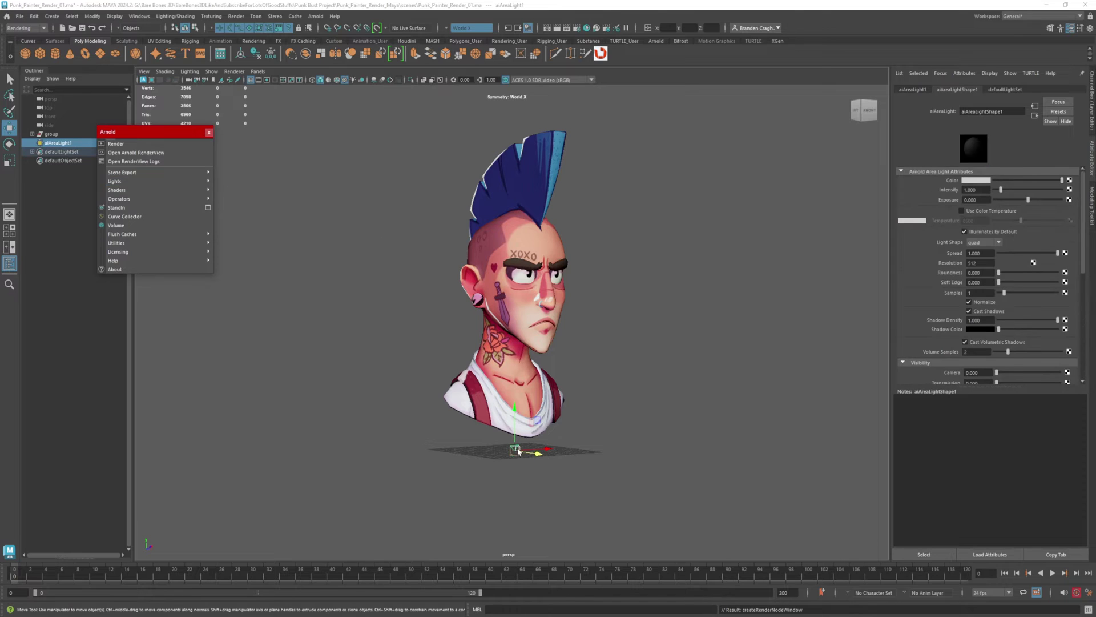
# Scale the area light up uniformly until it is far taller and wider than the bust
pyautogui.press('r')
pyautogui.moveTo(515, 451); pyautogui.dragTo(582, 450)
pyautogui.keyDown('alt'); pyautogui.moveTo(580, 451); pyautogui.dragTo(485, 431, button='right'); pyautogui.keyUp('alt')
pyautogui.keyDown('alt'); pyautogui.moveTo(497, 428); pyautogui.dragTo(572, 433); pyautogui.keyUp('alt')
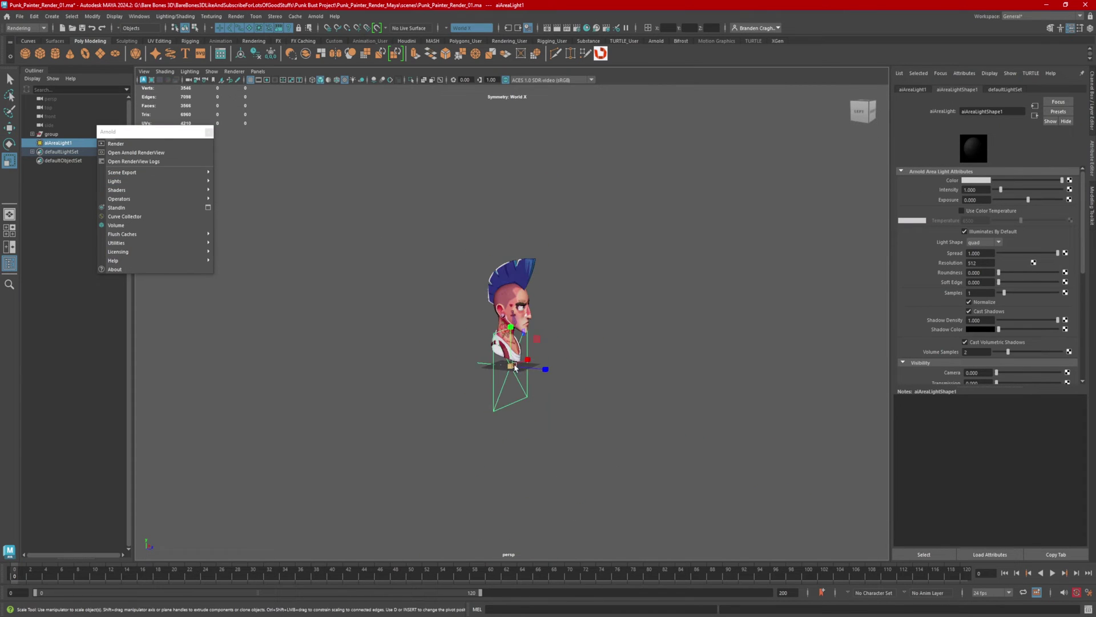
pyautogui.moveTo(511, 366); pyautogui.dragTo(676, 357)
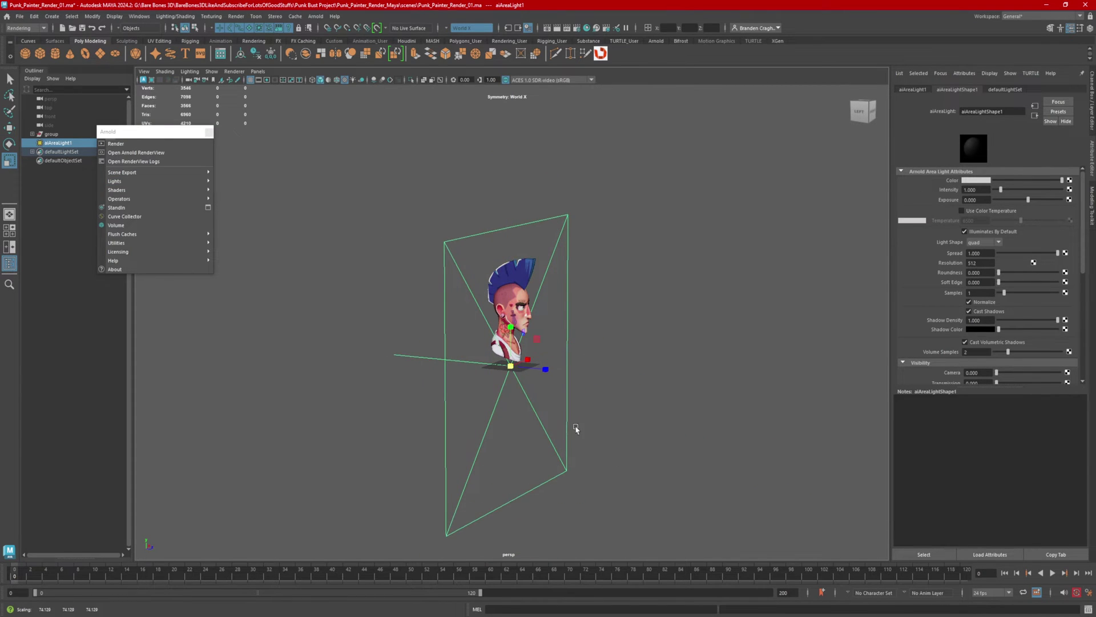
# Move the area light in front of the face at a distance, enlarge it slightly and raise it
pyautogui.press('w')
pyautogui.moveTo(547, 368); pyautogui.dragTo(675, 279)
pyautogui.press('r')
pyautogui.keyDown('alt'); pyautogui.moveTo(653, 320); pyautogui.dragTo(635, 317); pyautogui.keyUp('alt')
pyautogui.moveTo(636, 278); pyautogui.dragTo(652, 279)
pyautogui.press('w')
pyautogui.keyDown('alt'); pyautogui.moveTo(646, 289); pyautogui.dragTo(668, 291); pyautogui.keyUp('alt')
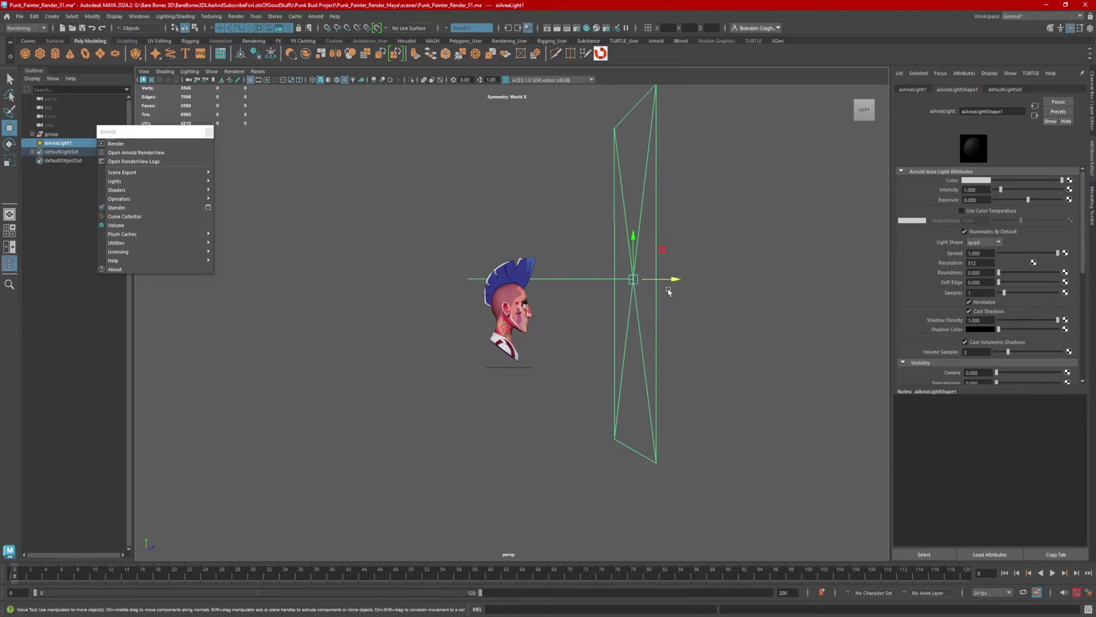
pyautogui.moveTo(634, 238); pyautogui.dragTo(634, 223)
pyautogui.scroll(-3, 636, 276)
pyautogui.keyDown('alt'); pyautogui.moveTo(636, 277); pyautogui.dragTo(362, 240); pyautogui.keyUp('alt')
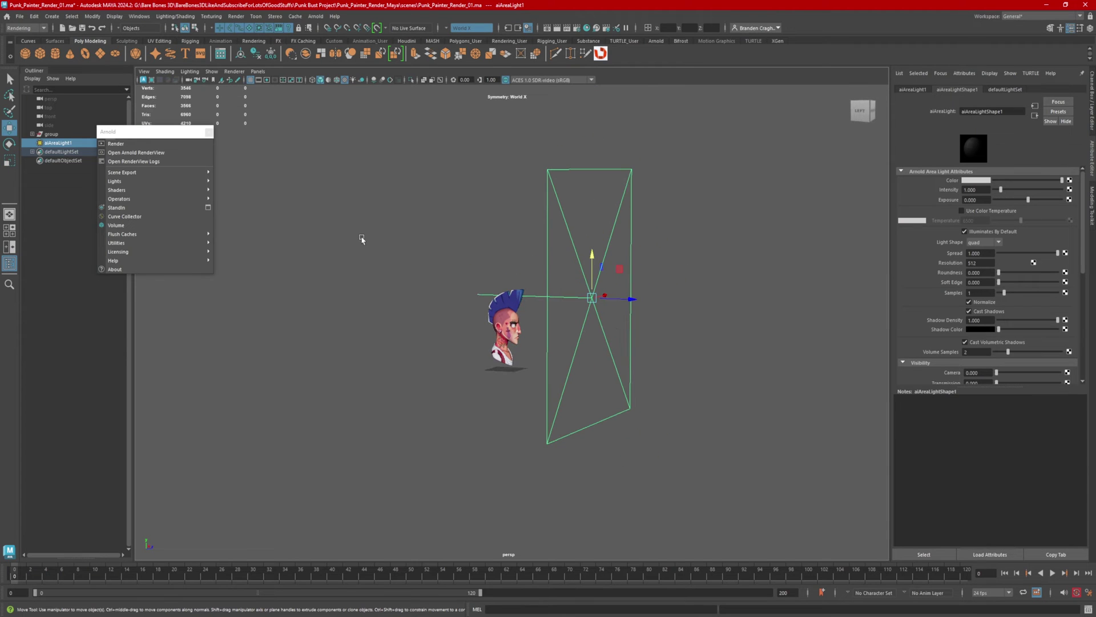
# Start a render of the perspective view in Arnold RenderView, with the area light's Normalize option turned off
pyautogui.click(155, 153)
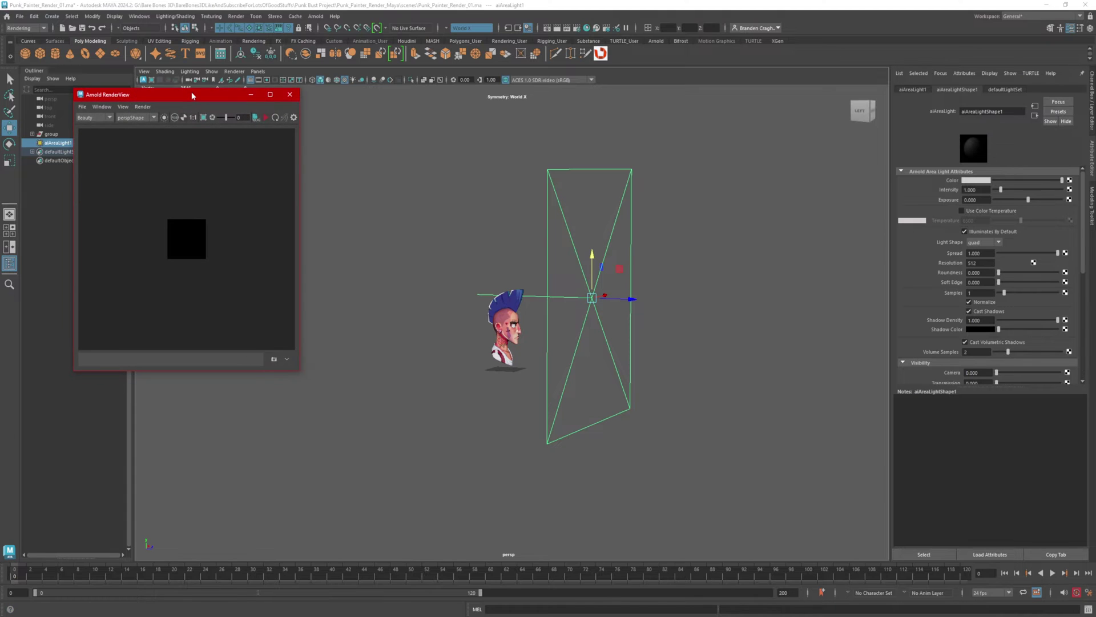
pyautogui.moveTo(191, 92); pyautogui.dragTo(283, 98)
pyautogui.keyDown('alt'); pyautogui.moveTo(541, 361); pyautogui.dragTo(506, 380); pyautogui.keyUp('alt')
pyautogui.keyDown('alt'); pyautogui.moveTo(507, 379); pyautogui.dragTo(580, 380, button='right'); pyautogui.keyUp('alt')
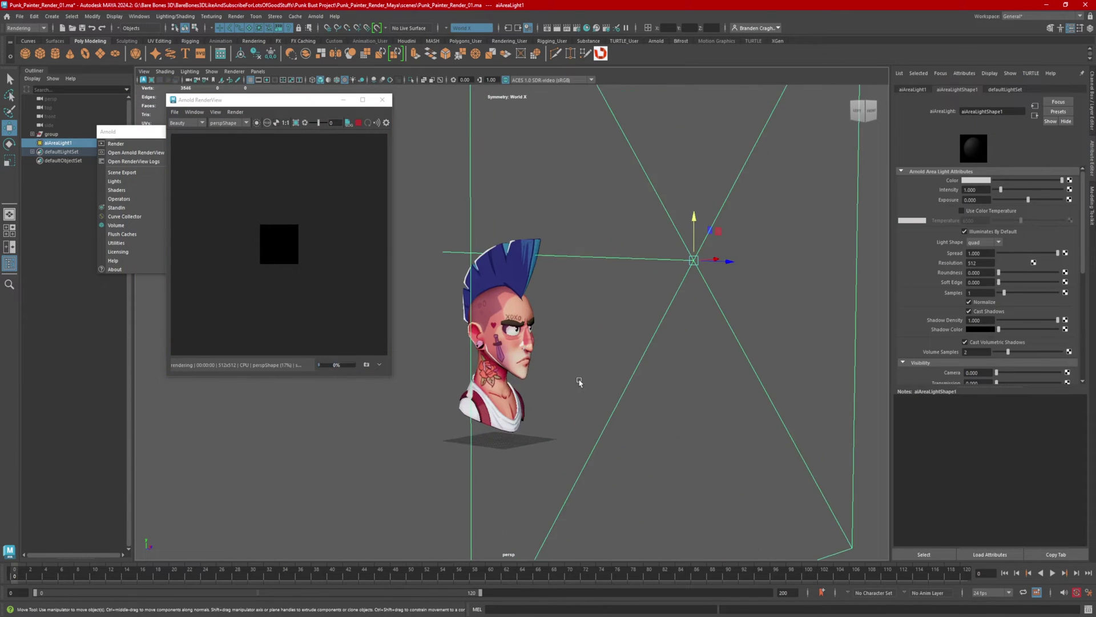
pyautogui.keyDown('alt'); pyautogui.moveTo(580, 381); pyautogui.dragTo(606, 379); pyautogui.keyUp('alt')
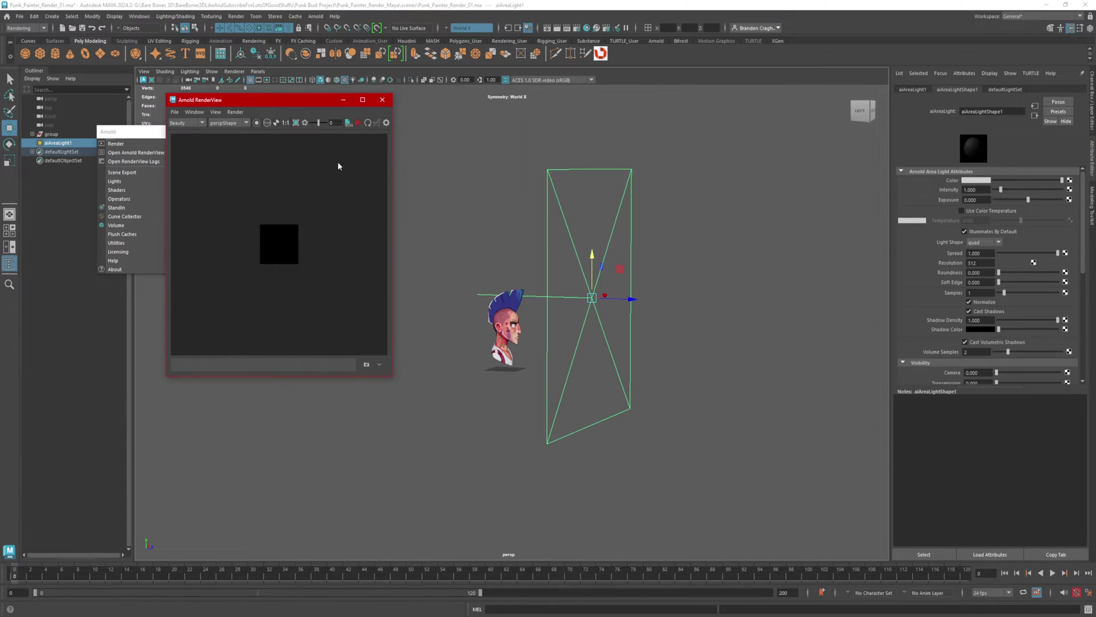
pyautogui.click(358, 126)
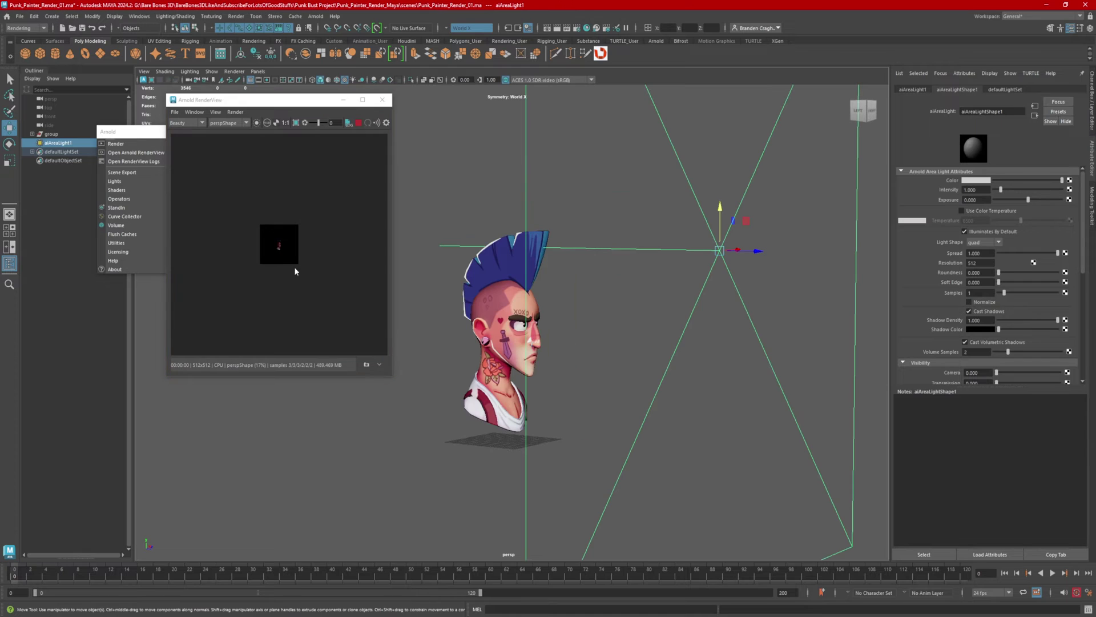
# Arrange the Arnold RenderView and the floating Arnold commands window beside the bust so the viewport stays clear
pyautogui.moveTo(274, 102); pyautogui.dragTo(139, 288)
pyautogui.moveTo(157, 133); pyautogui.dragTo(335, 286)
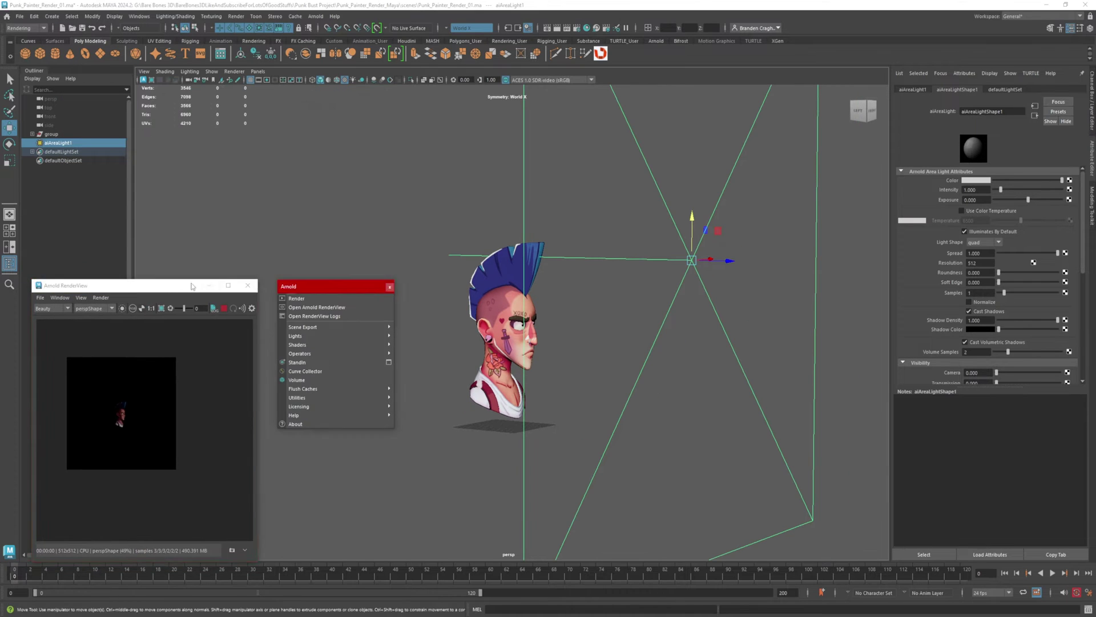
pyautogui.moveTo(171, 288); pyautogui.dragTo(170, 58)
pyautogui.moveTo(338, 289); pyautogui.dragTo(119, 350)
# Set the area light's intensity to 2 and its samples to 5
pyautogui.scroll(-5, 440, 315)
pyautogui.keyDown('alt'); pyautogui.moveTo(439, 315); pyautogui.dragTo(499, 318); pyautogui.keyUp('alt')
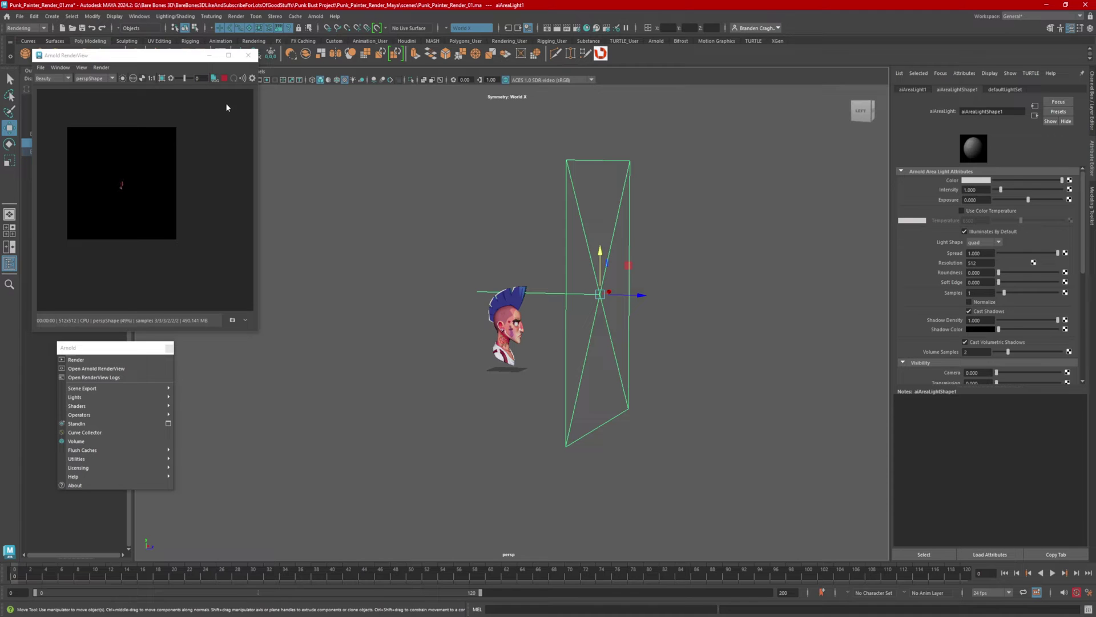
pyautogui.keyDown('alt'); pyautogui.moveTo(464, 273); pyautogui.dragTo(575, 301); pyautogui.keyUp('alt')
pyautogui.keyDown('alt'); pyautogui.moveTo(685, 315); pyautogui.dragTo(523, 339); pyautogui.keyUp('alt')
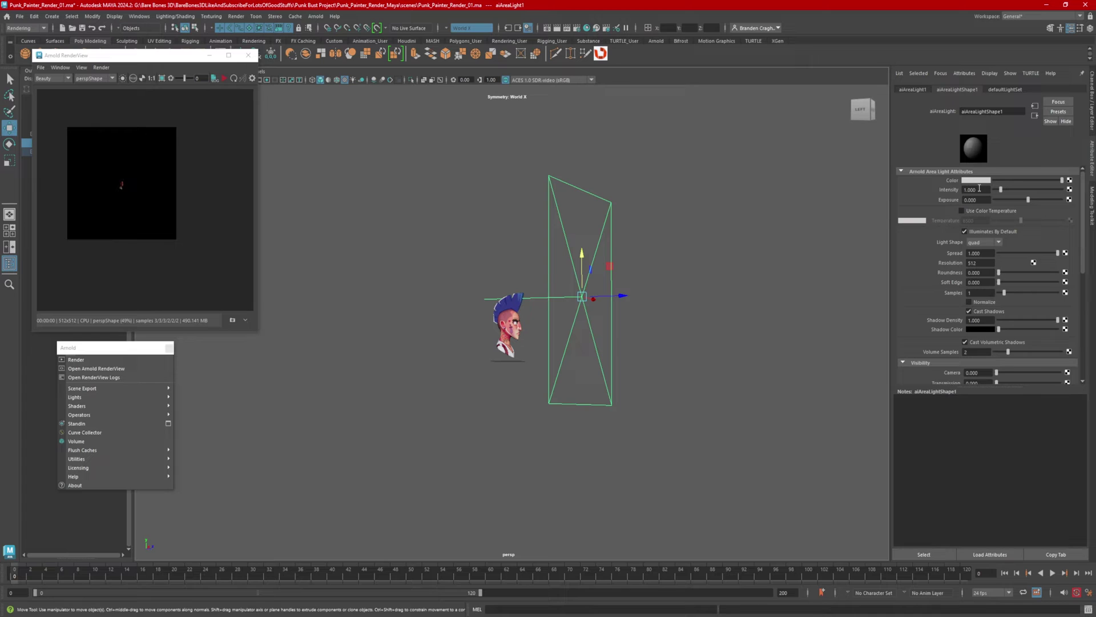
pyautogui.moveTo(979, 187); pyautogui.dragTo(959, 191)
pyautogui.write('2')
pyautogui.click(969, 293)
pyautogui.doubleClick(977, 292)
# Duplicate the front area light and place the copy behind the bust, facing it
pyautogui.keyDown('alt'); pyautogui.moveTo(810, 303); pyautogui.dragTo(389, 306); pyautogui.keyUp('alt')
pyautogui.hotkey('ctrl', 'd')
pyautogui.press('e')
pyautogui.press('w')
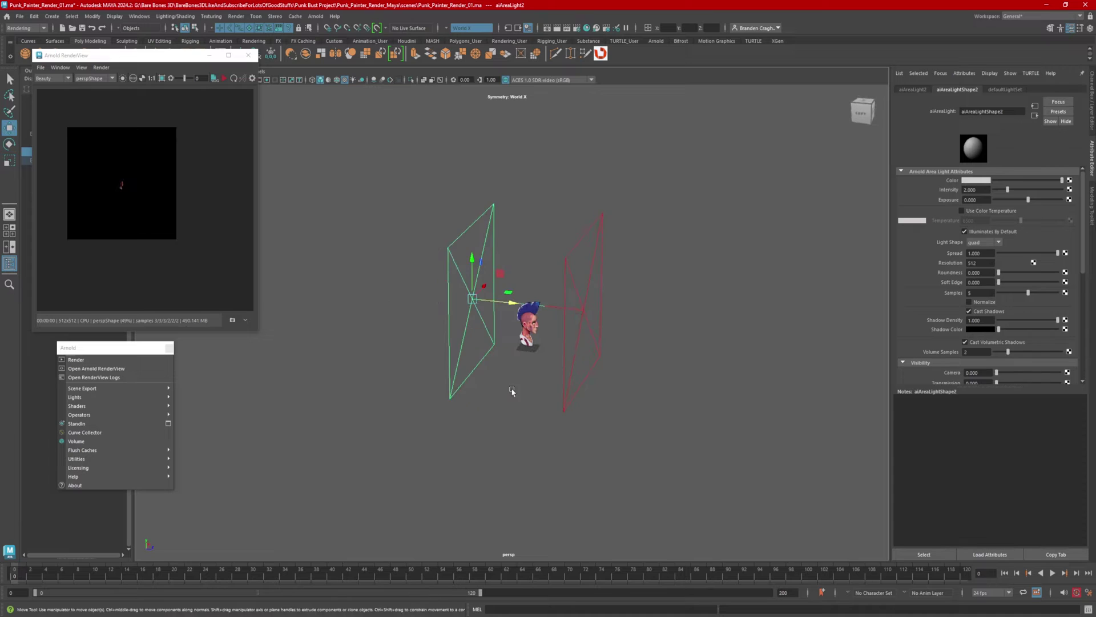
# Duplicate the rear area light, turn the copy perpendicular to it and position it at one side of the bust
pyautogui.keyDown('alt'); pyautogui.moveTo(512, 390); pyautogui.dragTo(515, 375); pyautogui.keyUp('alt')
pyautogui.hotkey('ctrl', 'd')
pyautogui.press('e')
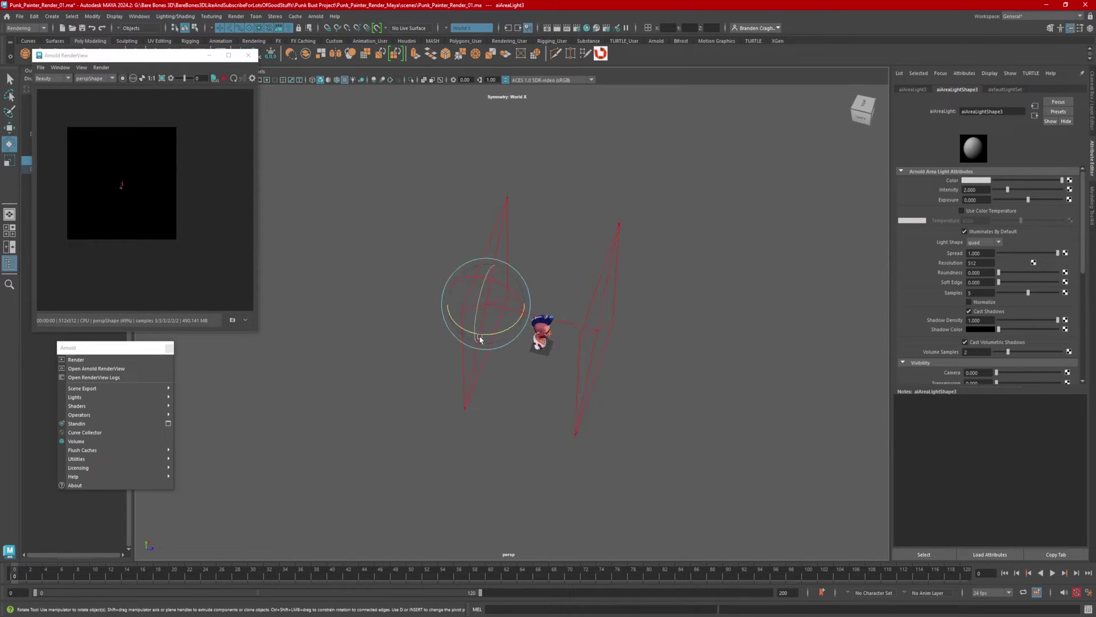
pyautogui.moveTo(485, 334); pyautogui.dragTo(512, 396)
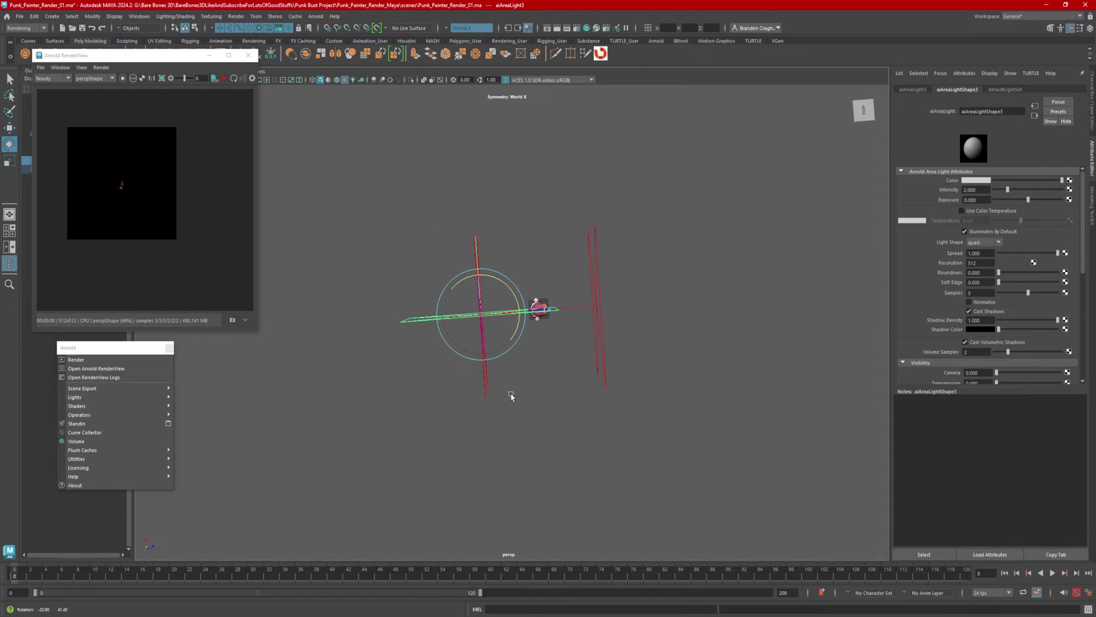
pyautogui.press('w')
pyautogui.keyDown('alt'); pyautogui.moveTo(734, 381); pyautogui.dragTo(628, 367); pyautogui.keyUp('alt')
pyautogui.moveTo(549, 319); pyautogui.dragTo(566, 362)
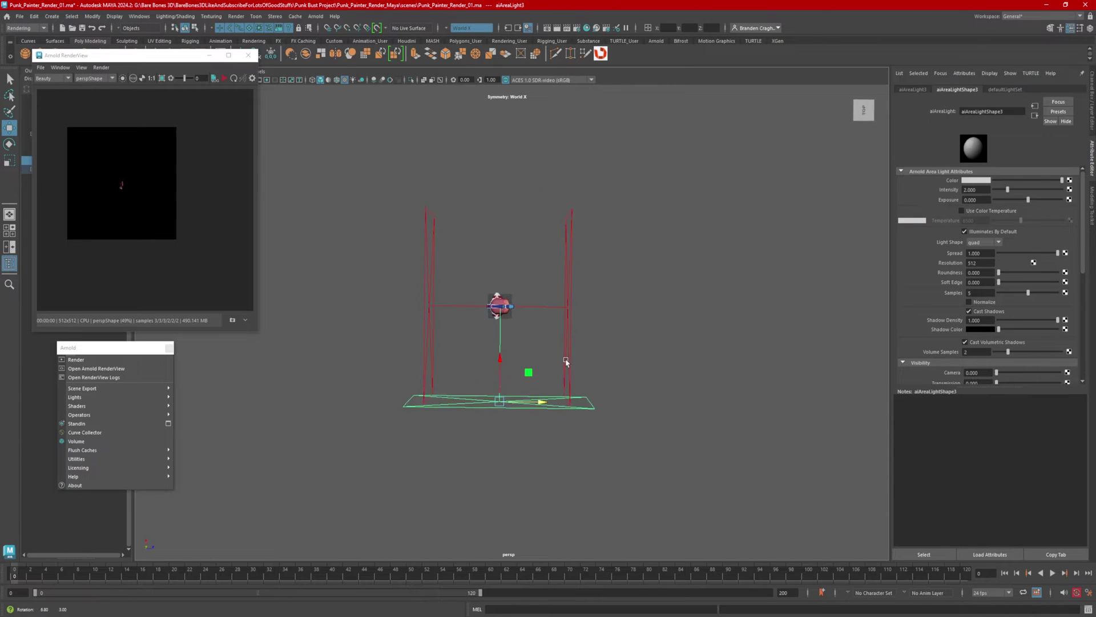
# Move the front and rear area lights slightly farther away from the bust
pyautogui.click(568, 360)
pyautogui.moveTo(609, 309); pyautogui.dragTo(630, 309)
pyautogui.click(433, 312)
pyautogui.moveTo(472, 310); pyautogui.dragTo(457, 310)
# Duplicate the side area light, move the copy to the opposite side of the bust and rotate it to face inward
pyautogui.click(532, 402)
pyautogui.hotkey('ctrl', 'd')
pyautogui.keyDown('alt'); pyautogui.moveTo(532, 403); pyautogui.dragTo(445, 401); pyautogui.keyUp('alt')
pyautogui.moveTo(478, 312); pyautogui.dragTo(667, 312)
pyautogui.press('e')
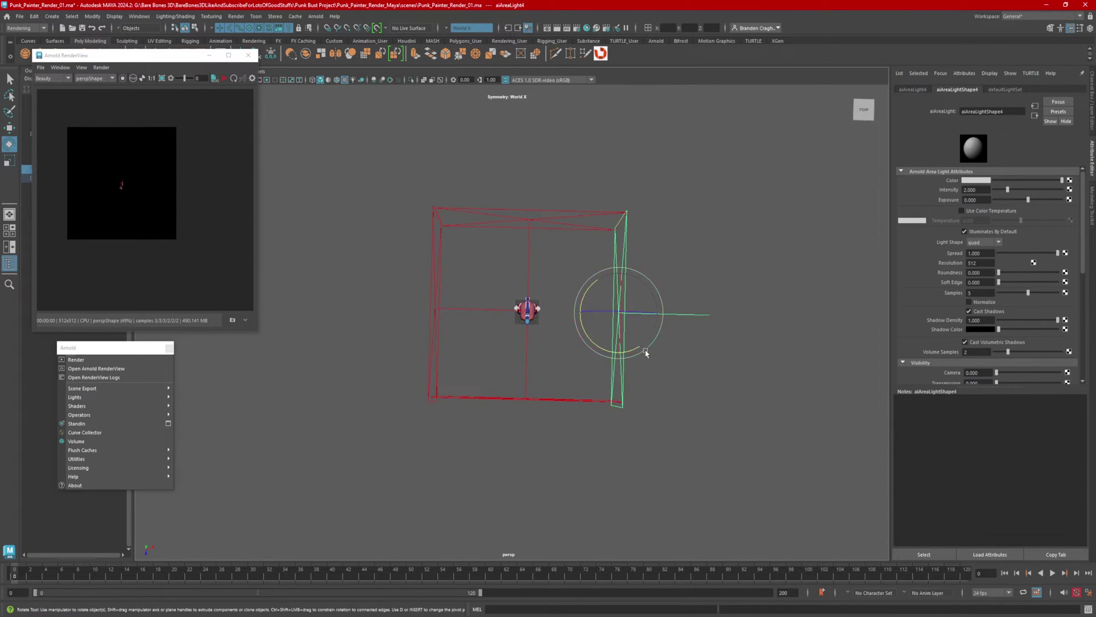
pyautogui.keyDown('alt'); pyautogui.moveTo(644, 353); pyautogui.dragTo(645, 326); pyautogui.keyUp('alt')
pyautogui.moveTo(646, 326); pyautogui.dragTo(751, 310)
# Frame the bust in a close three-quarter view and render it in Arnold RenderView
pyautogui.keyDown('alt'); pyautogui.moveTo(688, 347); pyautogui.dragTo(688, 320); pyautogui.keyUp('alt')
pyautogui.keyDown('alt'); pyautogui.moveTo(614, 339); pyautogui.dragTo(665, 346, button='right'); pyautogui.keyUp('alt')
pyautogui.keyDown('alt'); pyautogui.moveTo(548, 345); pyautogui.dragTo(589, 342); pyautogui.keyUp('alt')
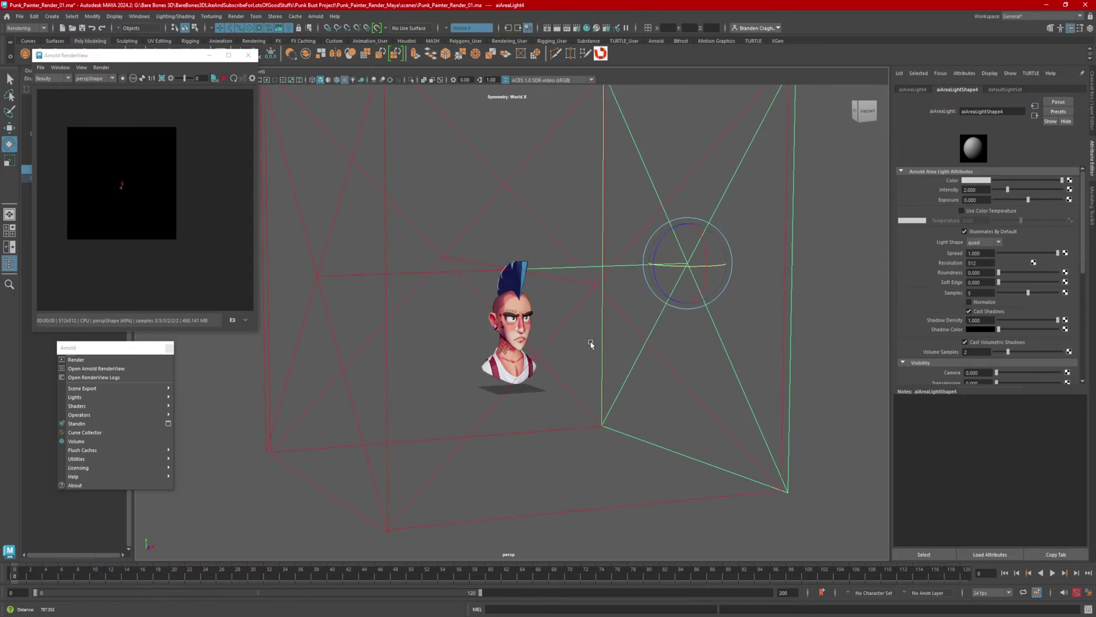
pyautogui.keyDown('alt'); pyautogui.moveTo(571, 343); pyautogui.dragTo(670, 338, button='right'); pyautogui.keyUp('alt')
pyautogui.keyDown('alt'); pyautogui.moveTo(546, 333); pyautogui.dragTo(581, 328); pyautogui.keyUp('alt')
pyautogui.keyDown('alt'); pyautogui.moveTo(581, 327); pyautogui.dragTo(616, 330, button='right'); pyautogui.keyUp('alt')
pyautogui.keyDown('alt'); pyautogui.moveTo(583, 328); pyautogui.dragTo(618, 338, button='middle'); pyautogui.keyUp('alt')
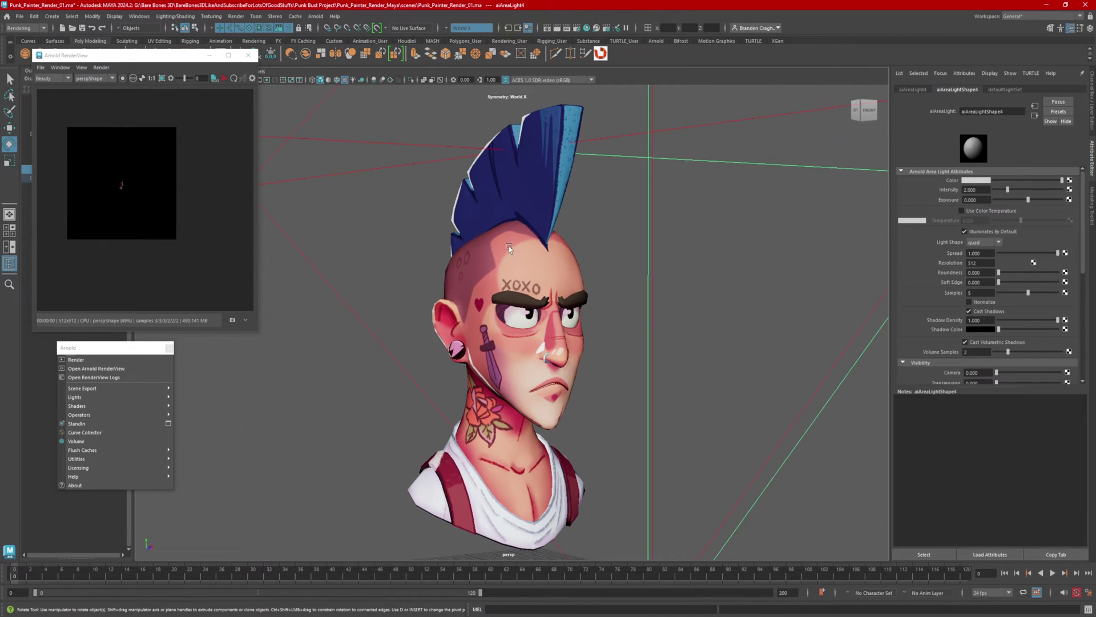
pyautogui.click(226, 79)
pyautogui.click(224, 79)
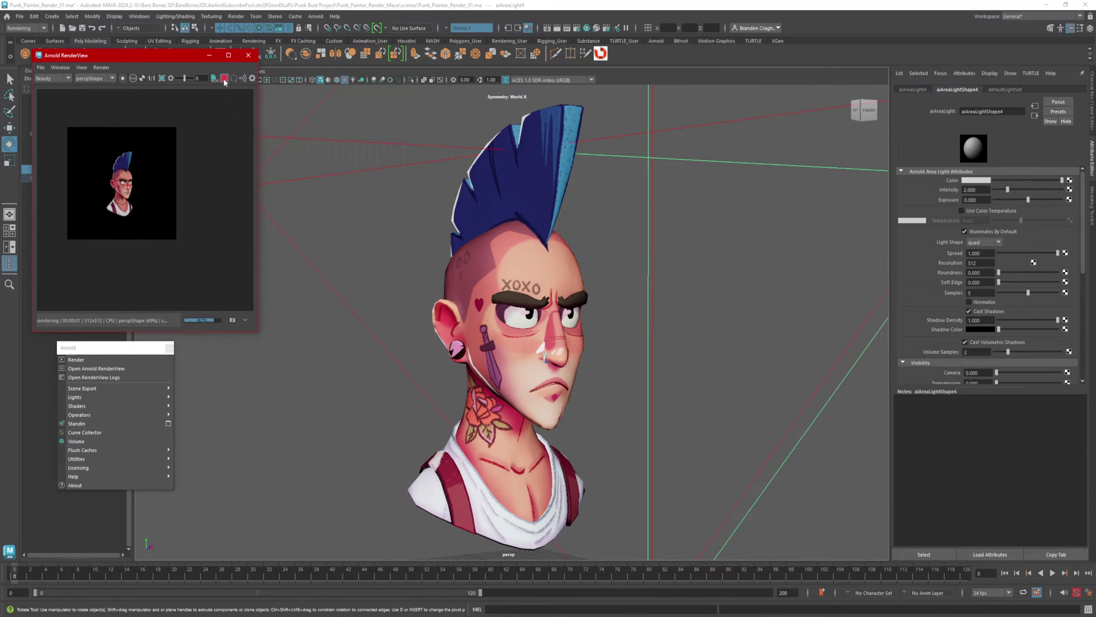
# Open the render settings, try exr as the image format and set it back to tif
pyautogui.click(235, 16)
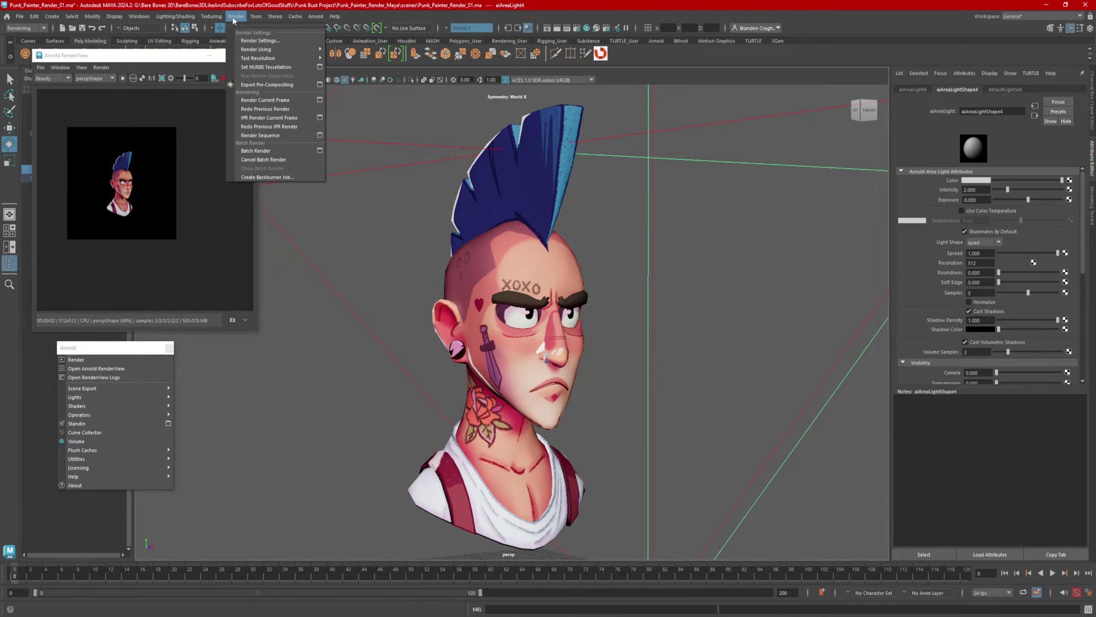
pyautogui.click(258, 40)
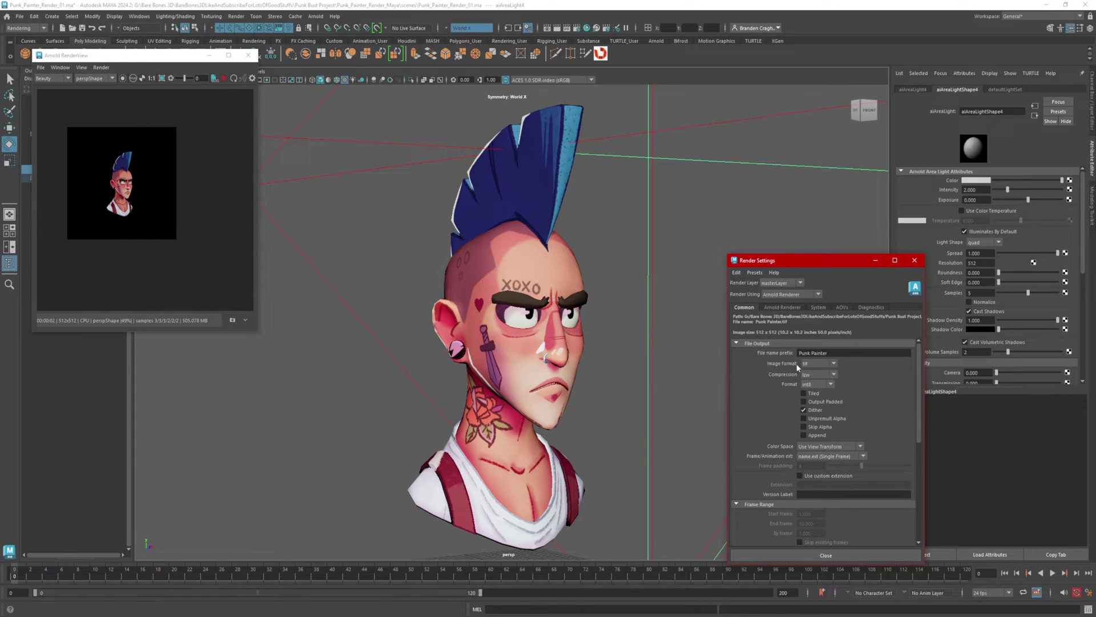
pyautogui.click(835, 364)
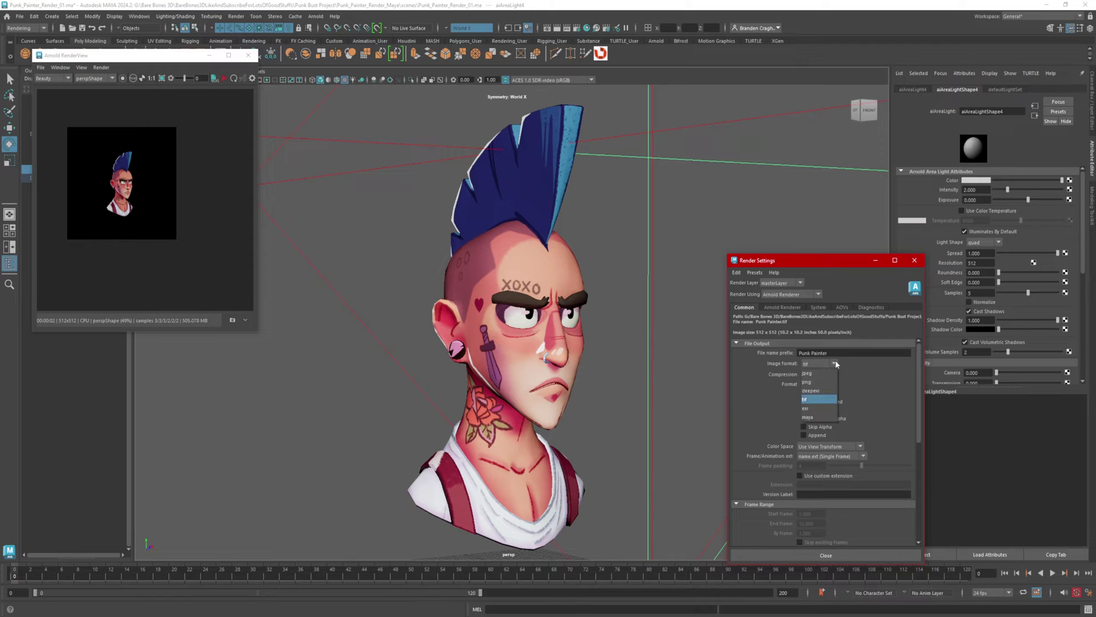
pyautogui.click(814, 409)
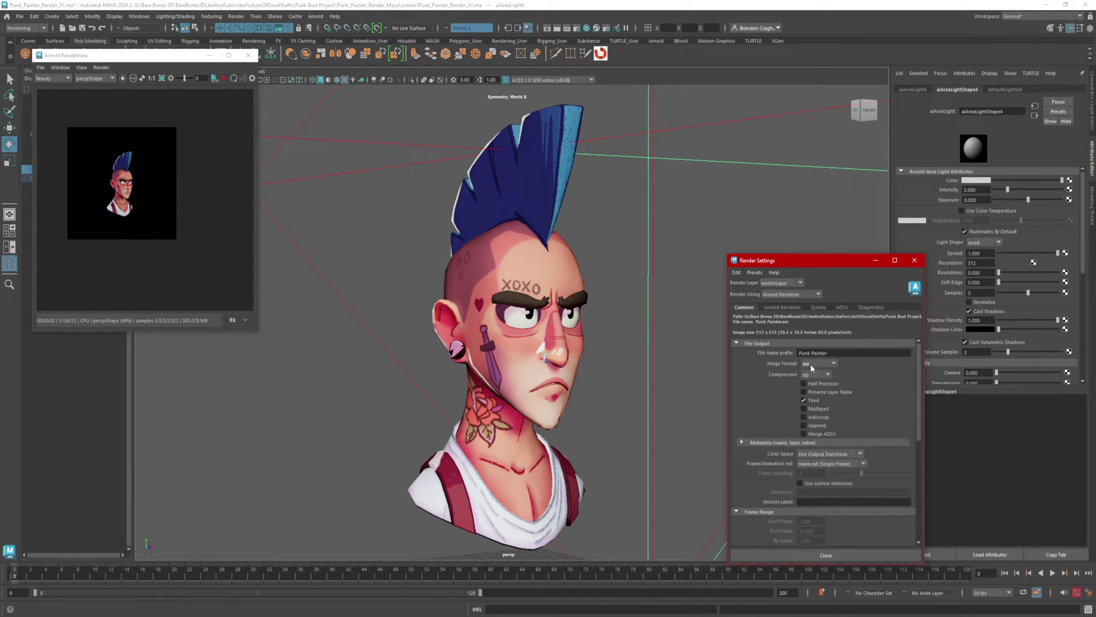
pyautogui.click(812, 365)
pyautogui.click(813, 399)
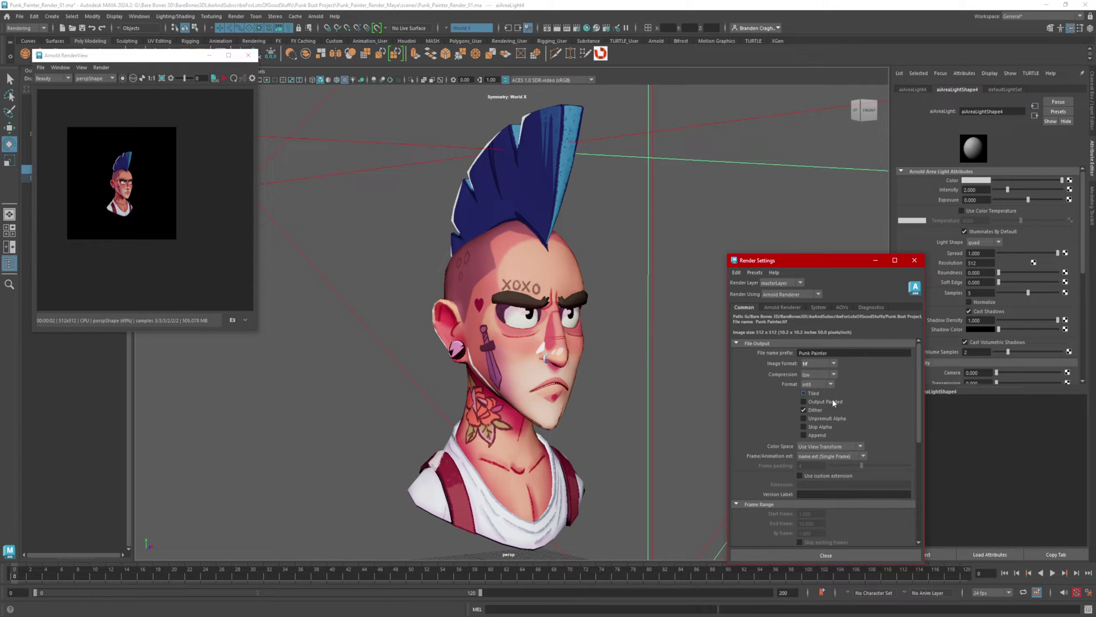
# Set the render image size to 1920 by 1920 pixels at 300 pixels/inch and display the Arnold sampling settings
pyautogui.scroll(-5, 865, 401)
pyautogui.scroll(-3, 864, 403)
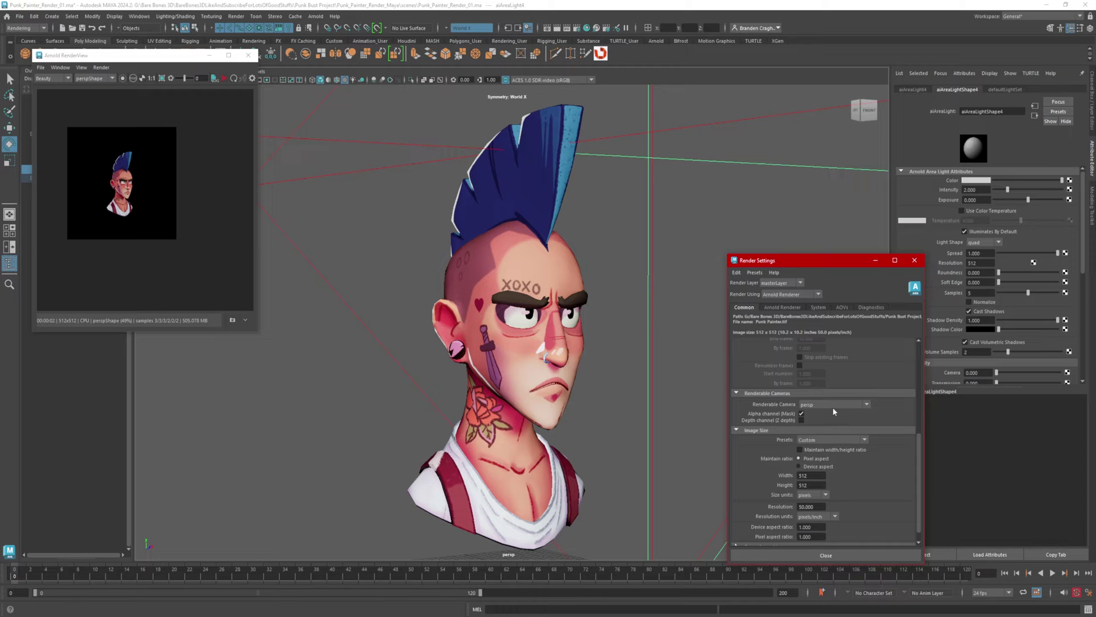
pyautogui.scroll(-1, 833, 407)
pyautogui.moveTo(818, 460); pyautogui.dragTo(786, 460)
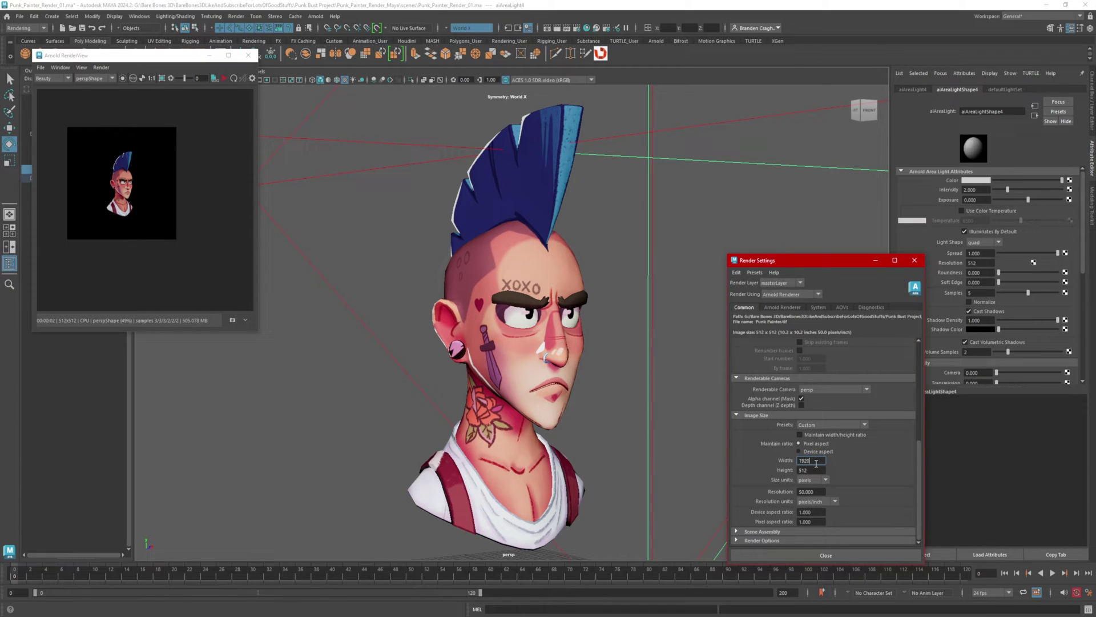
pyautogui.write('1920')
pyautogui.press('Tab')
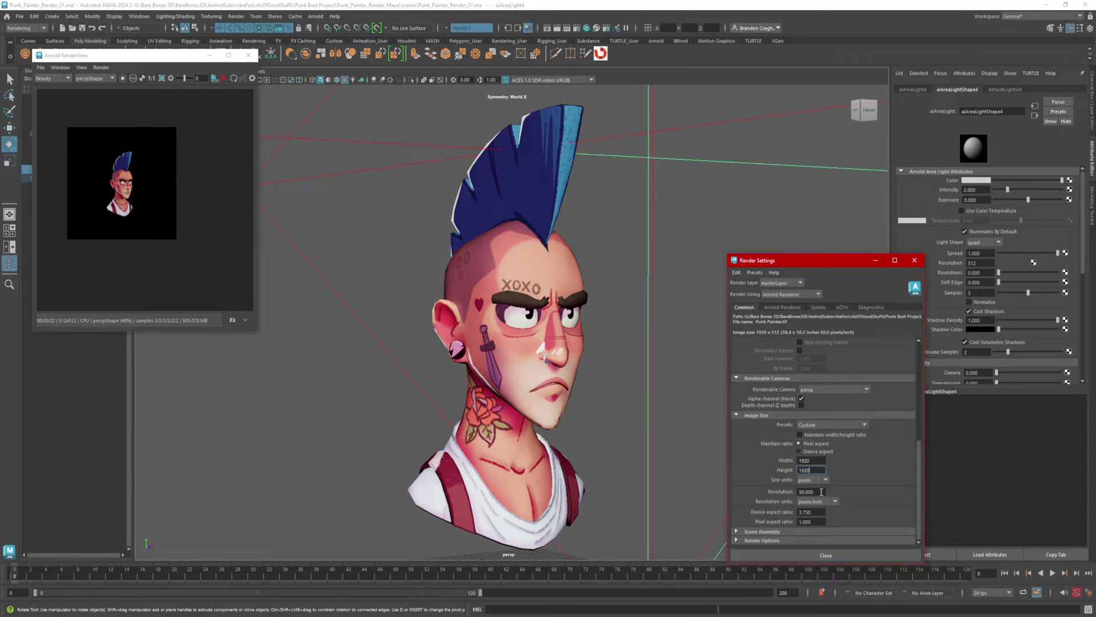
pyautogui.press('Tab')
pyautogui.write('30')
pyautogui.click(783, 307)
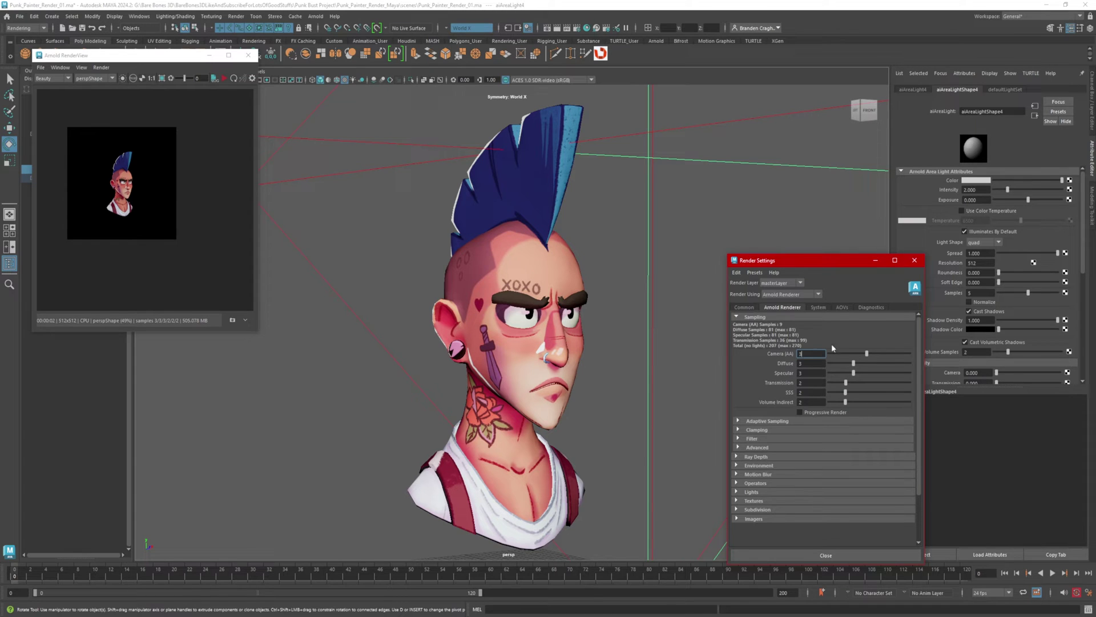
# Run a live Arnold preview while pulling the camera back from the bust, and stop the preview
pyautogui.moveTo(827, 262); pyautogui.dragTo(984, 375)
pyautogui.click(224, 80)
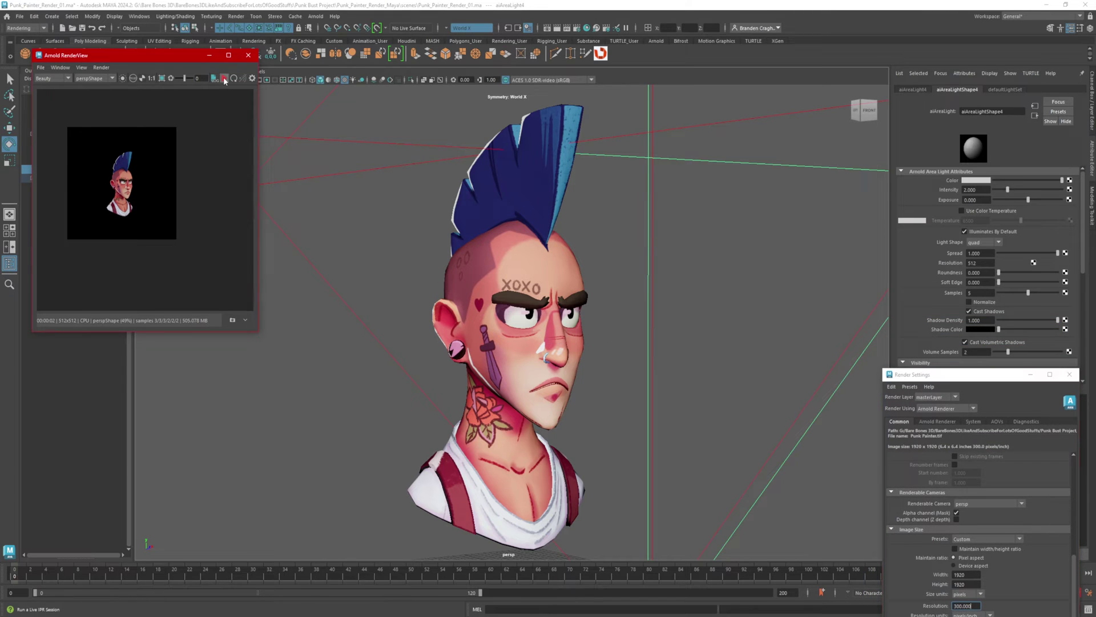
pyautogui.click(224, 80)
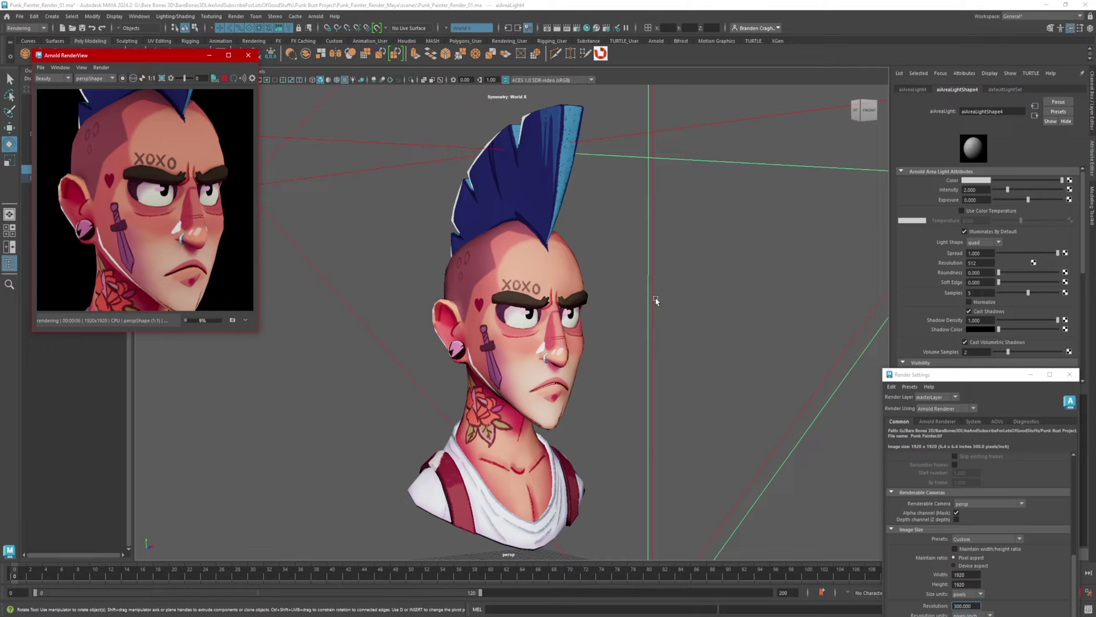
pyautogui.keyDown('alt'); pyautogui.moveTo(629, 299); pyautogui.dragTo(468, 237, button='right'); pyautogui.keyUp('alt')
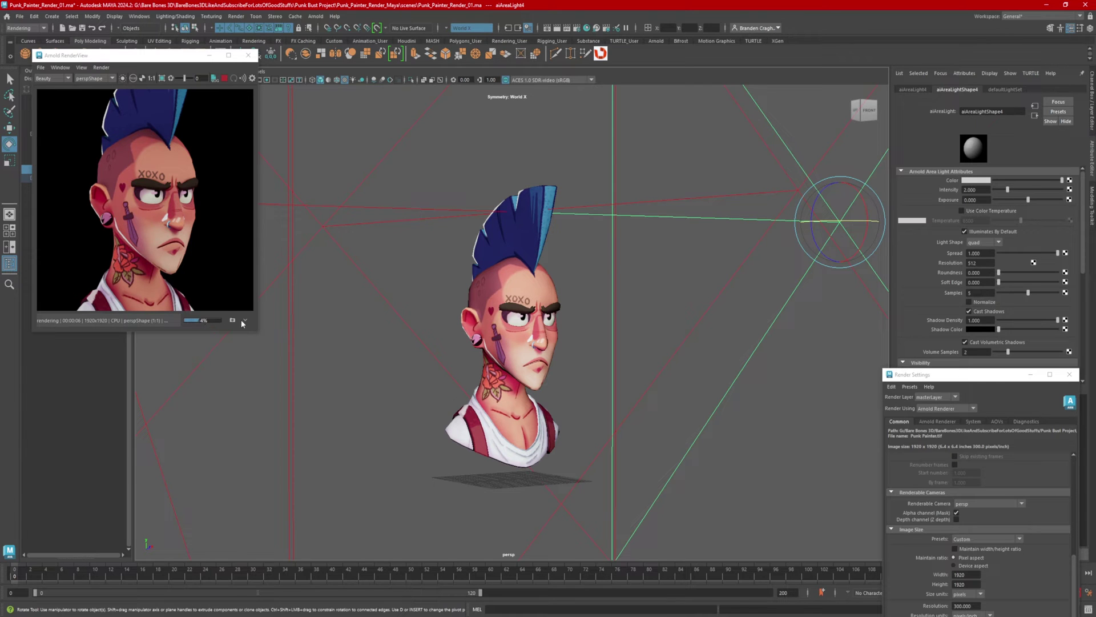
pyautogui.click(224, 78)
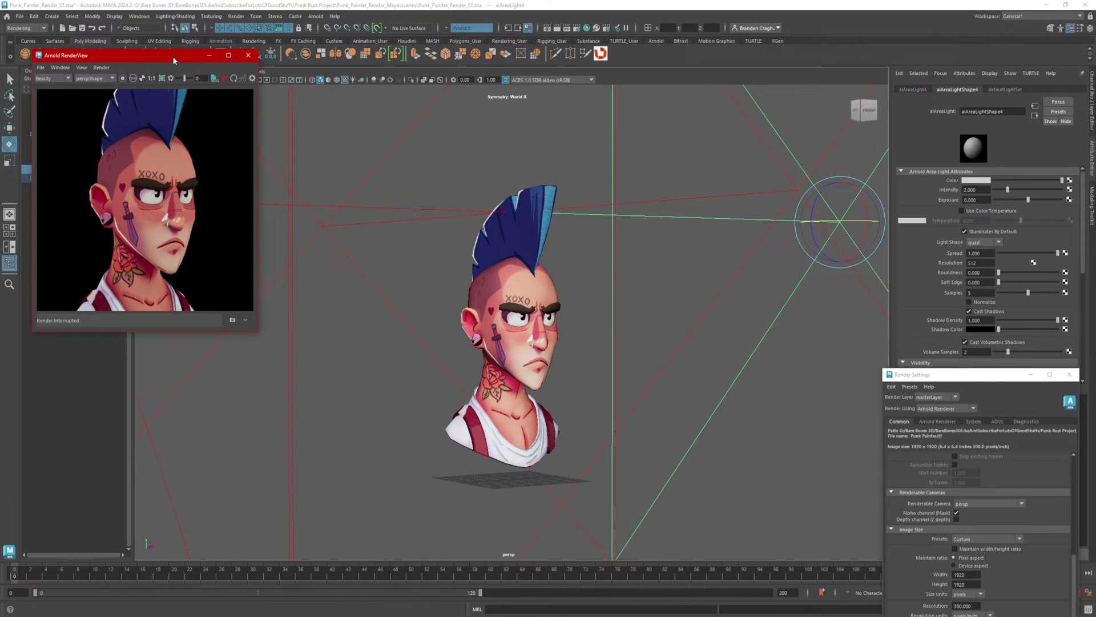
pyautogui.moveTo(172, 56); pyautogui.dragTo(263, 94)
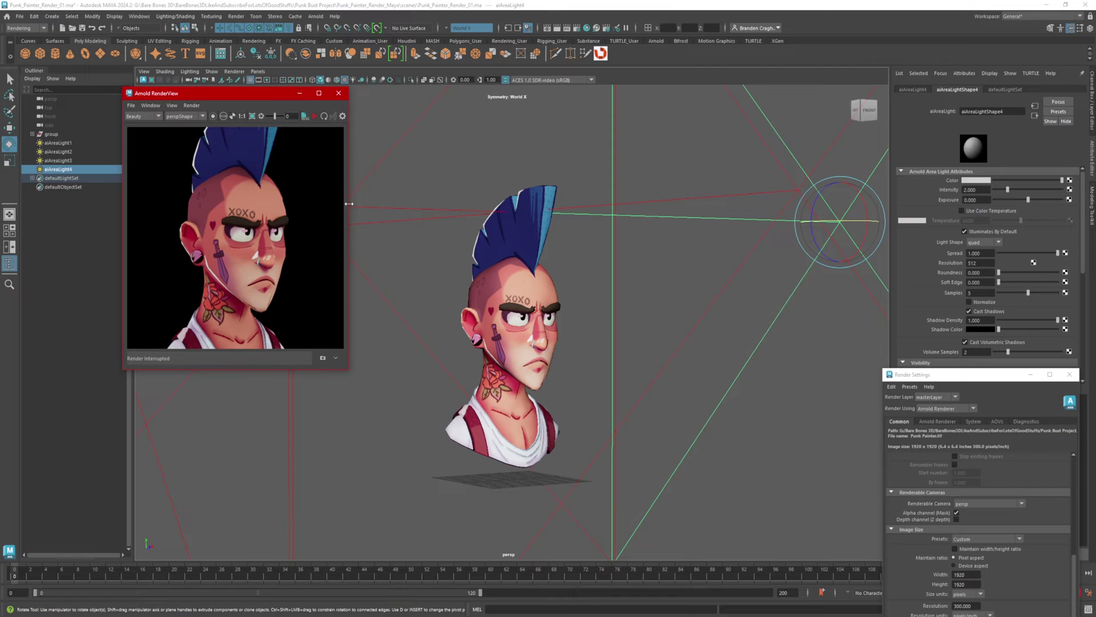
# Select the persp camera and use a live Arnold preview to frame the whole bust farther away
pyautogui.click(49, 100)
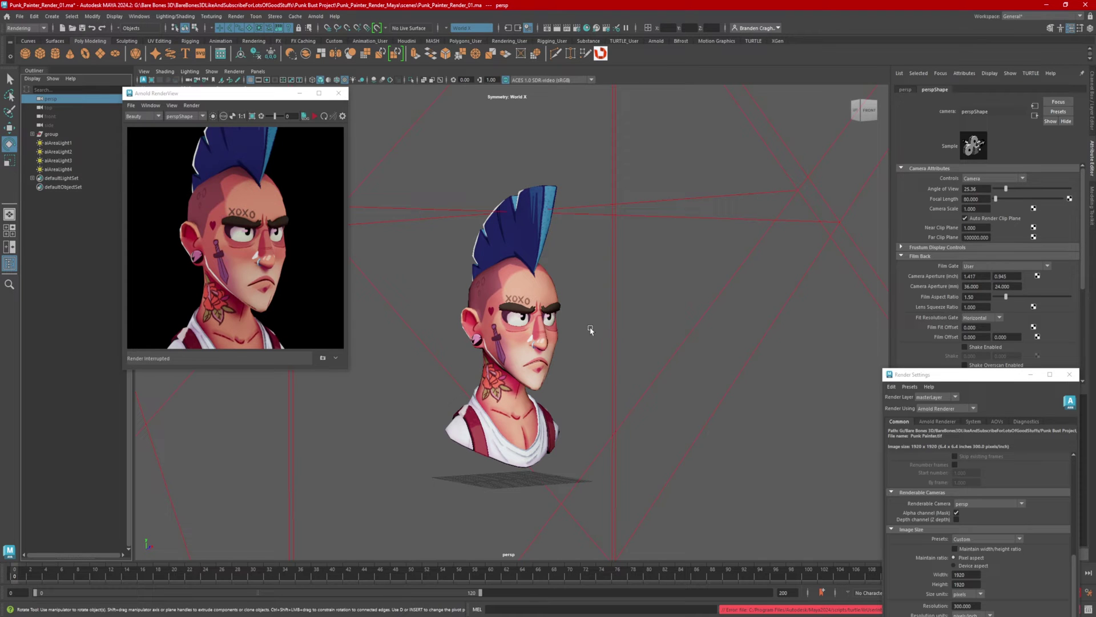
pyautogui.moveTo(237, 93); pyautogui.dragTo(214, 90)
pyautogui.scroll(-2, 571, 343)
pyautogui.click(291, 113)
pyautogui.scroll(-2, 575, 347)
pyautogui.keyDown('alt'); pyautogui.moveTo(547, 362); pyautogui.dragTo(545, 361, button='middle'); pyautogui.keyUp('alt')
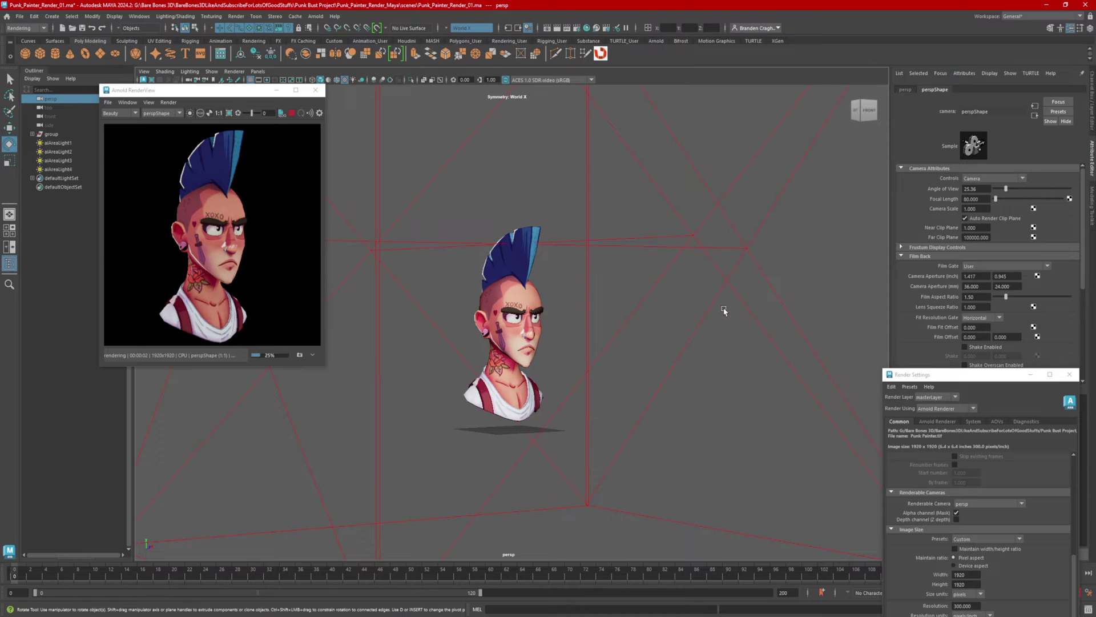
pyautogui.keyDown('alt'); pyautogui.moveTo(725, 310); pyautogui.dragTo(648, 328, button='right'); pyautogui.keyUp('alt')
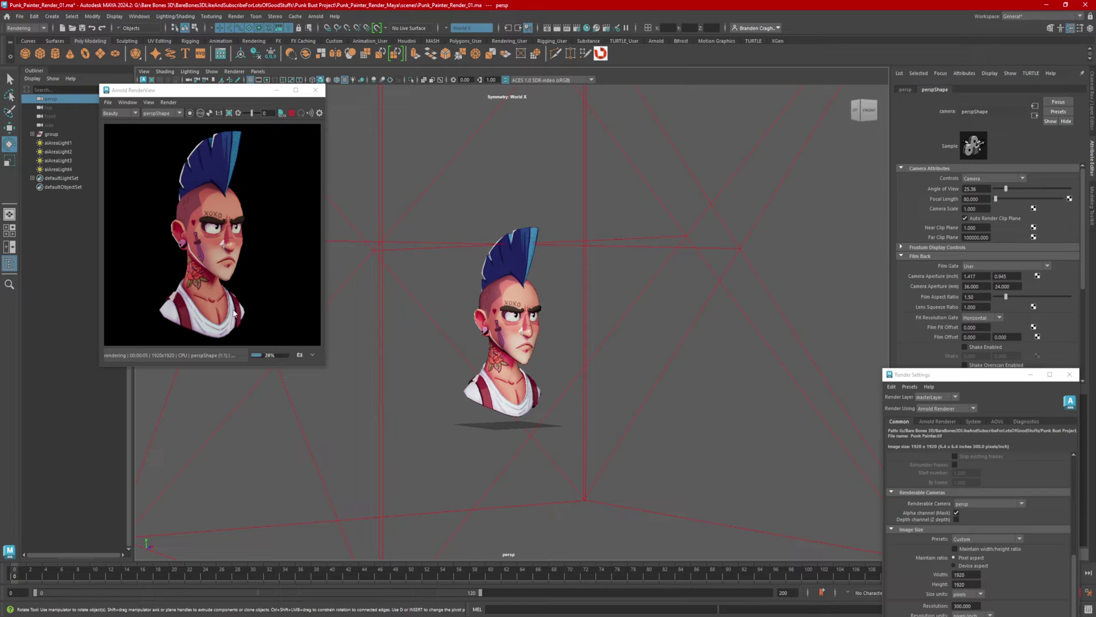
pyautogui.click(291, 113)
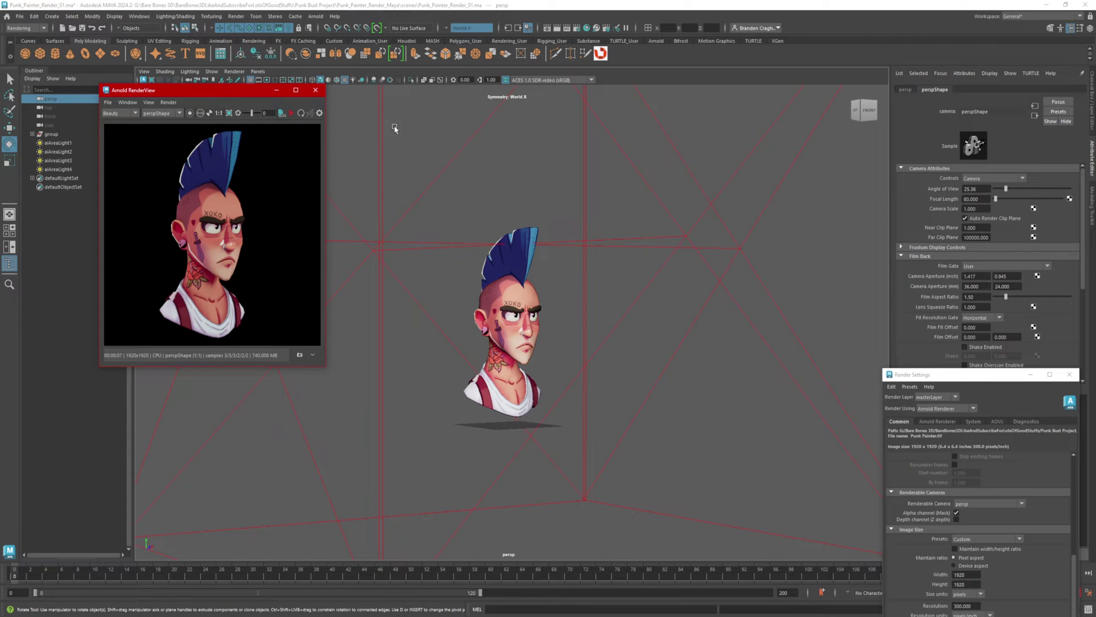
# Render the current view with Render Sequence and move the Render View window aside
pyautogui.click(237, 17)
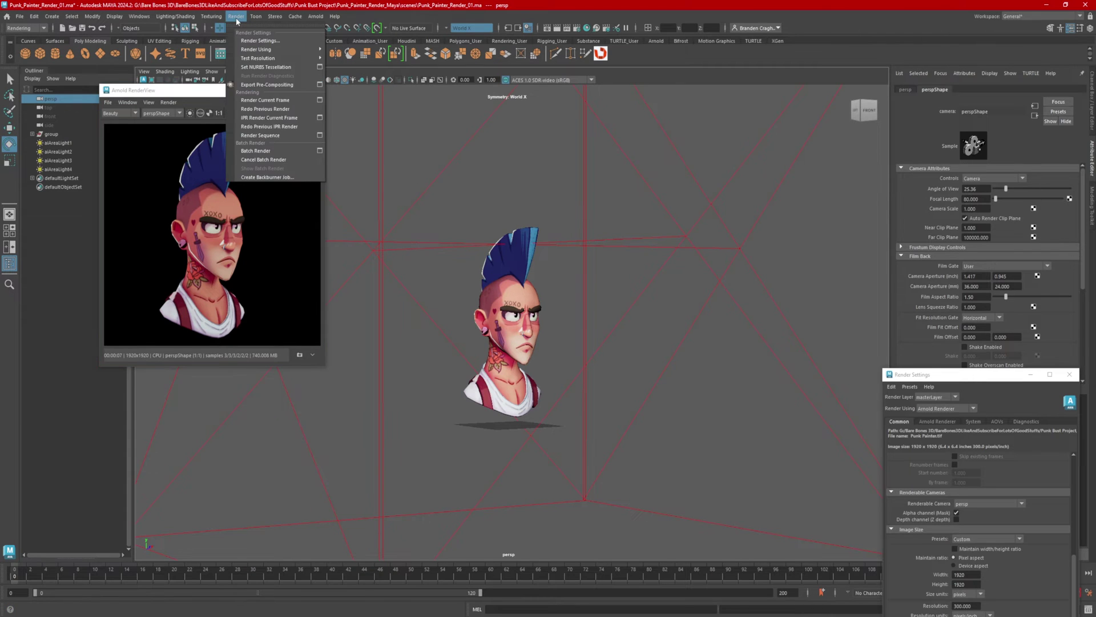
pyautogui.click(286, 137)
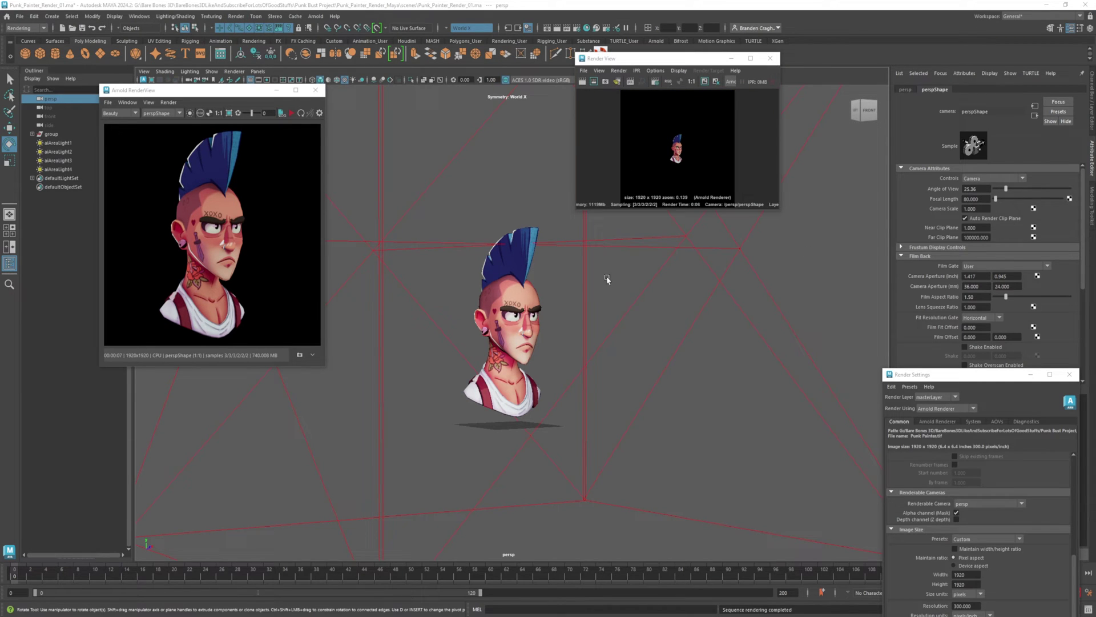
pyautogui.moveTo(699, 62); pyautogui.dragTo(826, 62)
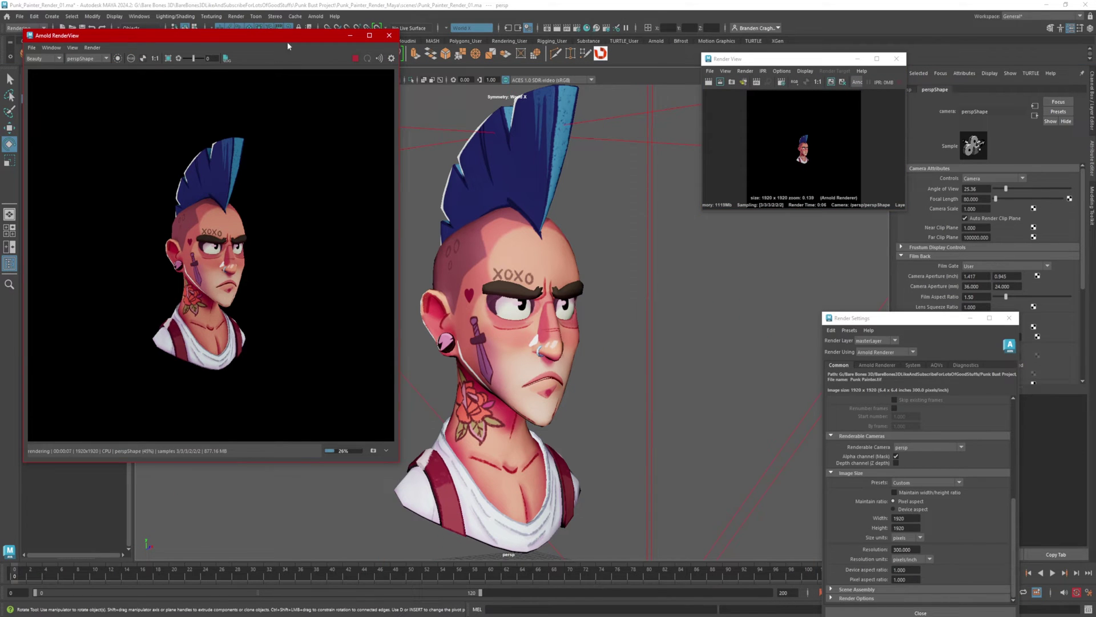
# Frame the bust closer in three-quarter view using the live Arnold preview and render it with Render Sequence
pyautogui.keyDown('alt'); pyautogui.moveTo(545, 307); pyautogui.dragTo(676, 326, button='right'); pyautogui.keyUp('alt')
pyautogui.scroll(-4, 249, 261)
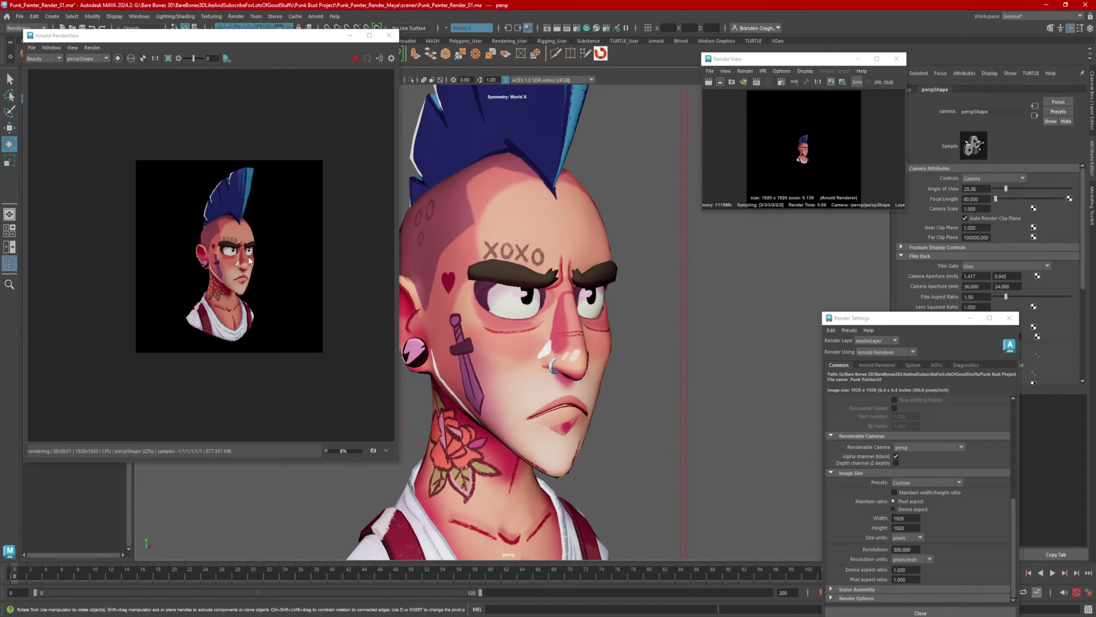
pyautogui.scroll(-2, 249, 261)
pyautogui.click(270, 39)
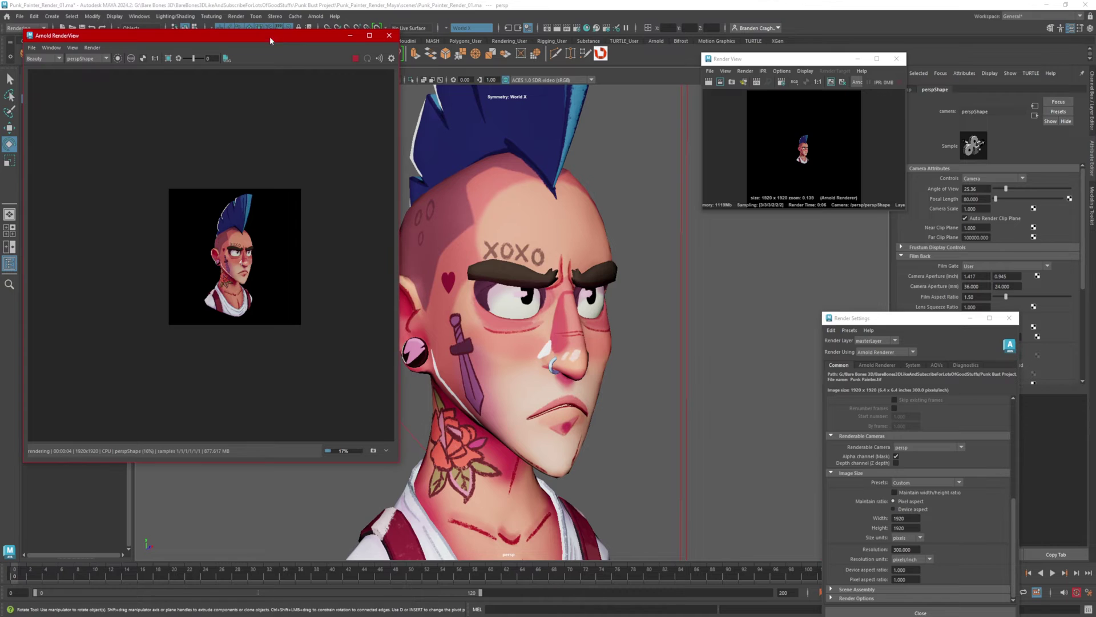
pyautogui.press('f')
pyautogui.keyDown('alt'); pyautogui.moveTo(631, 339); pyautogui.dragTo(618, 337); pyautogui.keyUp('alt')
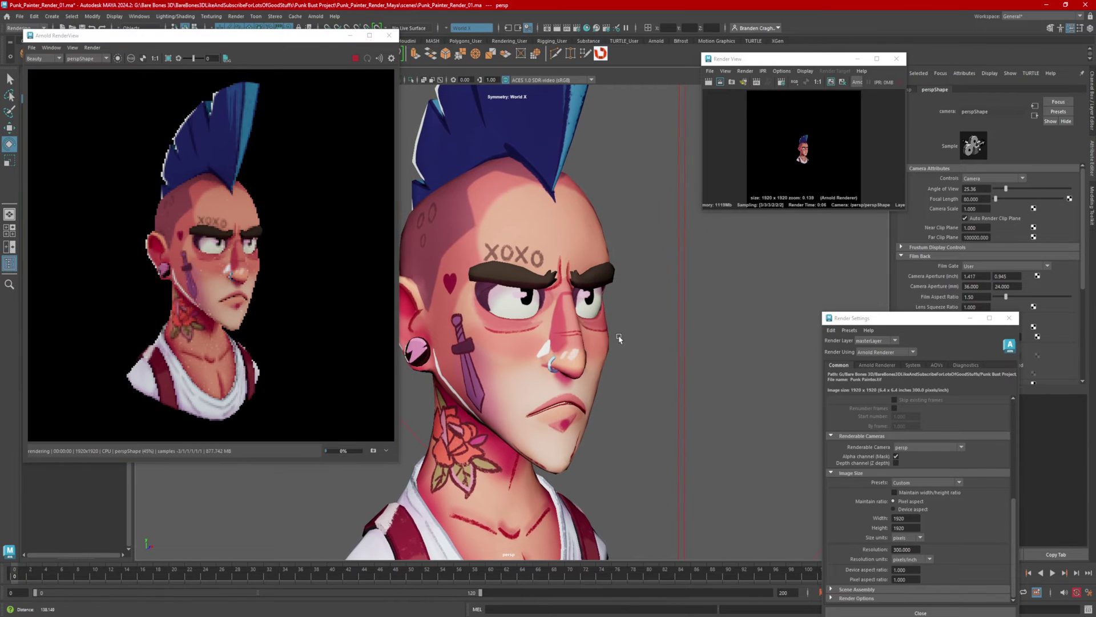
pyautogui.click(356, 59)
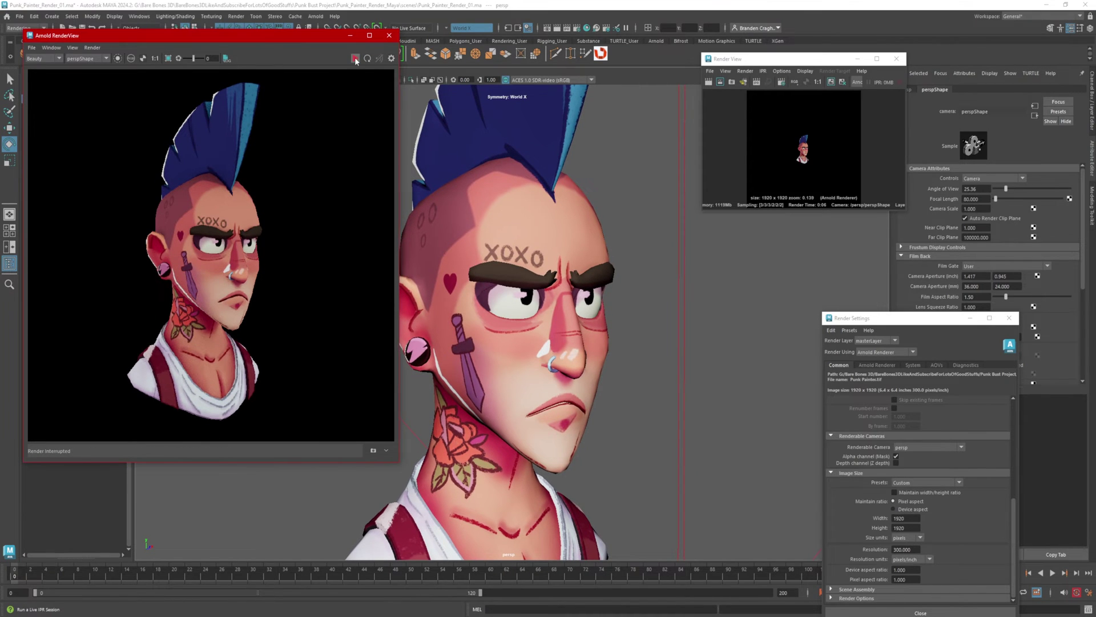
pyautogui.click(744, 71)
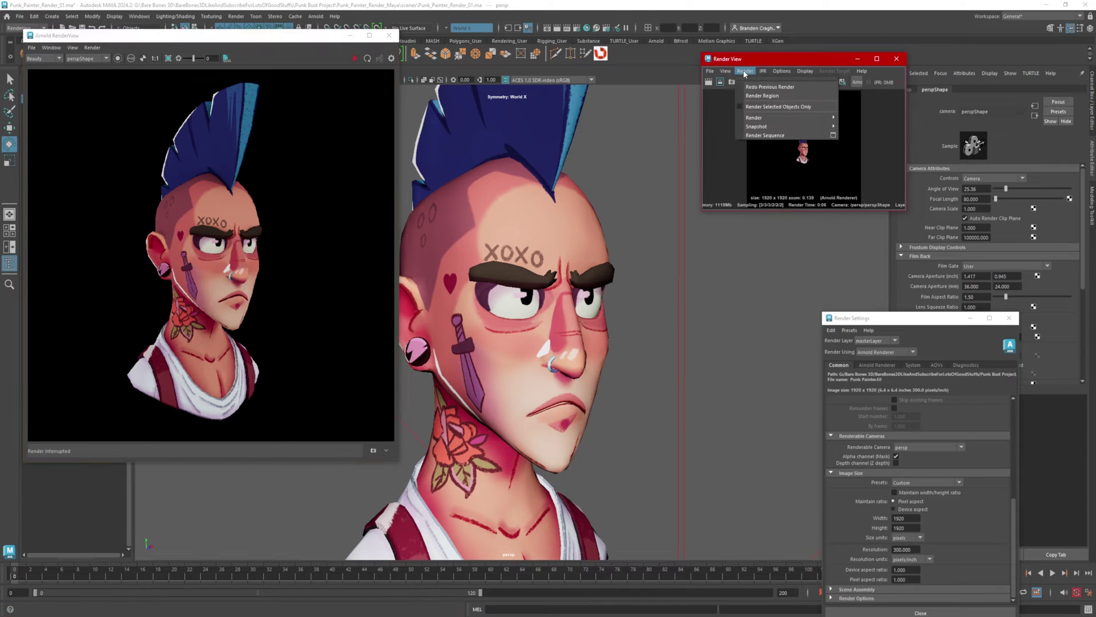
pyautogui.click(776, 135)
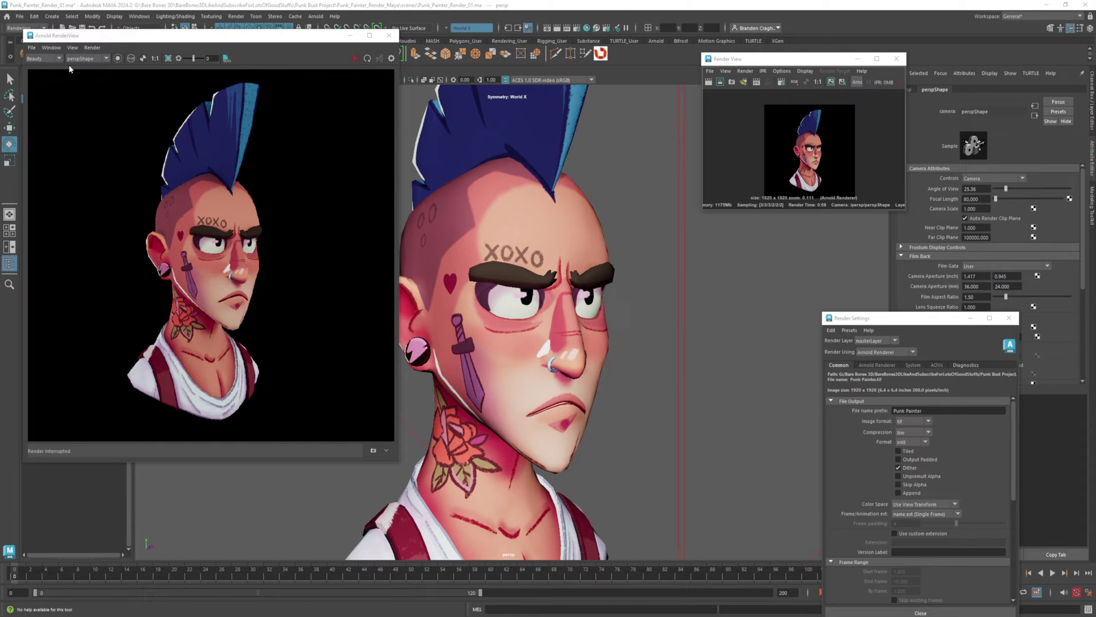
# Rename the rendered three-quarter image in the project's images folder as Punk Painter_01.tif
pyautogui.moveTo(0, 109); pyautogui.dragTo(501, 127)
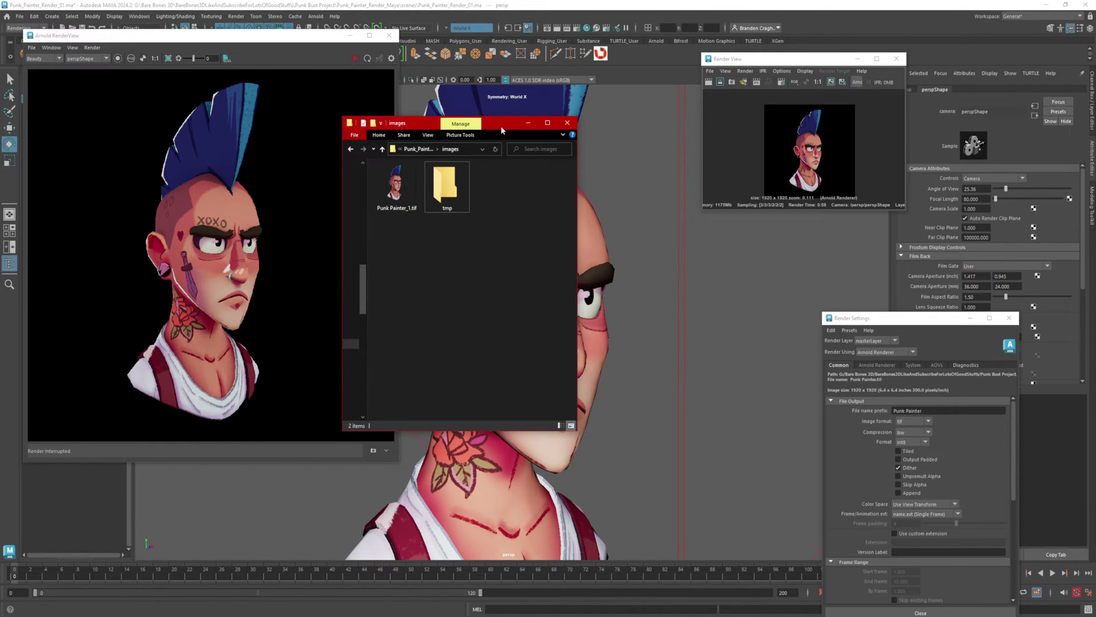
pyautogui.rightClick(403, 202)
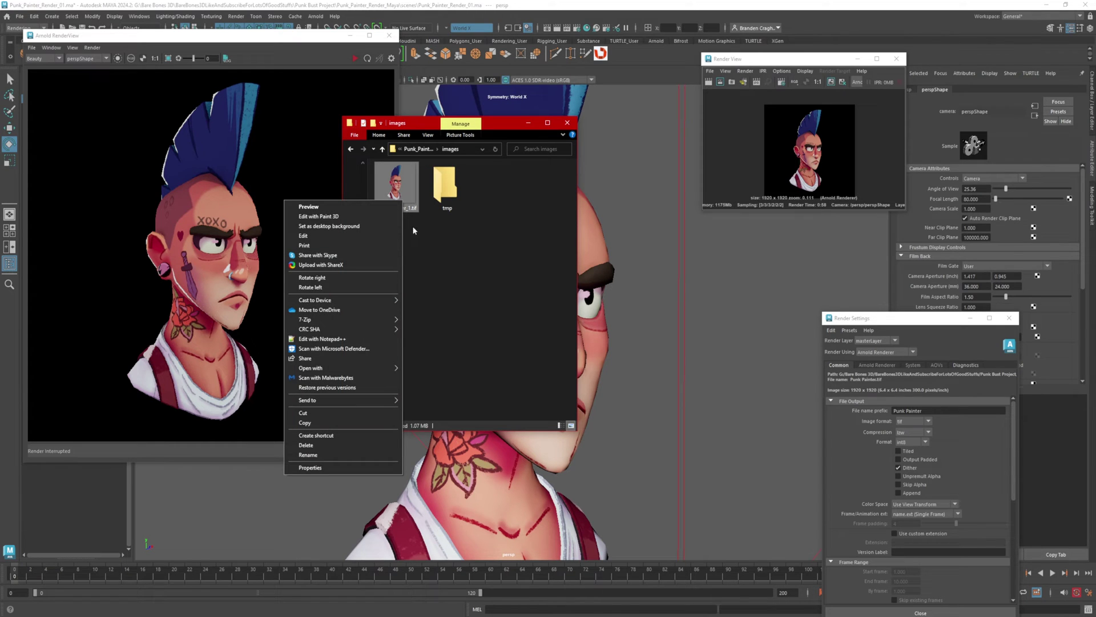
pyautogui.click(324, 456)
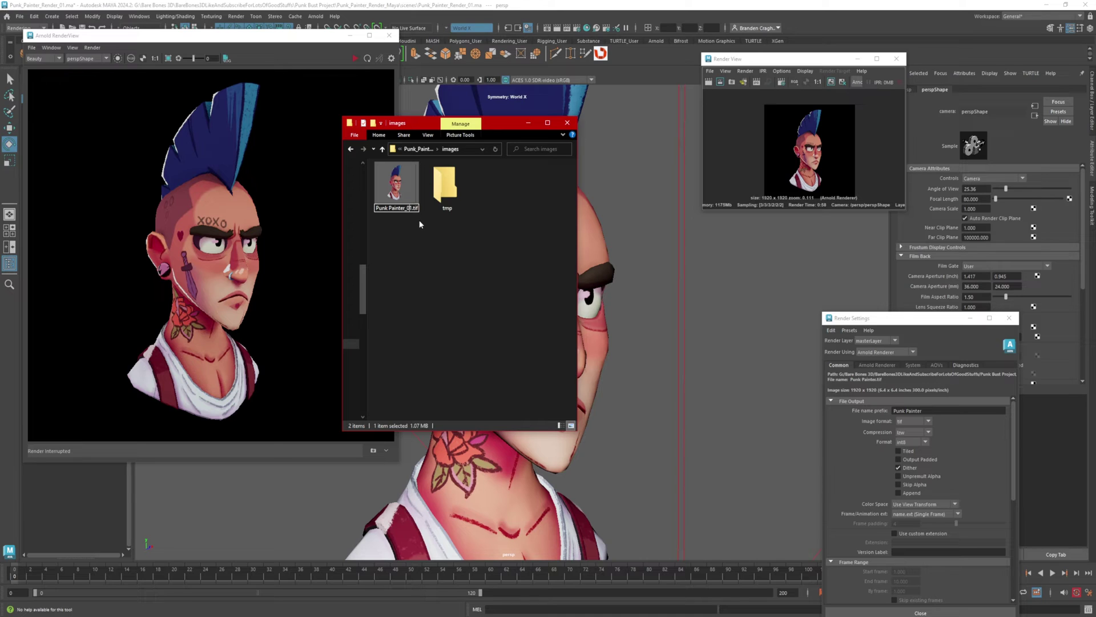
pyautogui.click(406, 208)
pyautogui.click(461, 250)
# Orbit to a front view of the bust with the live Arnold preview, accept the autosave and render the sequence
pyautogui.moveTo(632, 293)
pyautogui.keyDown('alt'); pyautogui.mouseDown()
pyautogui.moveTo(656, 312)
pyautogui.moveTo(637, 311)
pyautogui.mouseUp(); pyautogui.keyUp('alt')
pyautogui.click(356, 59)
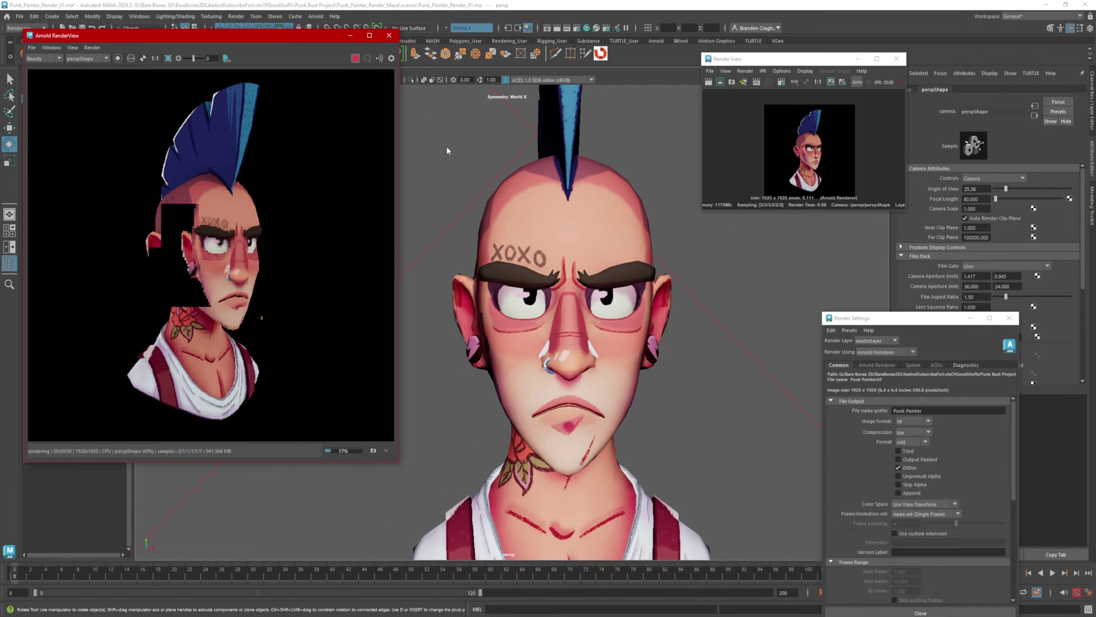
pyautogui.keyDown('alt'); pyautogui.moveTo(446, 150); pyautogui.dragTo(662, 356); pyautogui.keyUp('alt')
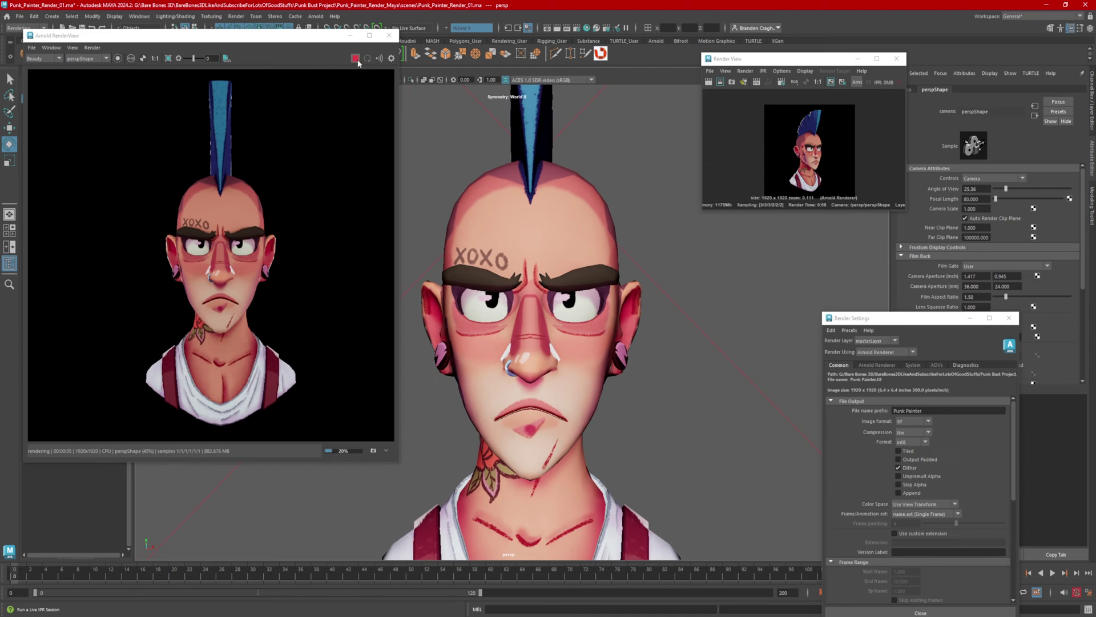
pyautogui.click(353, 59)
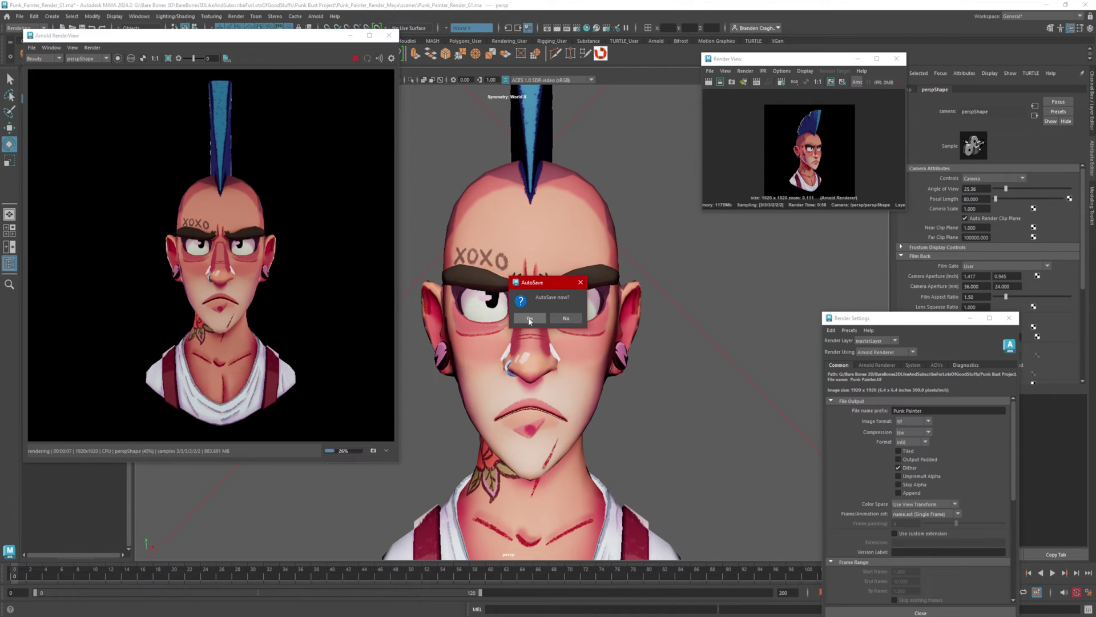
pyautogui.click(529, 319)
pyautogui.click(745, 71)
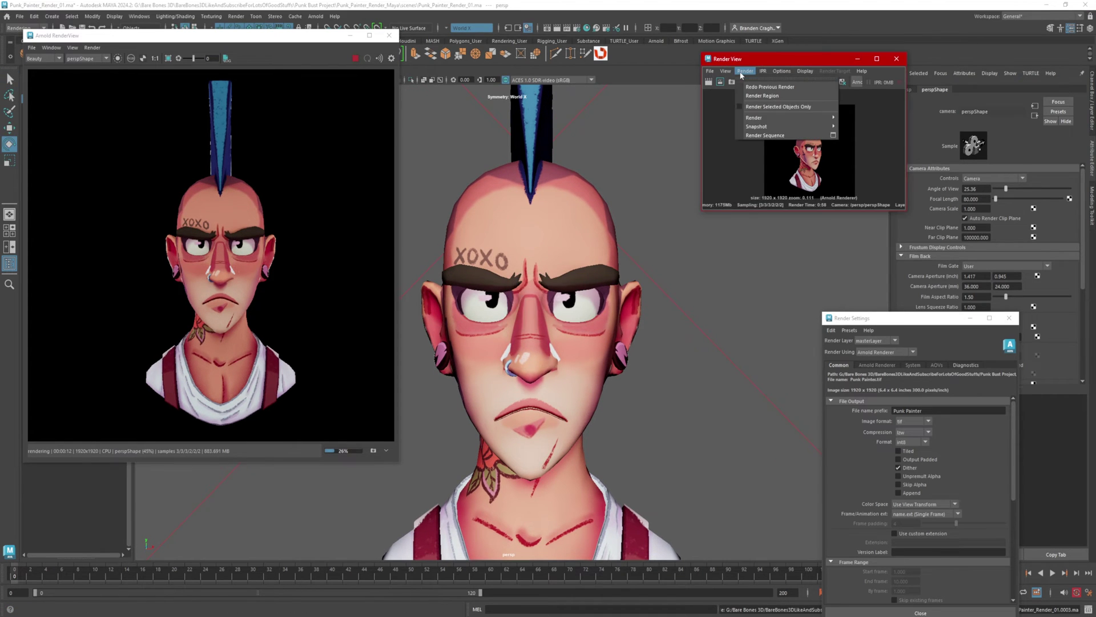
pyautogui.click(776, 137)
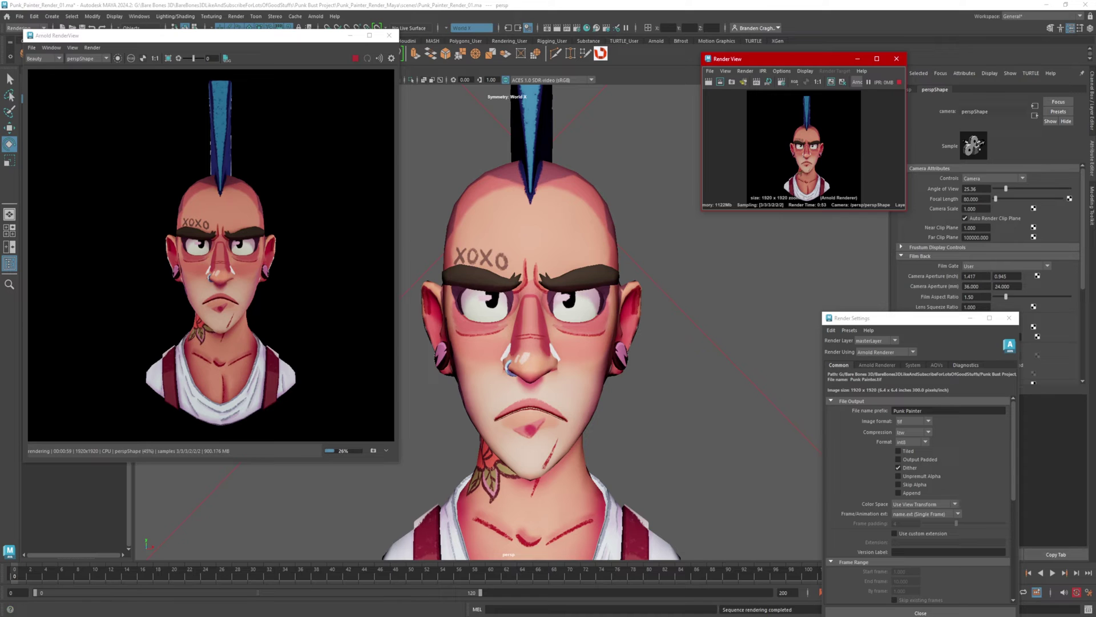
# Rename the rendered front-view image in the images folder as Punk Painter_02.tif and move the folder window away
pyautogui.moveTo(0, 178); pyautogui.dragTo(561, 133)
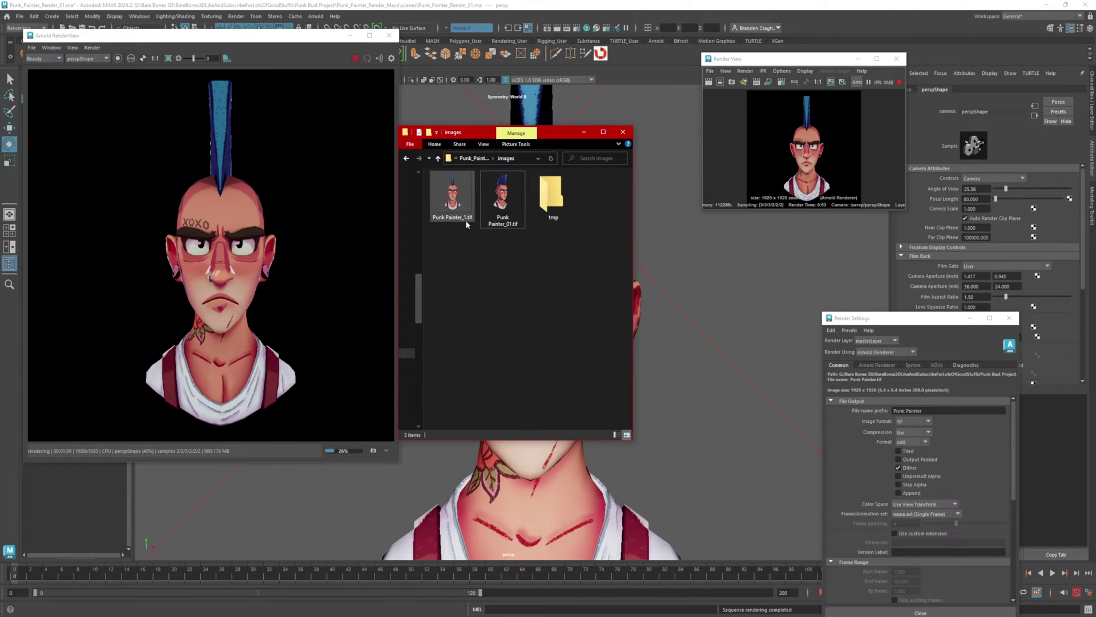
pyautogui.click(456, 207)
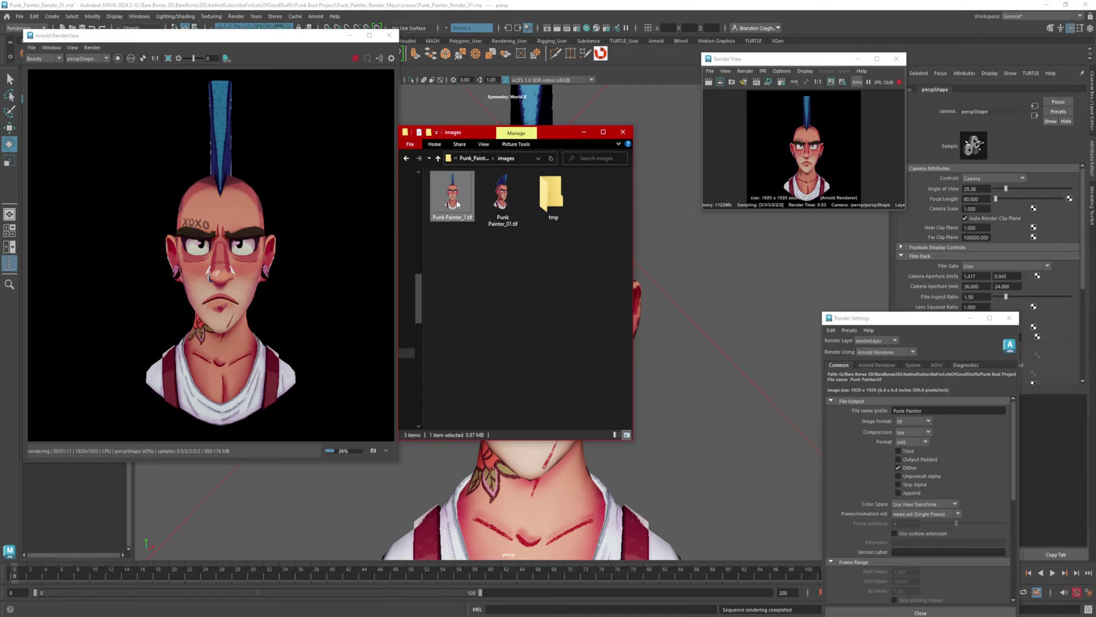
pyautogui.rightClick(457, 203)
pyautogui.click(368, 457)
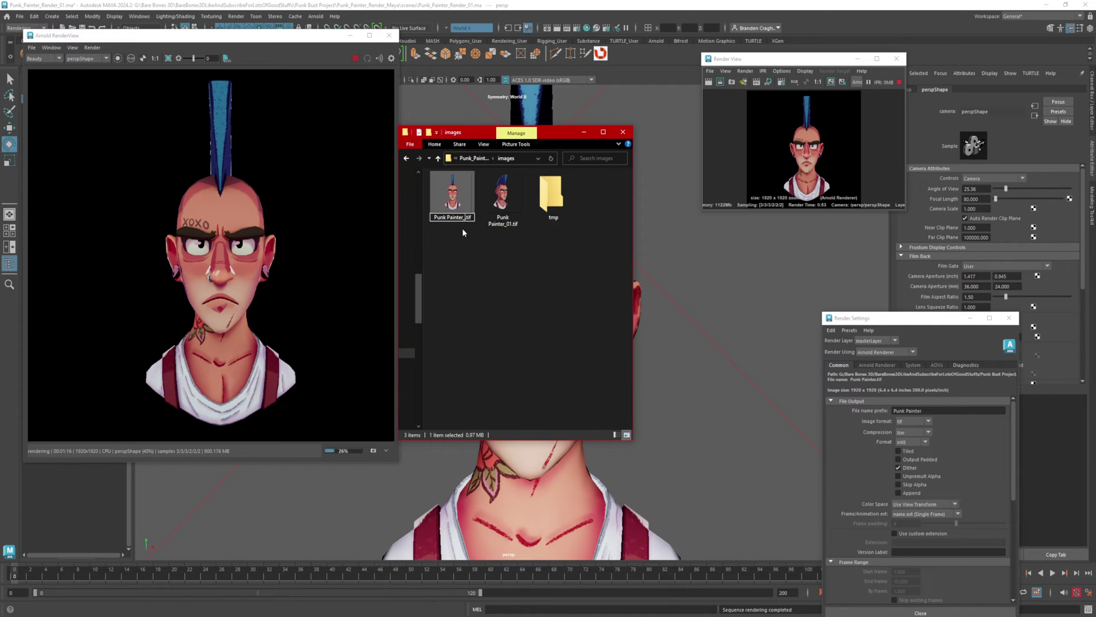
pyautogui.moveTo(551, 138); pyautogui.dragTo(497, 150)
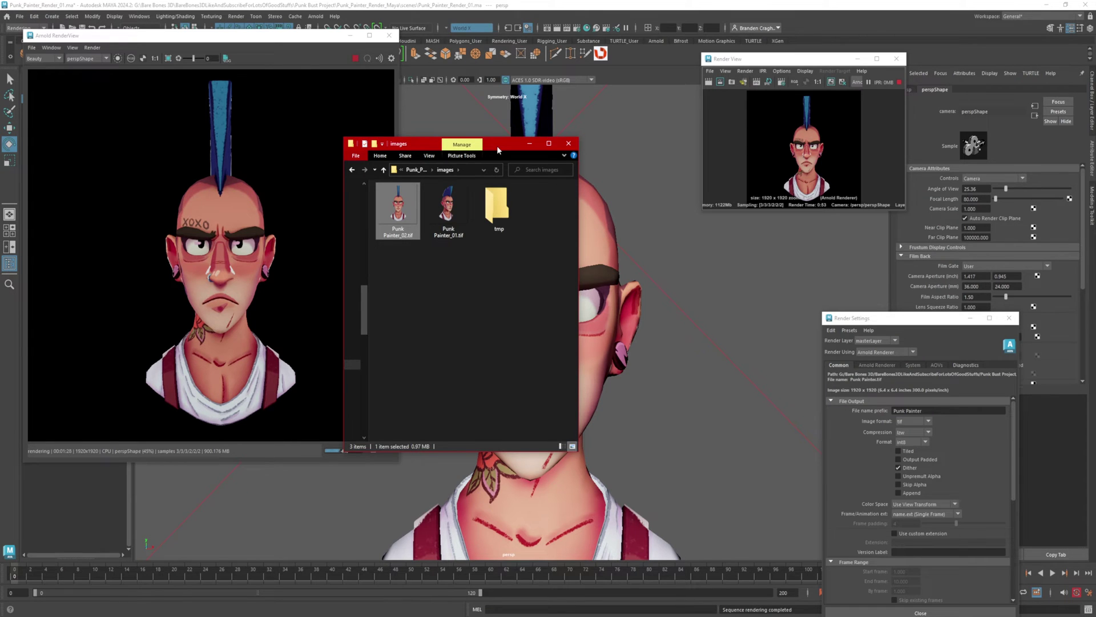
pyautogui.moveTo(498, 147); pyautogui.dragTo(0, 146)
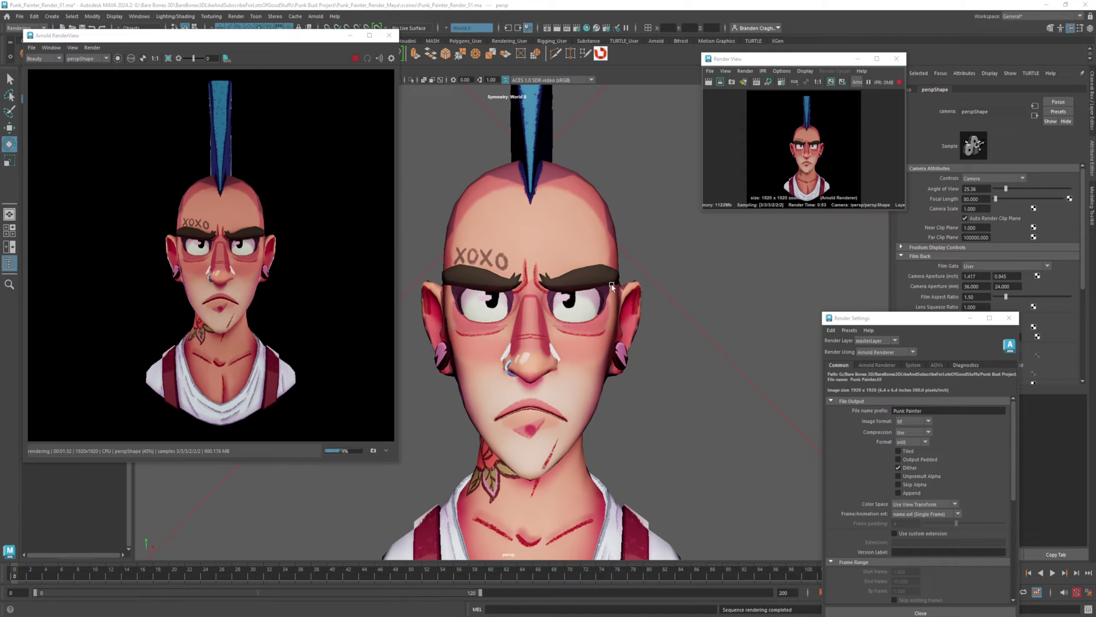
# Orbit to a three-quarter view of the bust's un-tattooed side with the live Arnold preview and render it with Render Sequence
pyautogui.click(355, 58)
pyautogui.keyDown('alt'); pyautogui.moveTo(663, 290); pyautogui.dragTo(596, 291); pyautogui.keyUp('alt')
pyautogui.click(355, 58)
pyautogui.keyDown('alt'); pyautogui.moveTo(677, 323); pyautogui.dragTo(671, 326, button='right'); pyautogui.keyUp('alt')
pyautogui.keyDown('alt'); pyautogui.moveTo(670, 327); pyautogui.dragTo(645, 327, button='middle'); pyautogui.keyUp('alt')
pyautogui.keyDown('alt'); pyautogui.moveTo(645, 327); pyautogui.dragTo(640, 324); pyautogui.keyUp('alt')
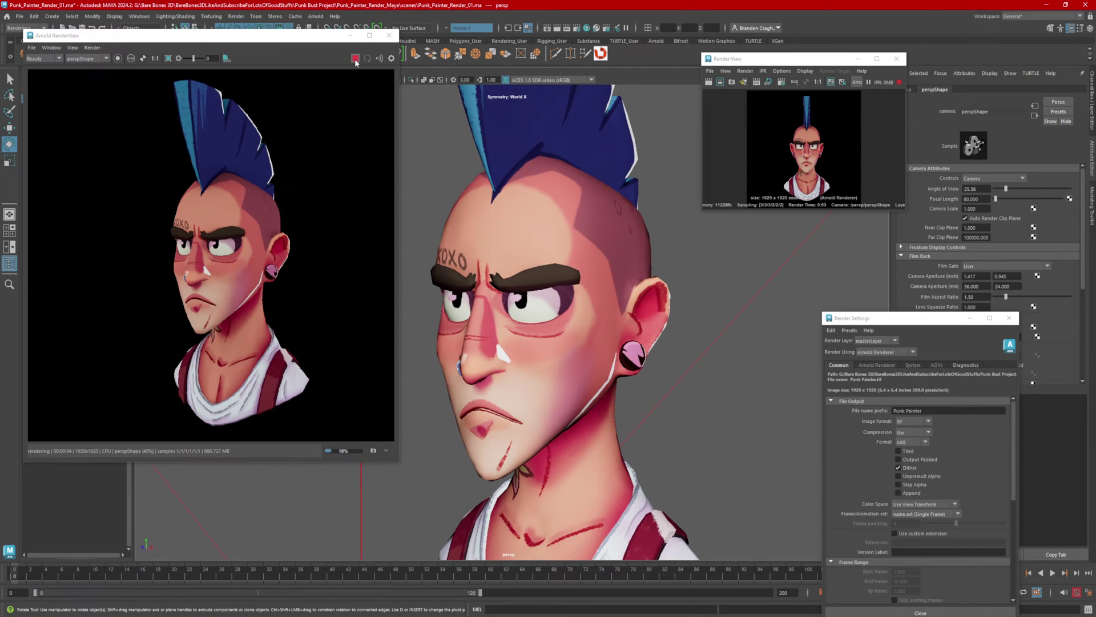
pyautogui.click(355, 59)
pyautogui.click(745, 70)
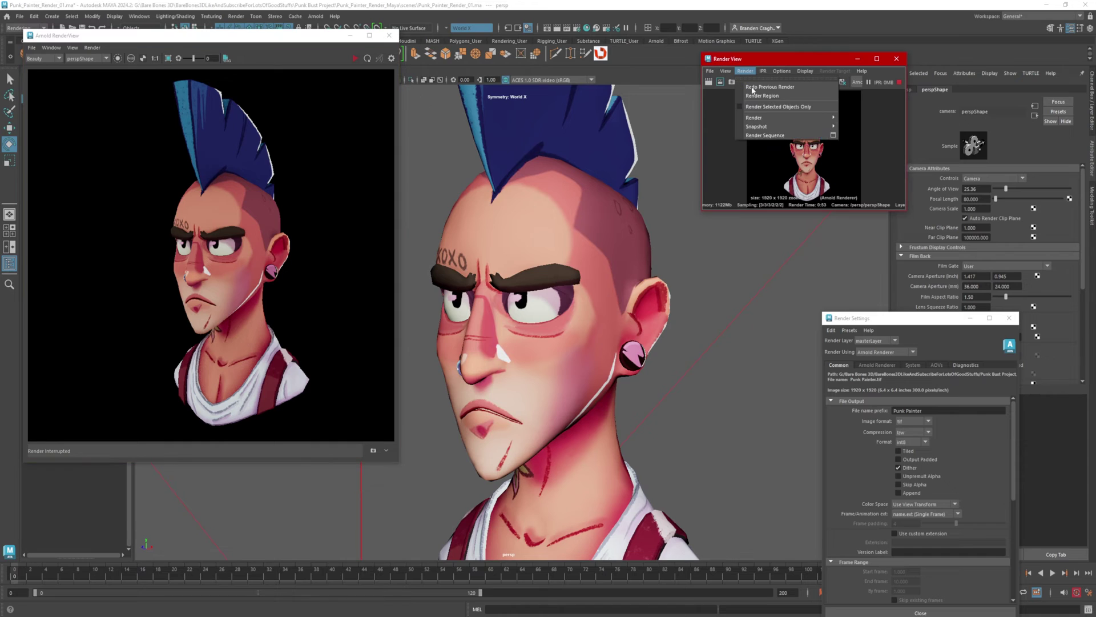
pyautogui.click(781, 137)
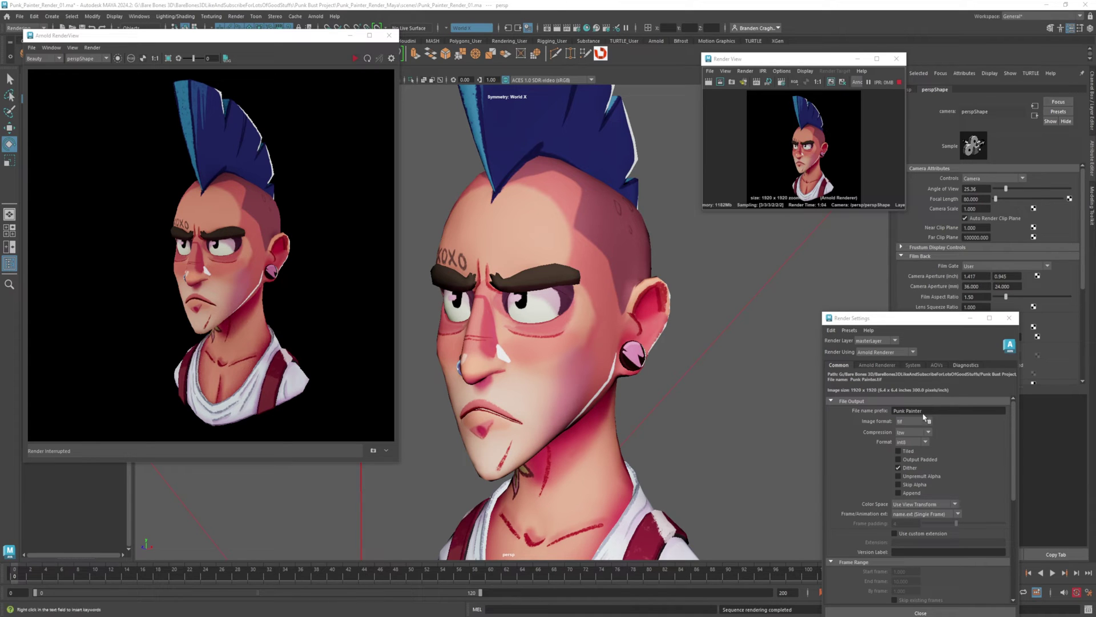
# Rename the newly rendered Punk Painter_1.tif in the images folder as Punk Painter_03.tif
pyautogui.scroll(-5, 922, 449)
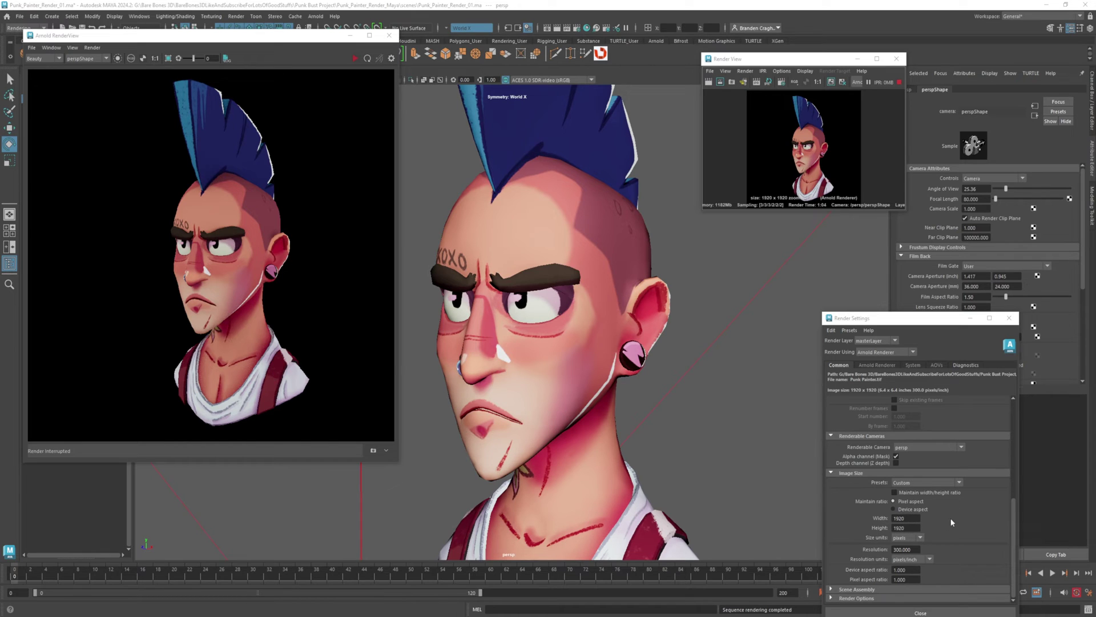
pyautogui.moveTo(948, 321); pyautogui.dragTo(806, 314)
pyautogui.moveTo(405, 515); pyautogui.dragTo(309, 499)
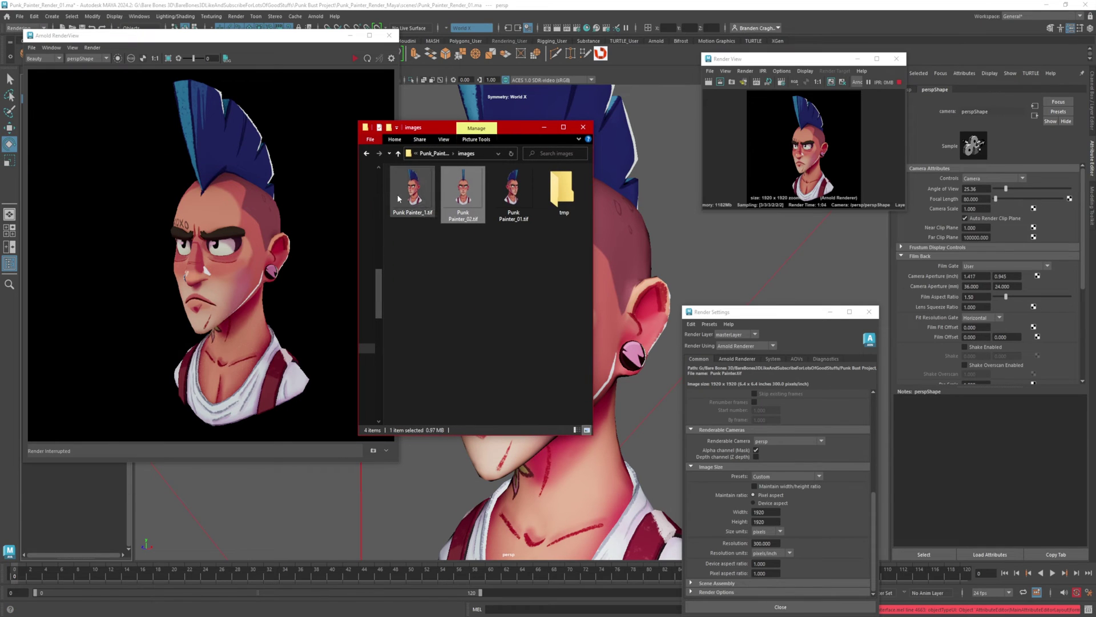
pyautogui.click(411, 195)
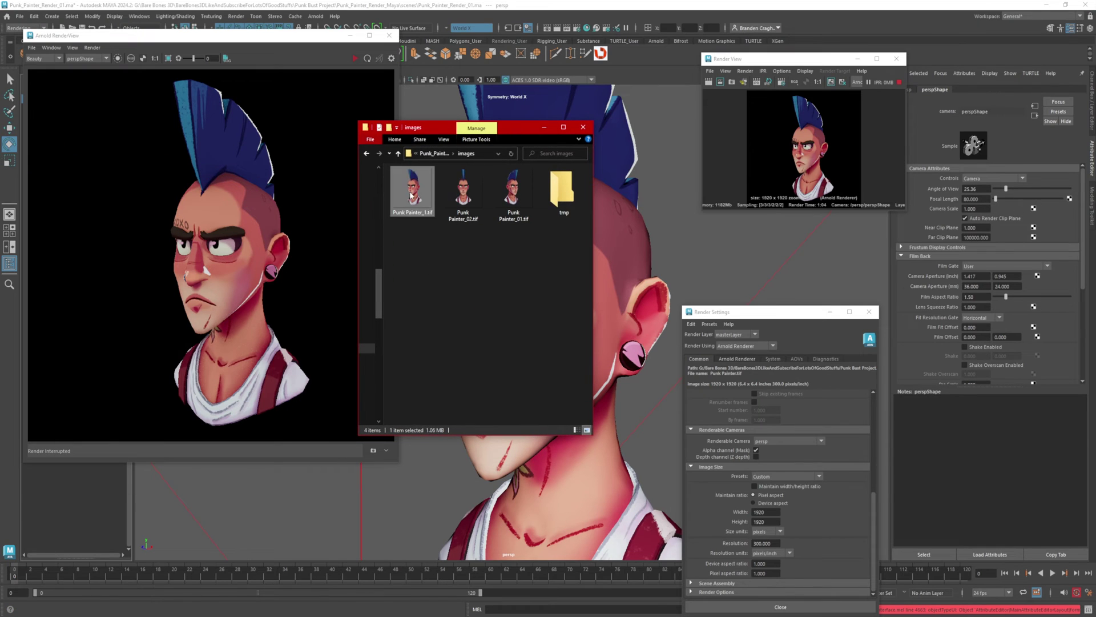
pyautogui.rightClick(411, 195)
pyautogui.click(336, 438)
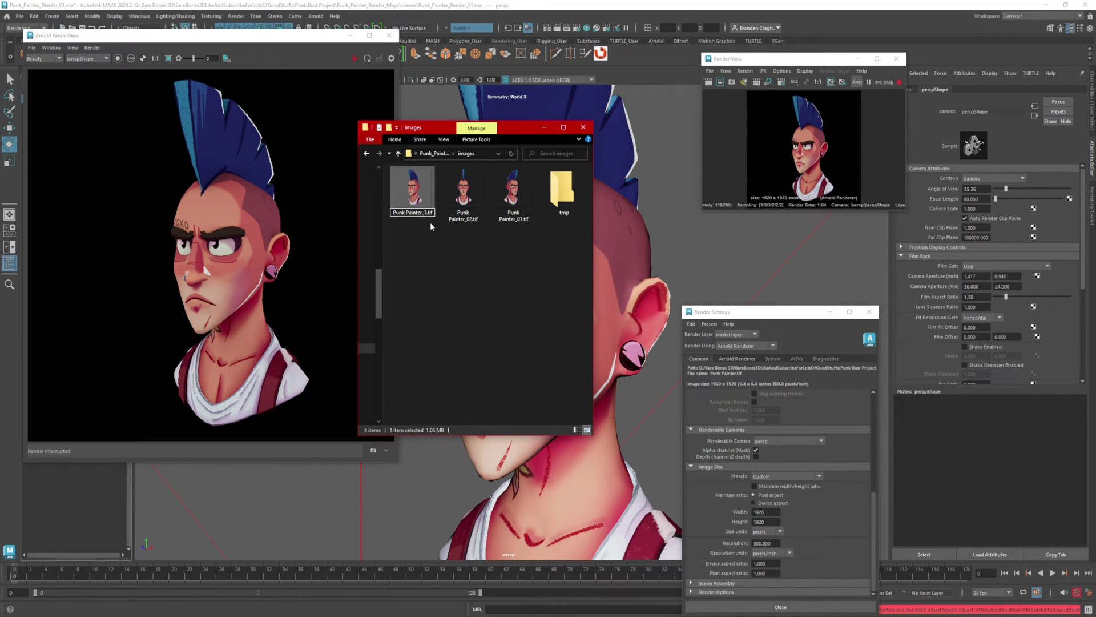
pyautogui.press('BackSpace')
pyautogui.write('03')
pyautogui.press('Return')
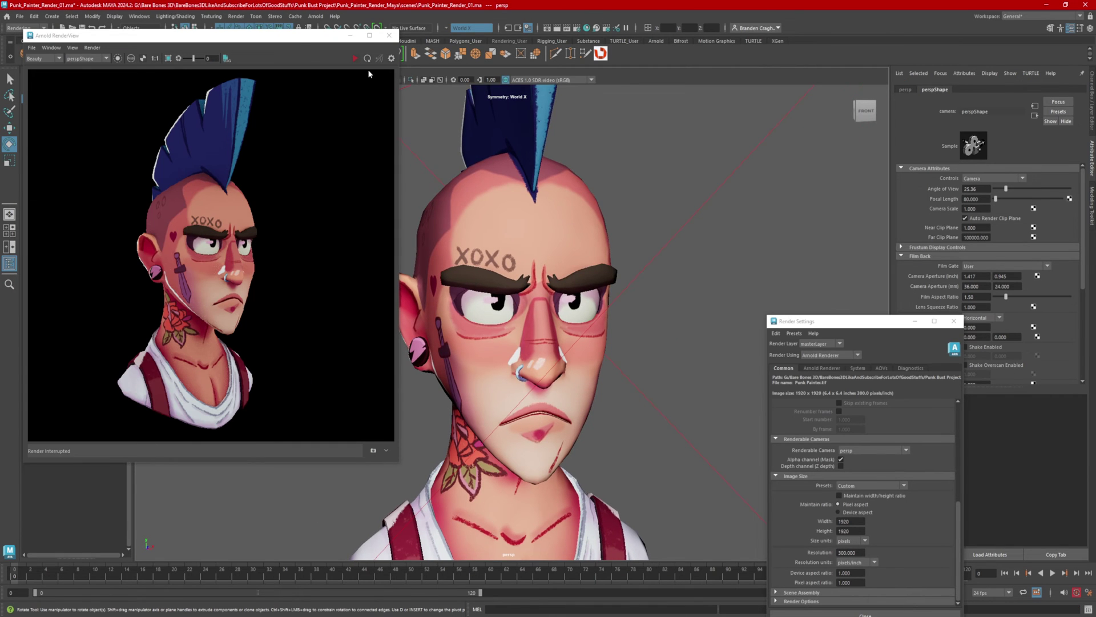
# Orbit to the three-quarter view showing the sword tattoo, name its render Punk Painter_01.tif and move the folder window away
pyautogui.click(355, 58)
pyautogui.keyDown('alt'); pyautogui.moveTo(564, 251); pyautogui.dragTo(594, 249); pyautogui.keyUp('alt')
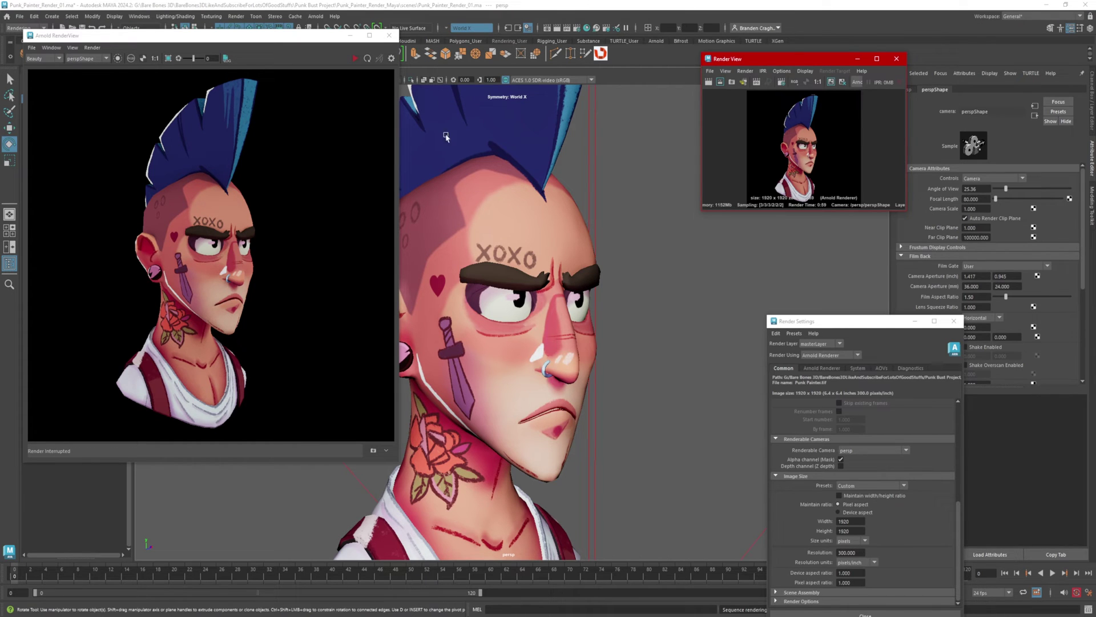
pyautogui.rightClick(408, 225)
pyautogui.click(445, 326)
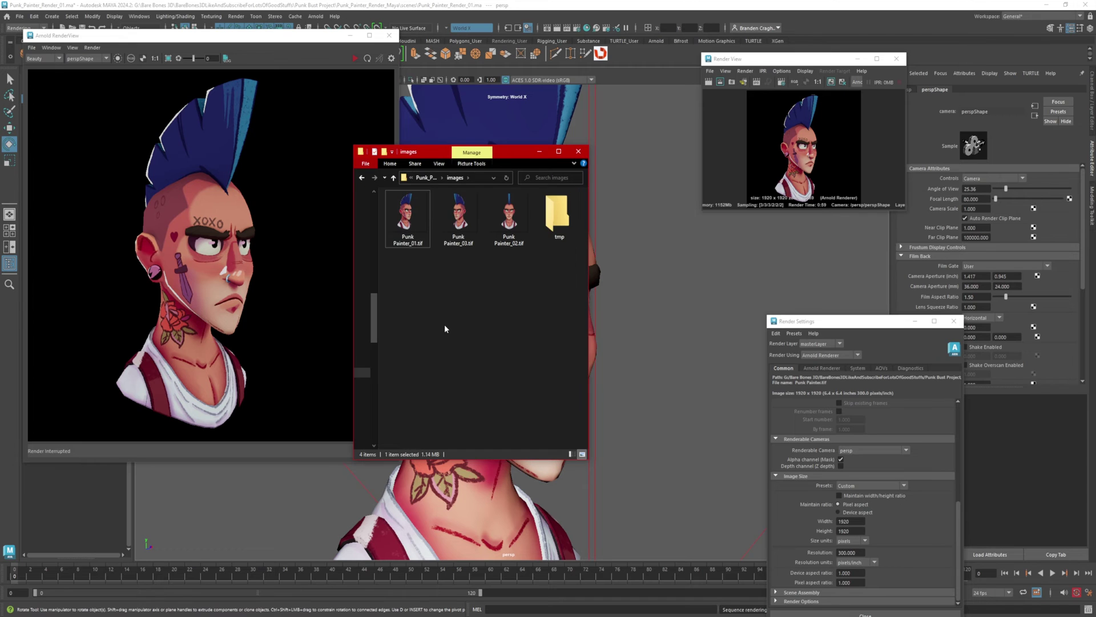
pyautogui.moveTo(515, 154); pyautogui.dragTo(0, 203)
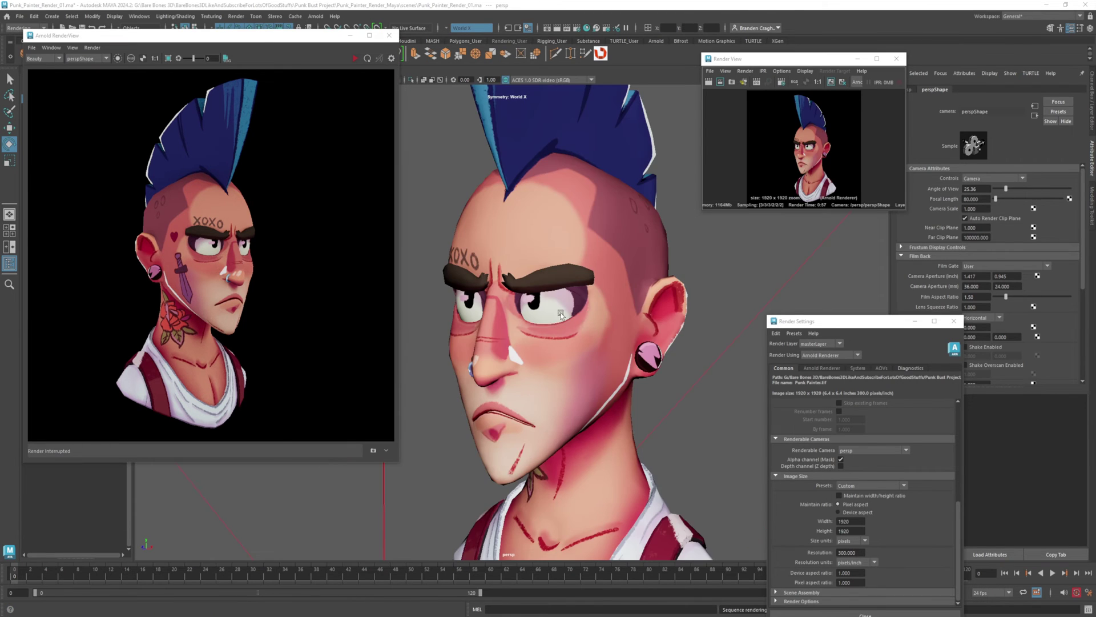
# Orbit the bust to a side profile and rename its rendered image in the images folder as Punk Painter_04.tif
pyautogui.scroll(-2, 562, 314)
pyautogui.keyDown('alt'); pyautogui.moveTo(559, 313); pyautogui.dragTo(617, 321); pyautogui.keyUp('alt')
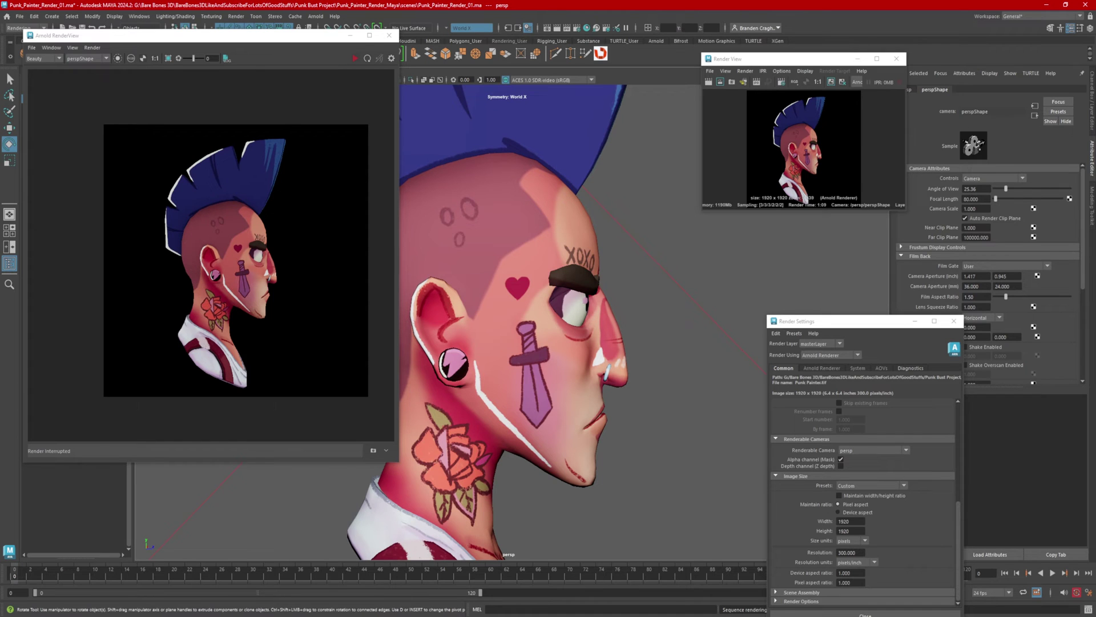
pyautogui.moveTo(526, 181); pyautogui.dragTo(547, 174)
pyautogui.rightClick(432, 233)
pyautogui.click(409, 489)
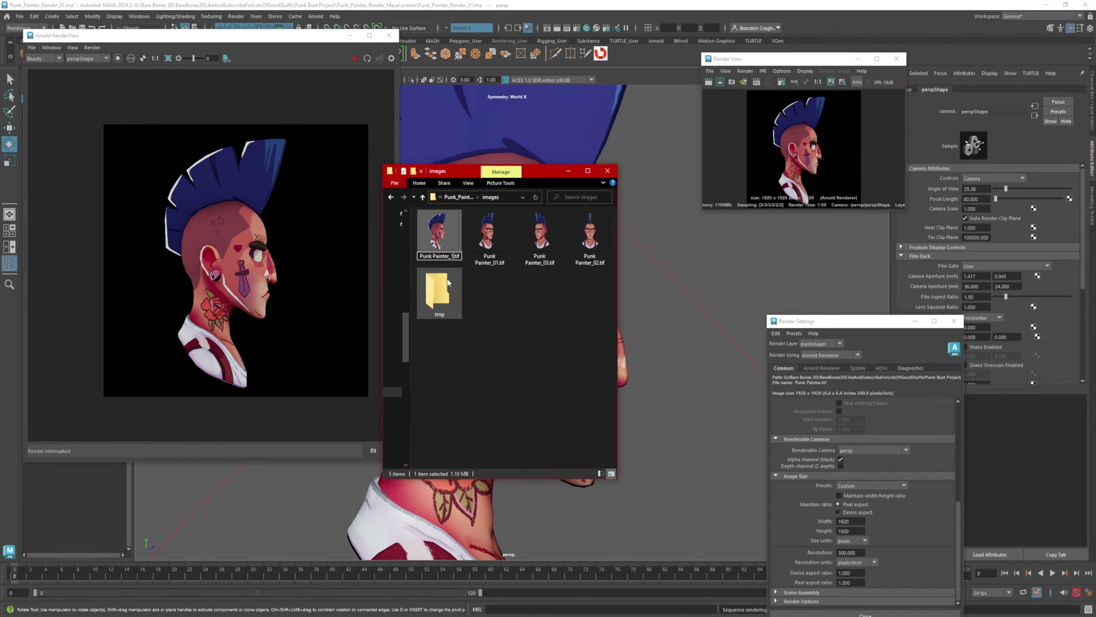
pyautogui.press('BackSpace')
pyautogui.write('04')
pyautogui.click(465, 332)
pyautogui.click(569, 171)
# Orbit the bust to match the three-quarter pose of the Punk Painter reference illustration and render it with Render Sequence
pyautogui.keyDown('alt'); pyautogui.moveTo(671, 311); pyautogui.dragTo(573, 313); pyautogui.keyUp('alt')
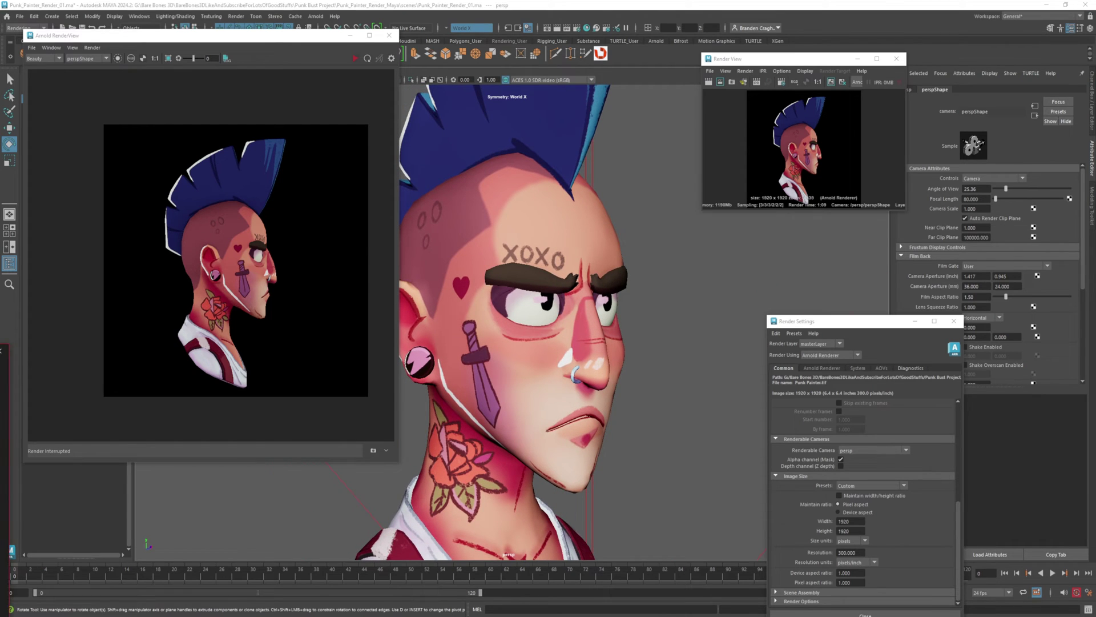
pyautogui.moveTo(0, 354)
pyautogui.mouseDown()
pyautogui.moveTo(472, 279)
pyautogui.moveTo(852, 117)
pyautogui.moveTo(833, 104)
pyautogui.mouseUp()
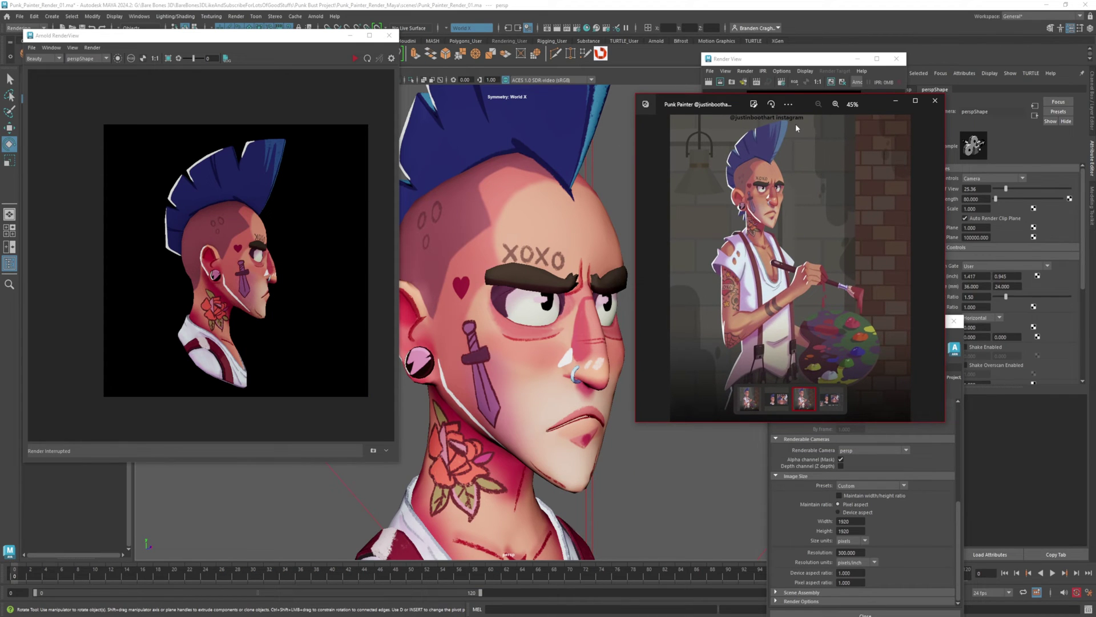
pyautogui.scroll(3, 810, 167)
pyautogui.moveTo(812, 200); pyautogui.dragTo(848, 304)
pyautogui.scroll(1, 836, 236)
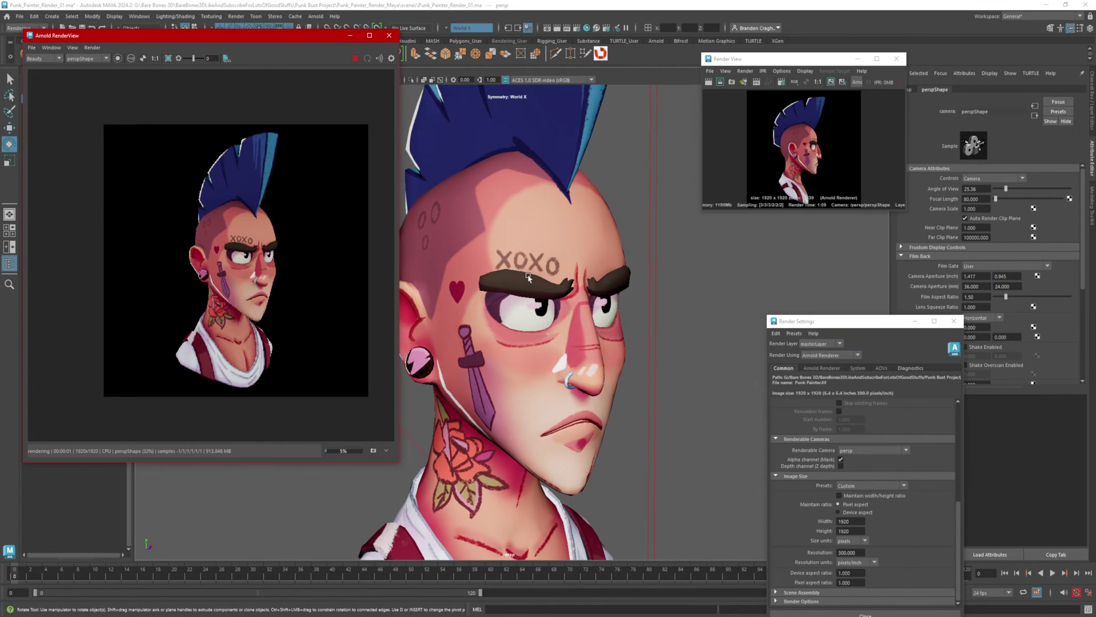
pyautogui.hotkey('alt', 'Tab')
pyautogui.click(735, 85)
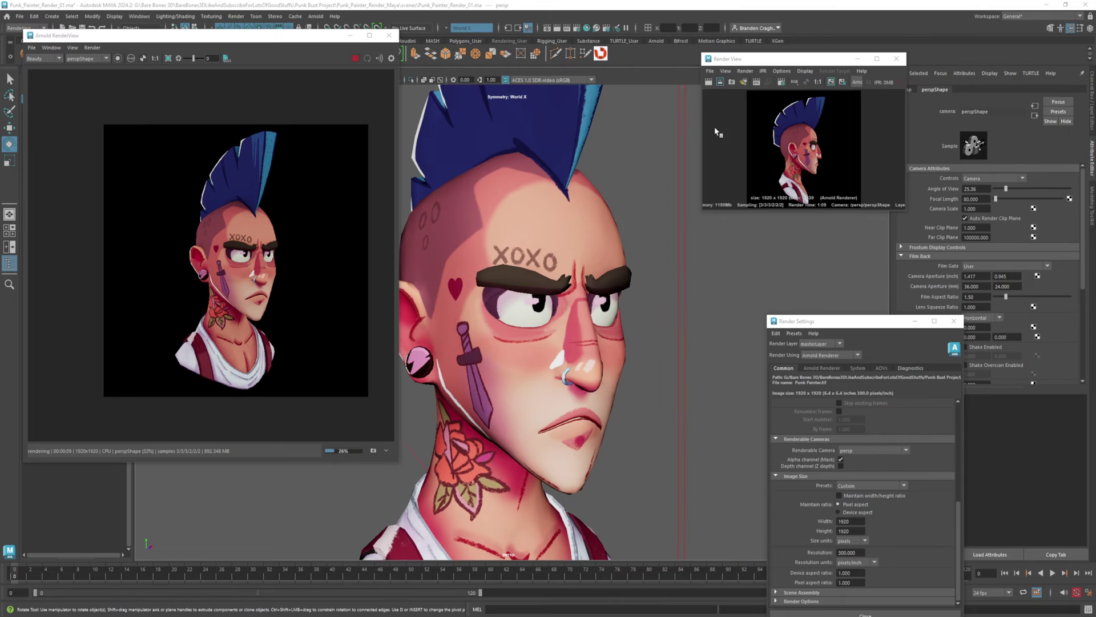
pyautogui.click(745, 71)
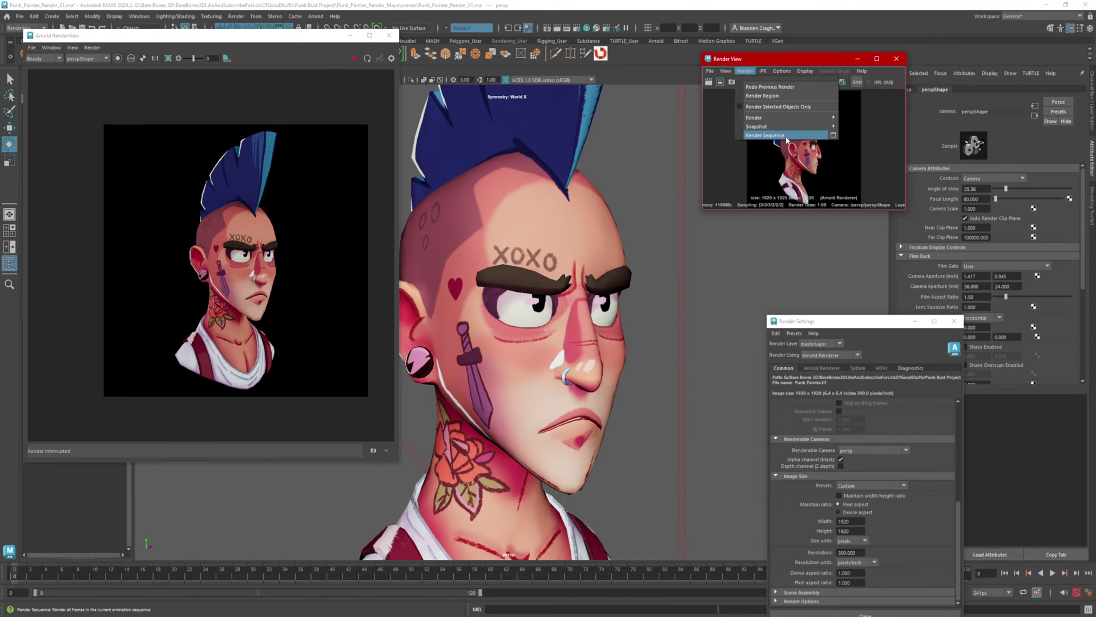
pyautogui.click(787, 137)
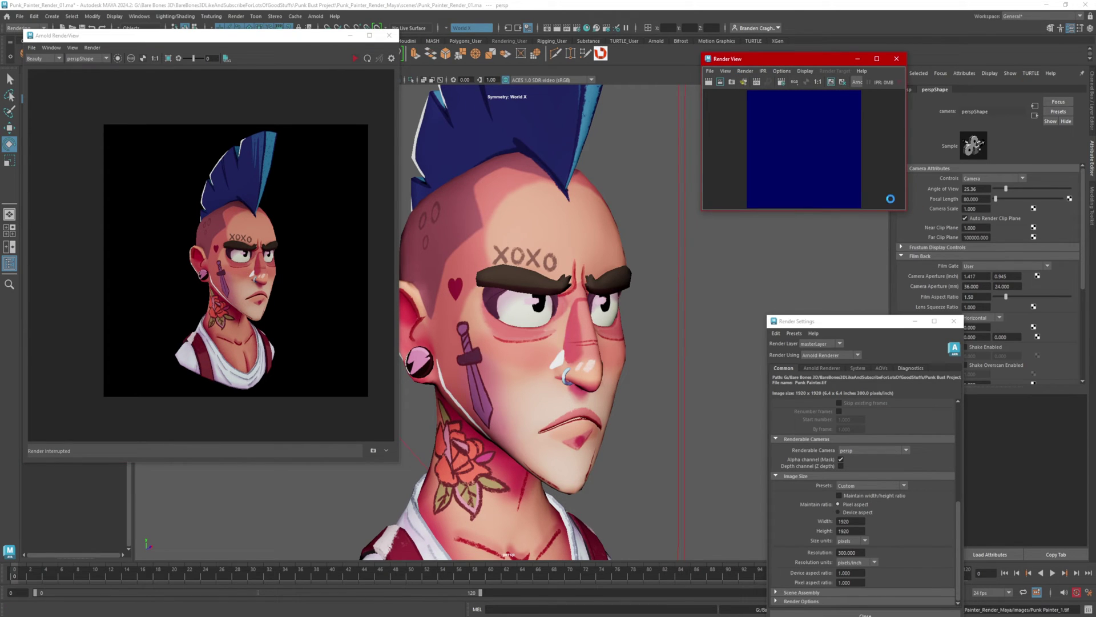
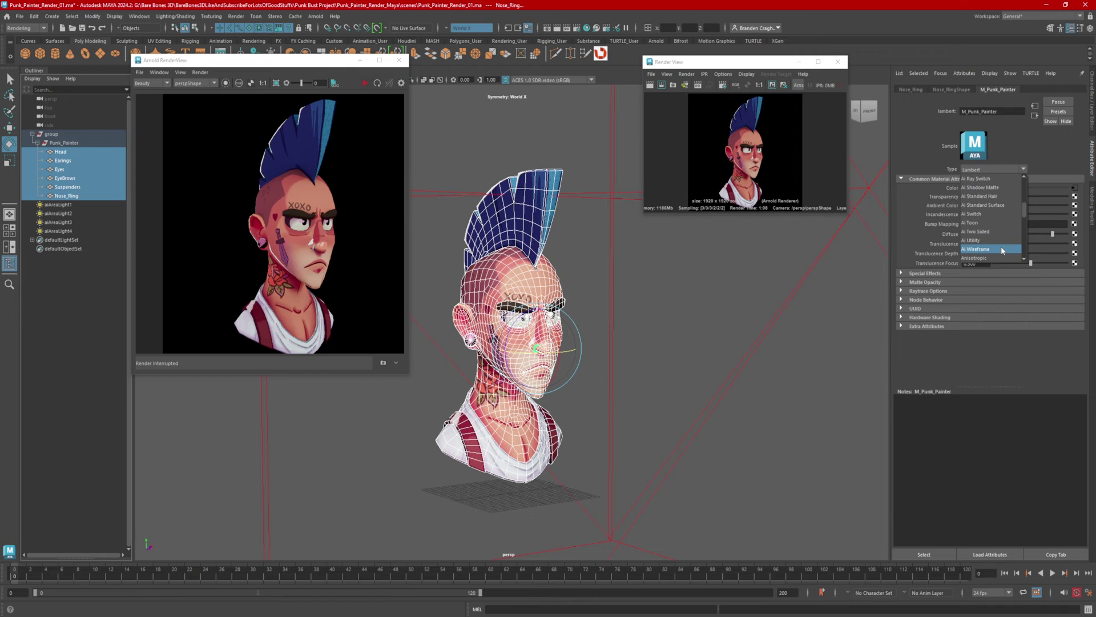
# Change the bust's M_Punk_Painter material to Ai Wireframe and map its fill color to the file texture Punk_Painter_BaseColor.png
pyautogui.click(1002, 250)
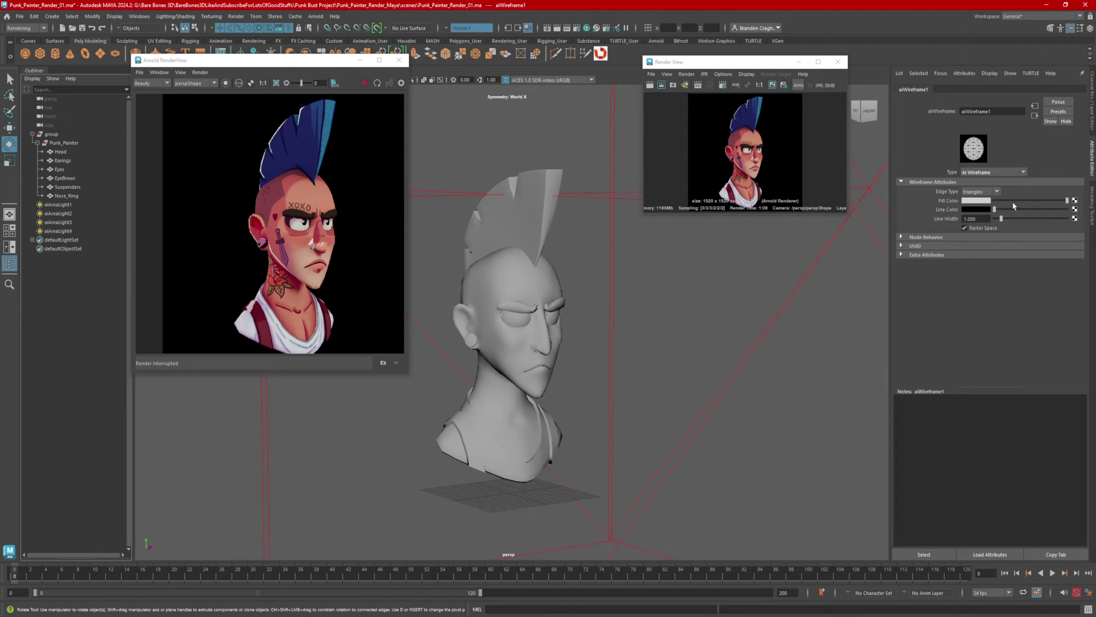
pyautogui.click(1074, 201)
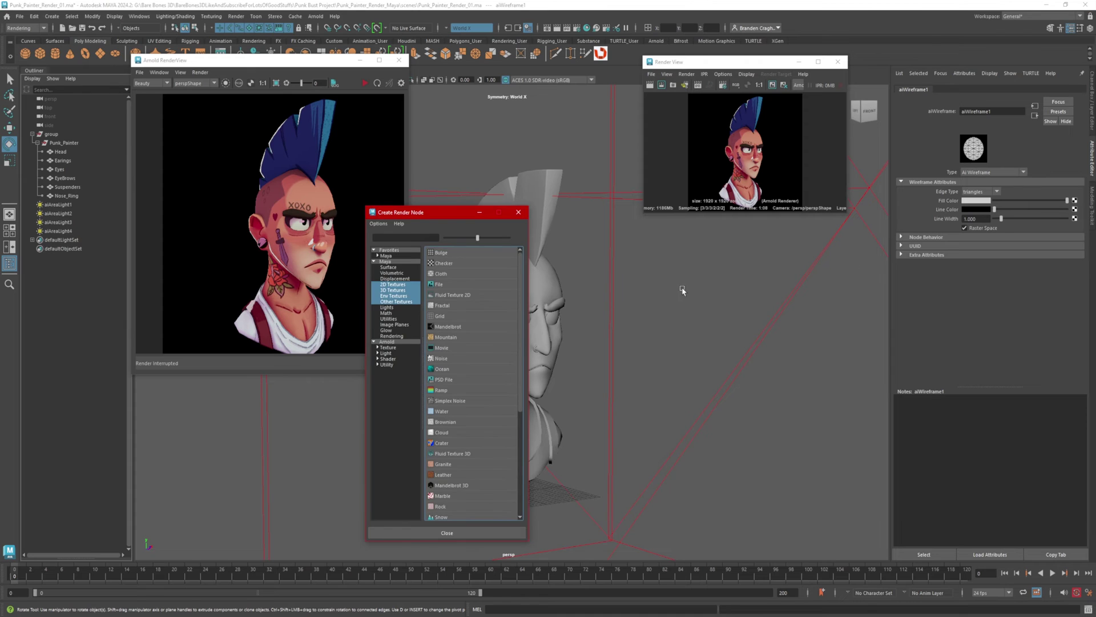
pyautogui.click(444, 286)
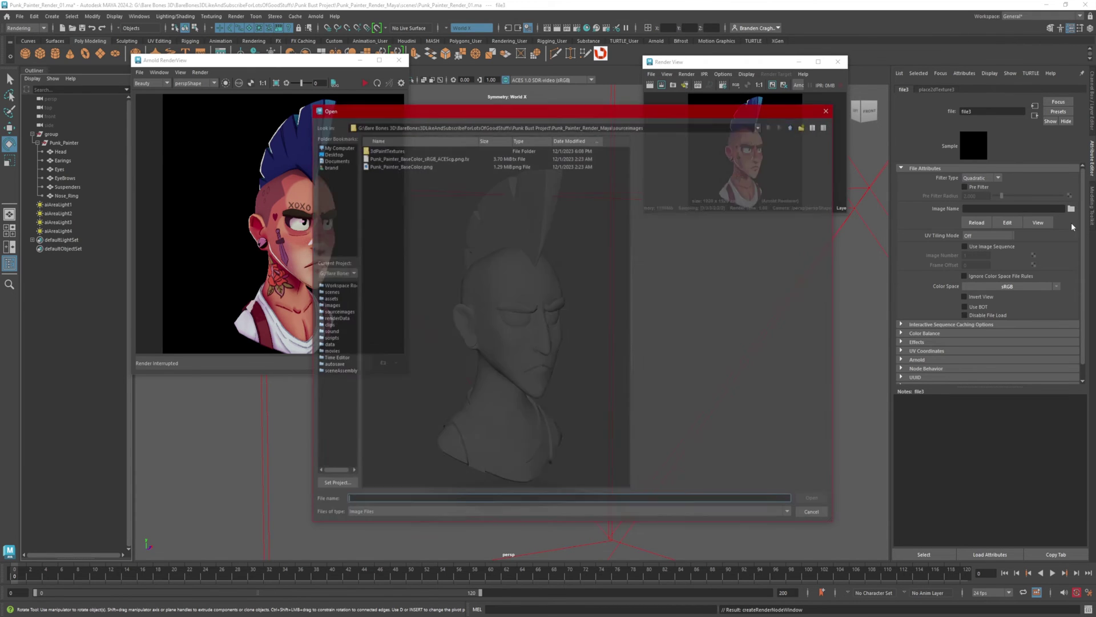
pyautogui.click(419, 166)
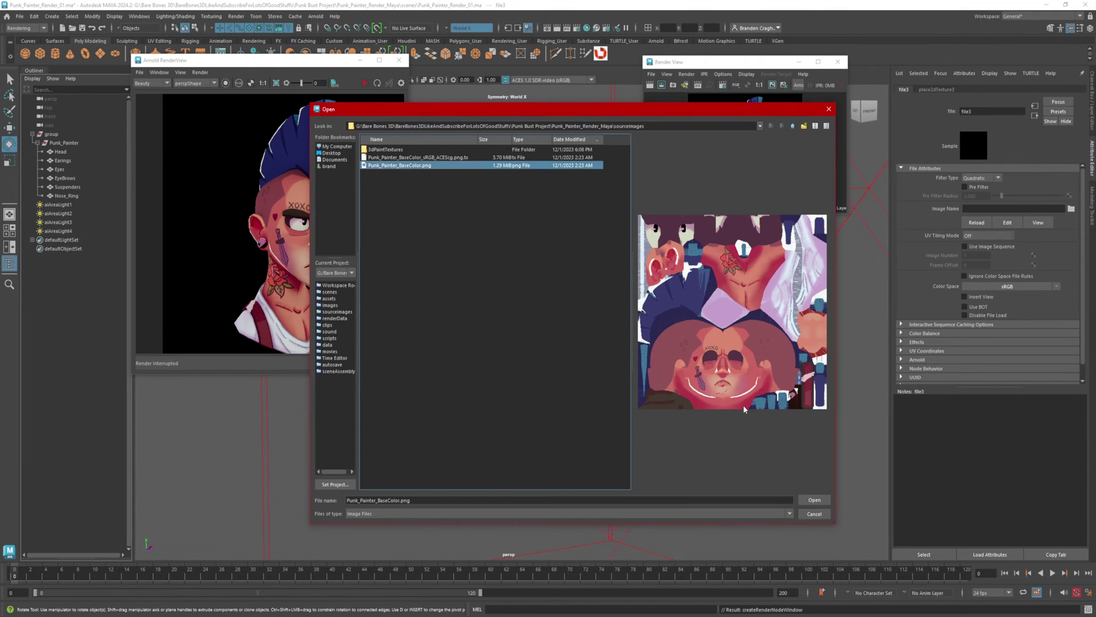
pyautogui.click(815, 500)
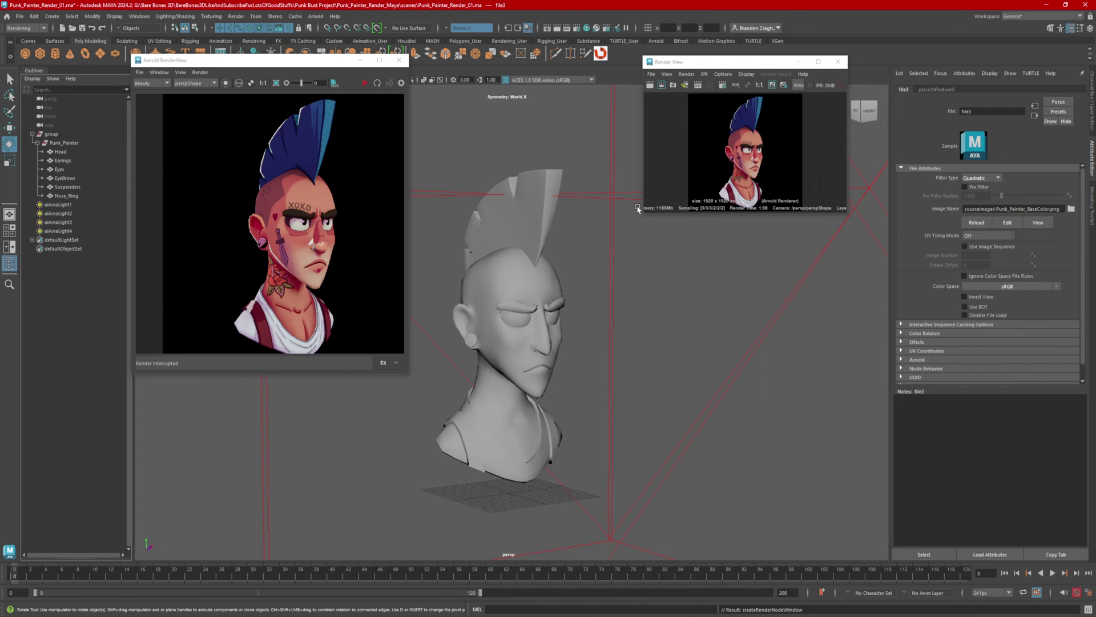
# Examine the wireframe shading on the face up close in the live Arnold preview and compare it with the viewport's mesh wireframe
pyautogui.moveTo(320, 63); pyautogui.dragTo(302, 104)
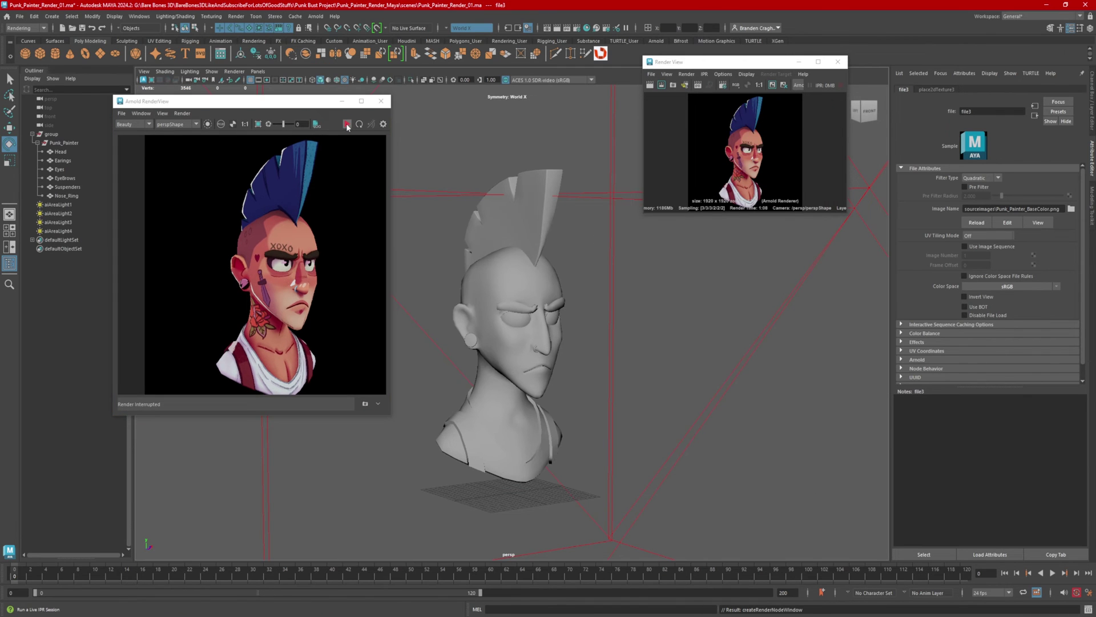
pyautogui.click(347, 124)
pyautogui.scroll(10, 621, 313)
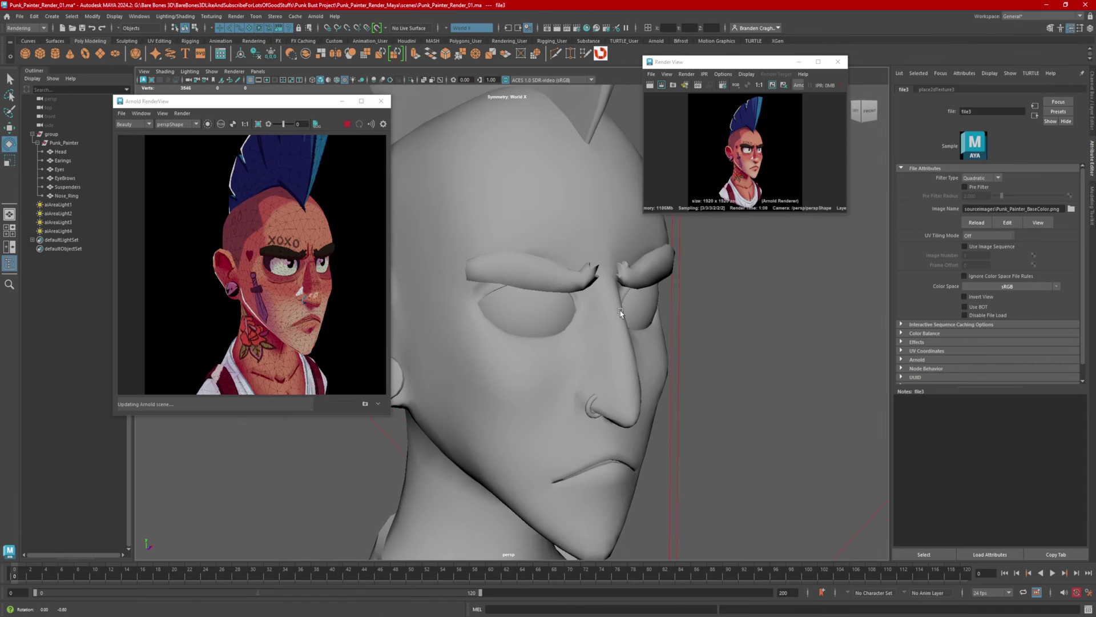
pyautogui.keyDown('alt'); pyautogui.moveTo(621, 313); pyautogui.dragTo(628, 313); pyautogui.keyUp('alt')
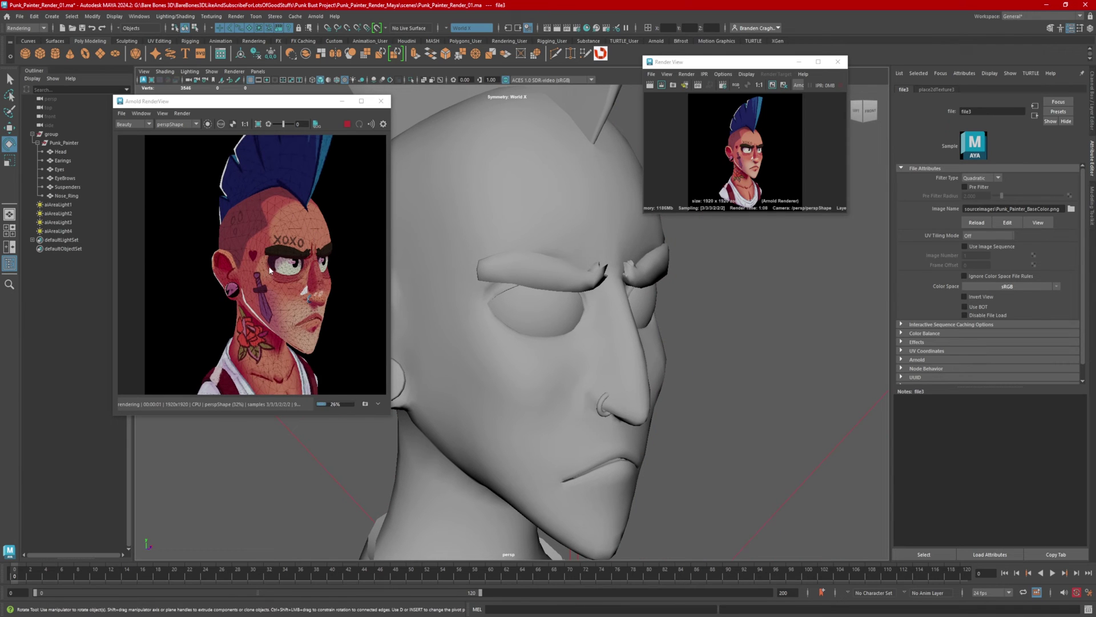
pyautogui.moveTo(290, 261); pyautogui.dragTo(297, 236, button='middle')
pyautogui.keyDown('alt'); pyautogui.moveTo(544, 294); pyautogui.dragTo(504, 297); pyautogui.keyUp('alt')
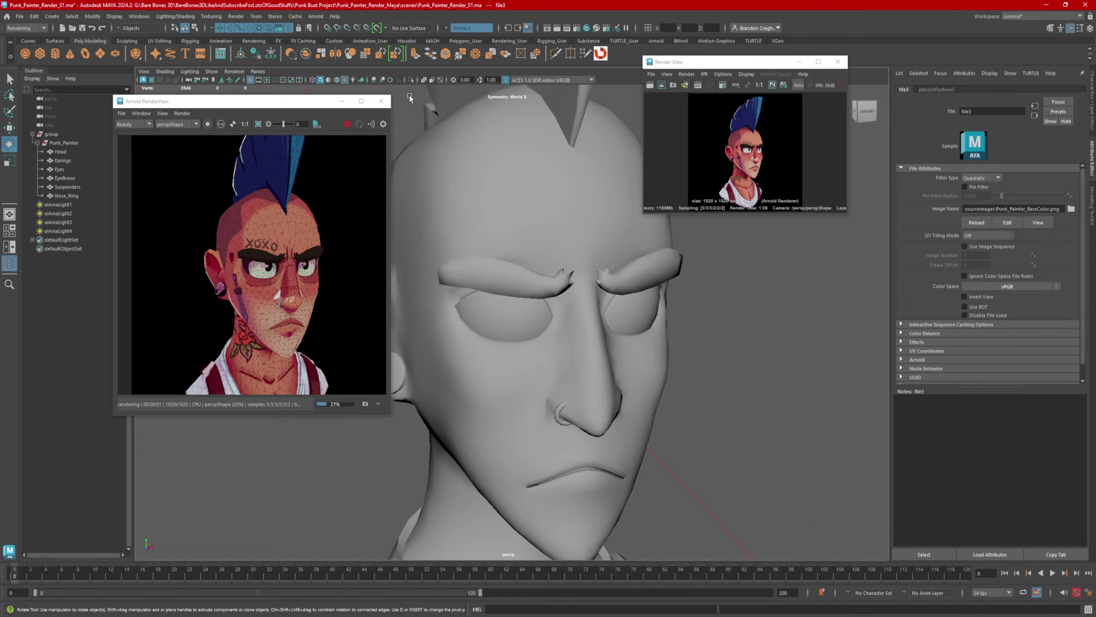
pyautogui.click(336, 79)
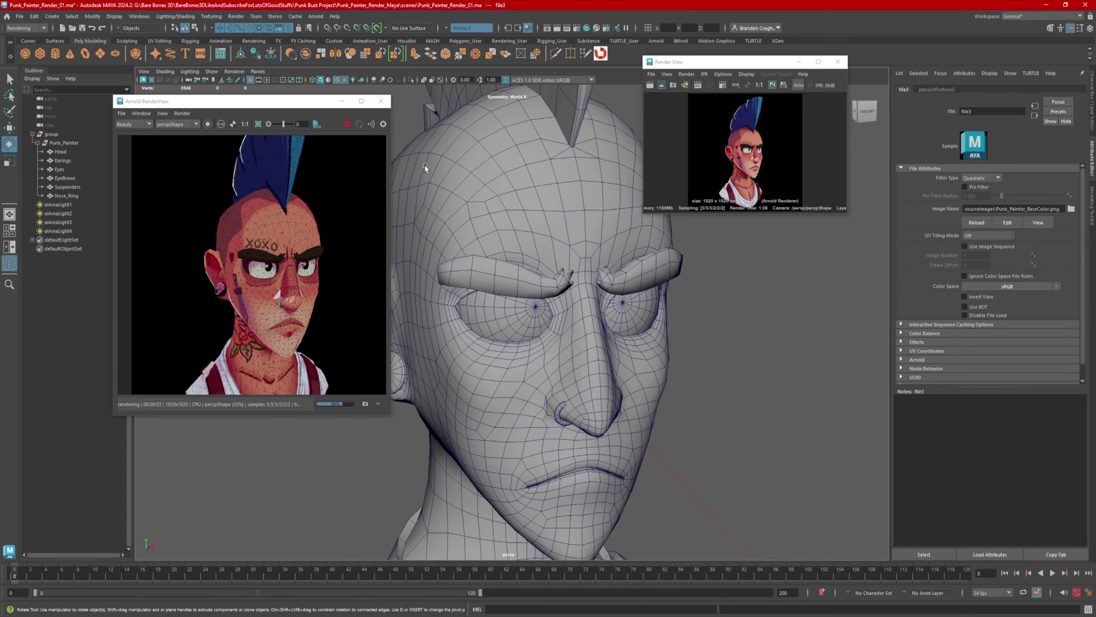
pyautogui.click(336, 79)
# Set the wireframe shader's edge type to polygons for all bust parts and check it in the live Arnold preview
pyautogui.moveTo(773, 279); pyautogui.dragTo(434, 446)
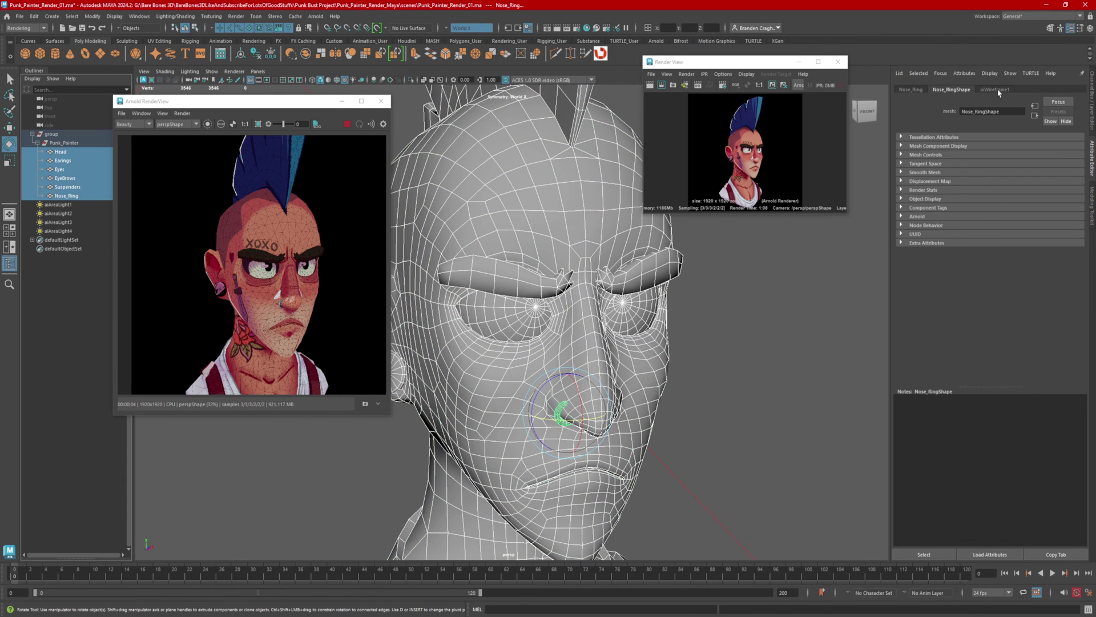
pyautogui.click(996, 89)
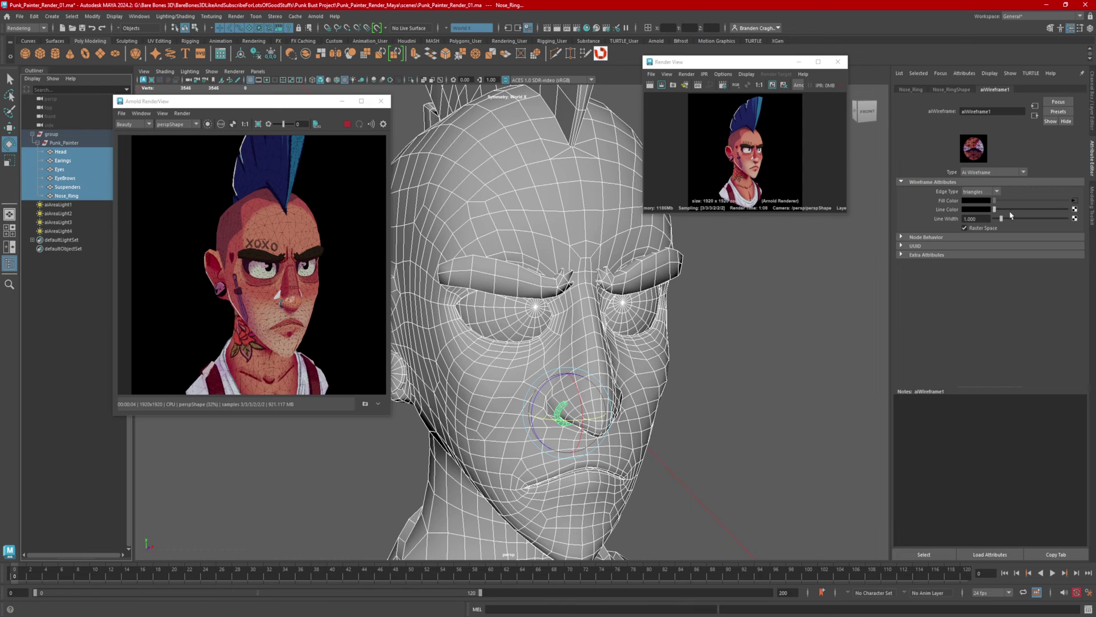
pyautogui.click(997, 192)
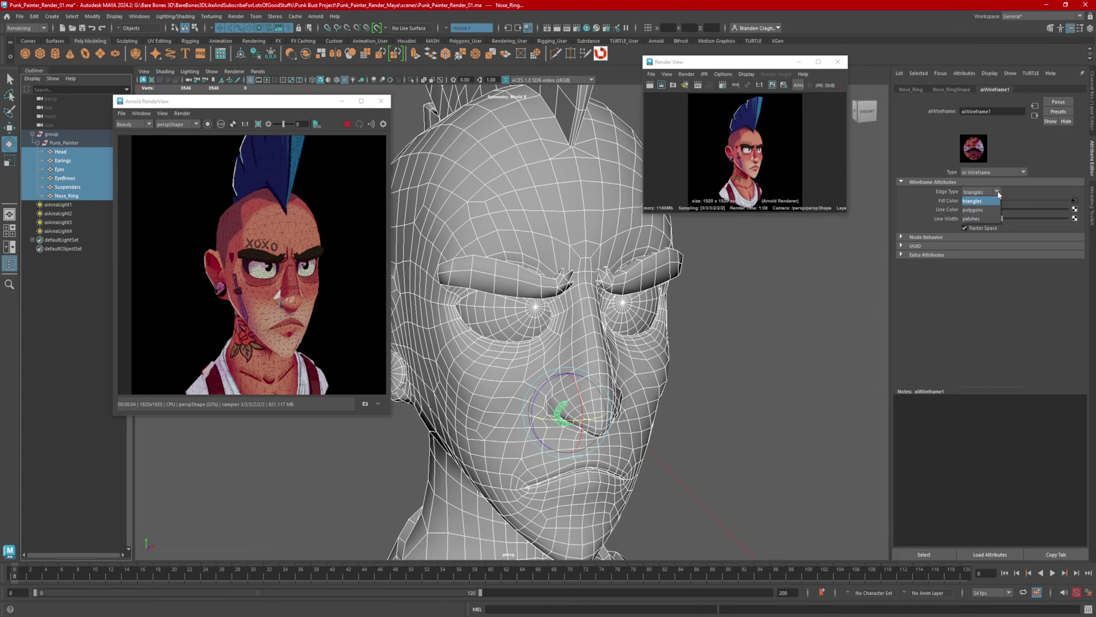
pyautogui.click(992, 210)
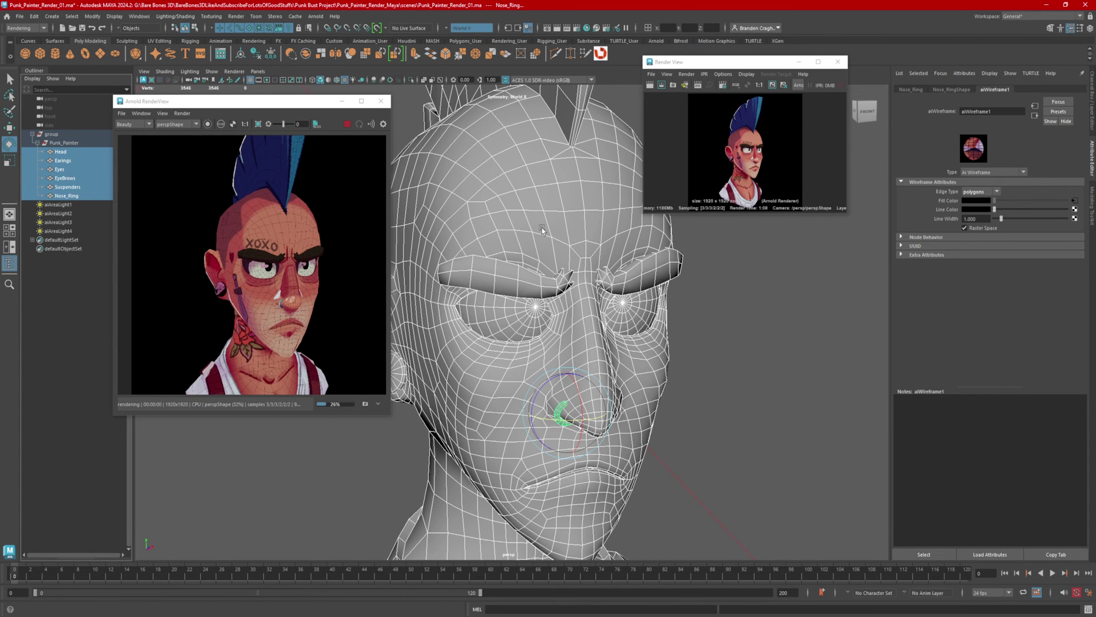
pyautogui.keyDown('alt'); pyautogui.moveTo(542, 230); pyautogui.dragTo(508, 260); pyautogui.keyUp('alt')
pyautogui.click(346, 125)
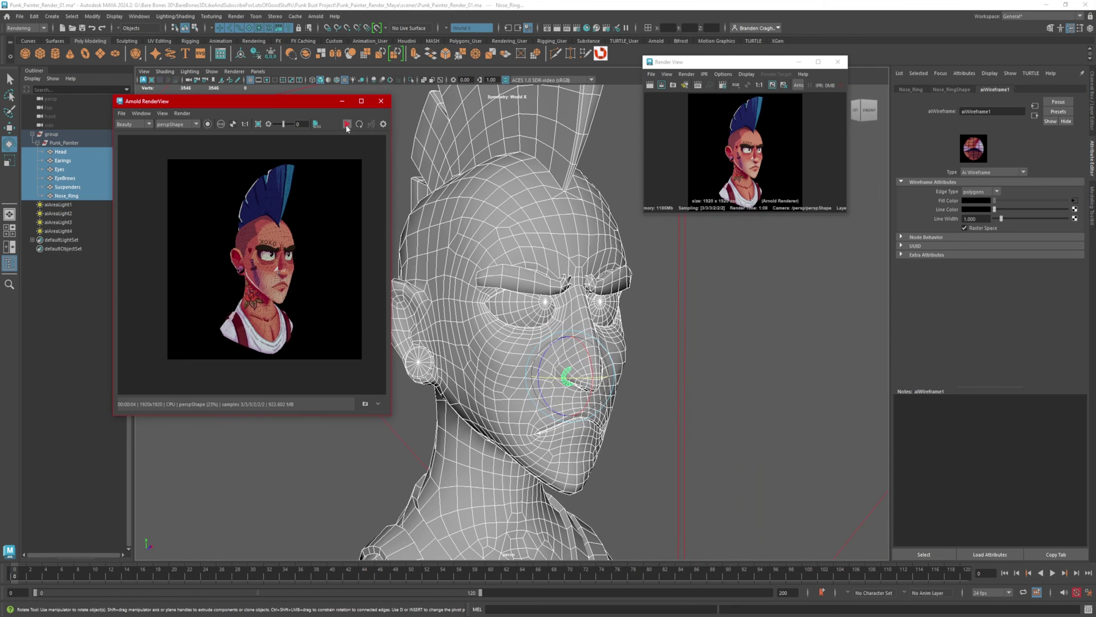
# Render the textured wireframe view of the bust with Render Sequence and bring up the project's images folder
pyautogui.click(686, 73)
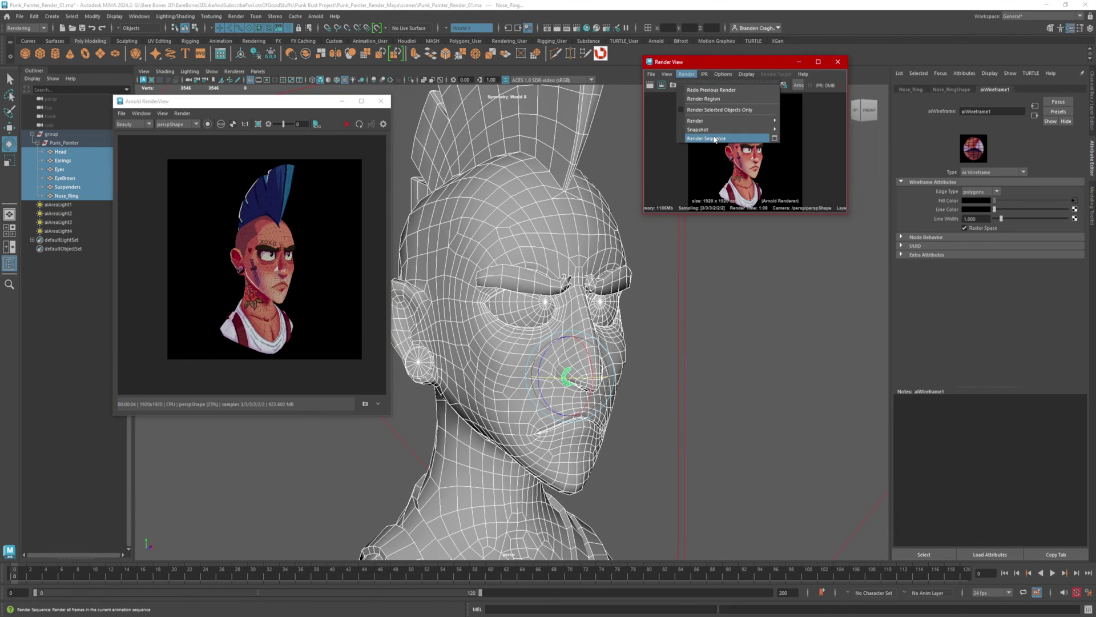
pyautogui.click(717, 139)
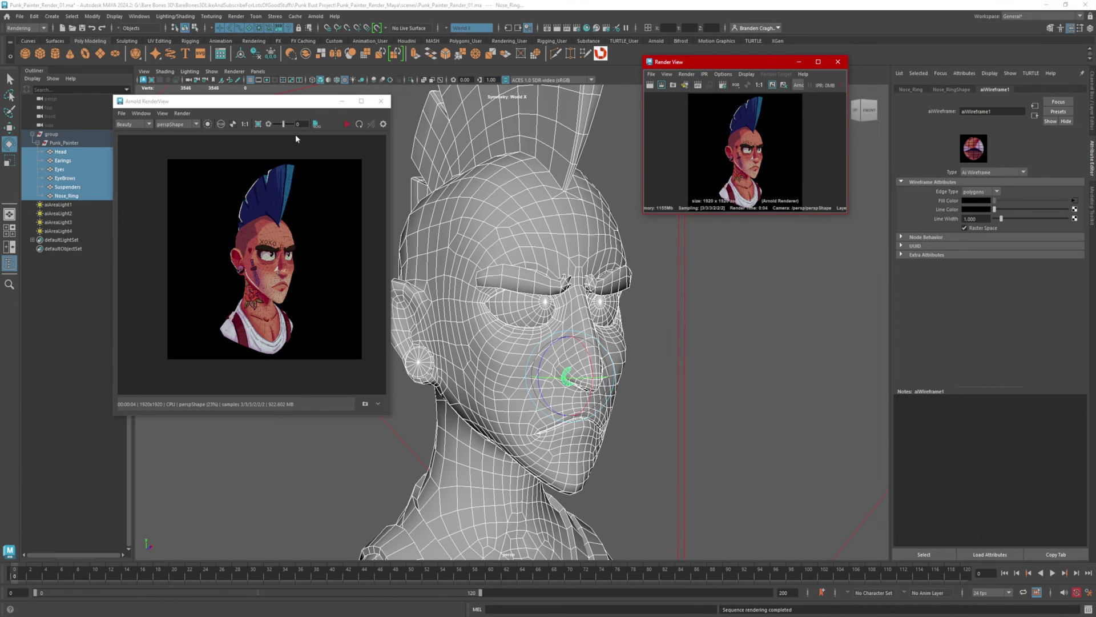
pyautogui.hotkey('alt', 'Tab')
# Rename the new render Punk Painter_1.tif as Punk Painter_05.tif and open it to check the wireframe image
pyautogui.click(298, 198)
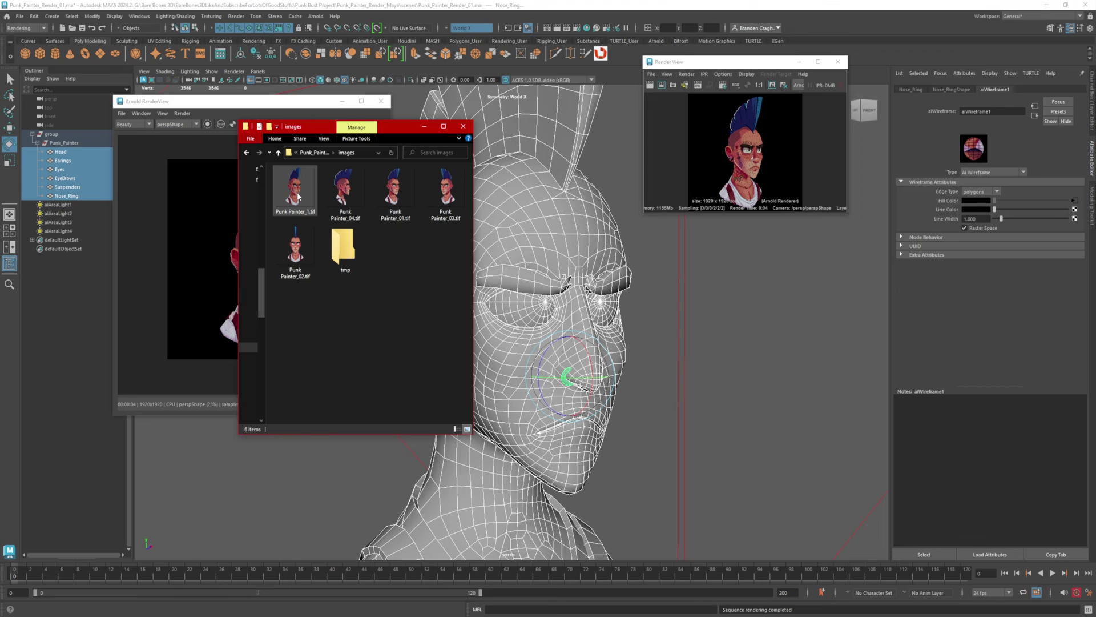
pyautogui.rightClick(298, 197)
pyautogui.click(241, 448)
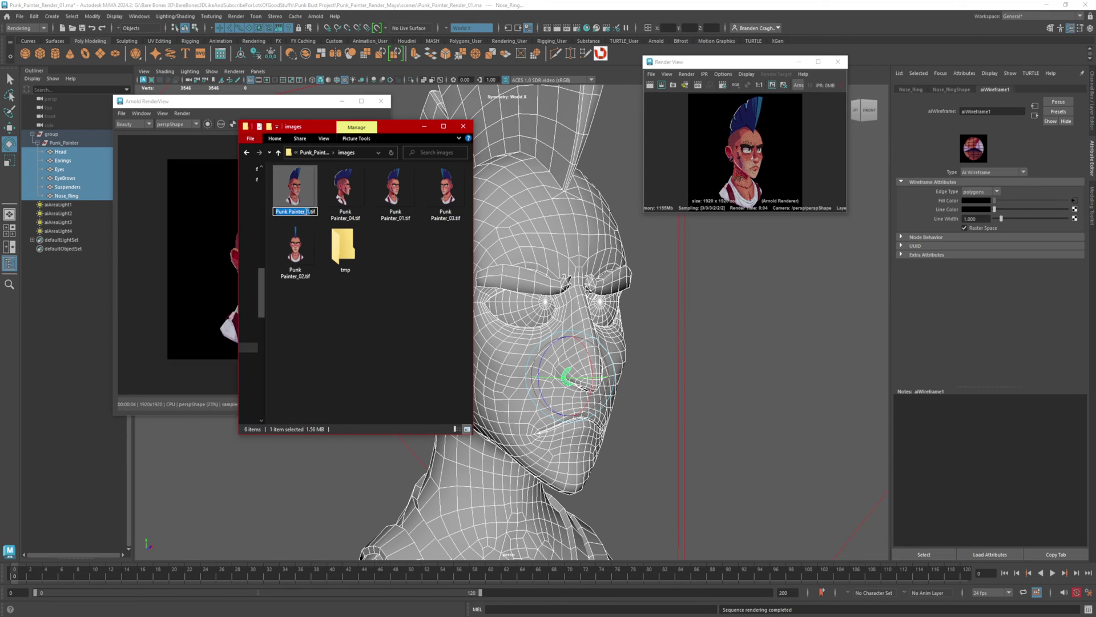
pyautogui.click(310, 212)
pyautogui.press('BackSpace')
pyautogui.write('05')
pyautogui.press('Return')
pyautogui.press('Return')
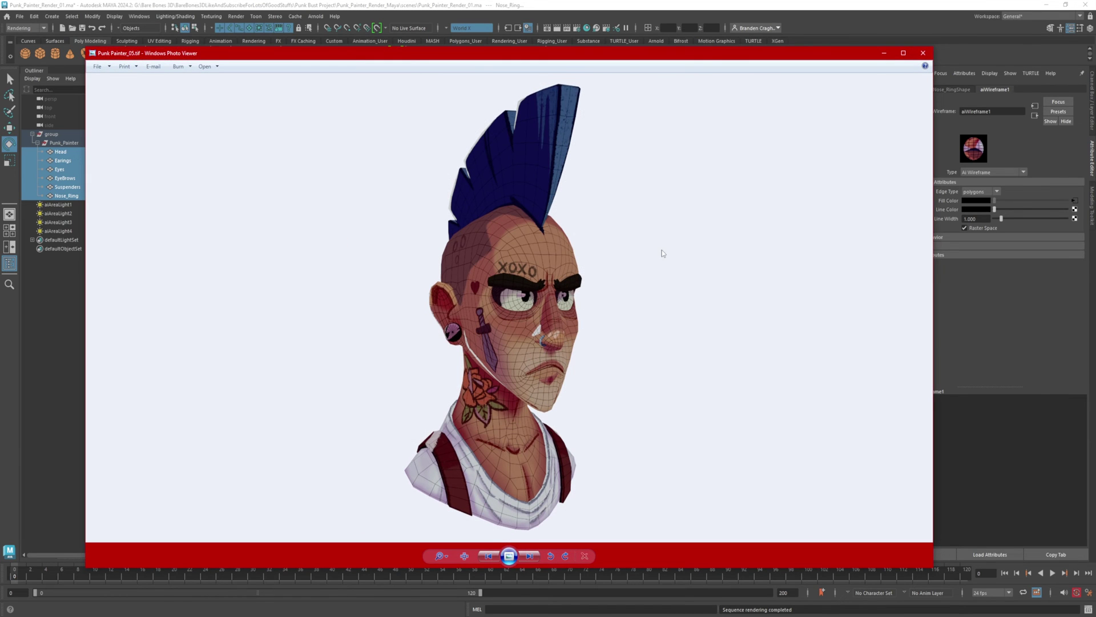
pyautogui.click(923, 52)
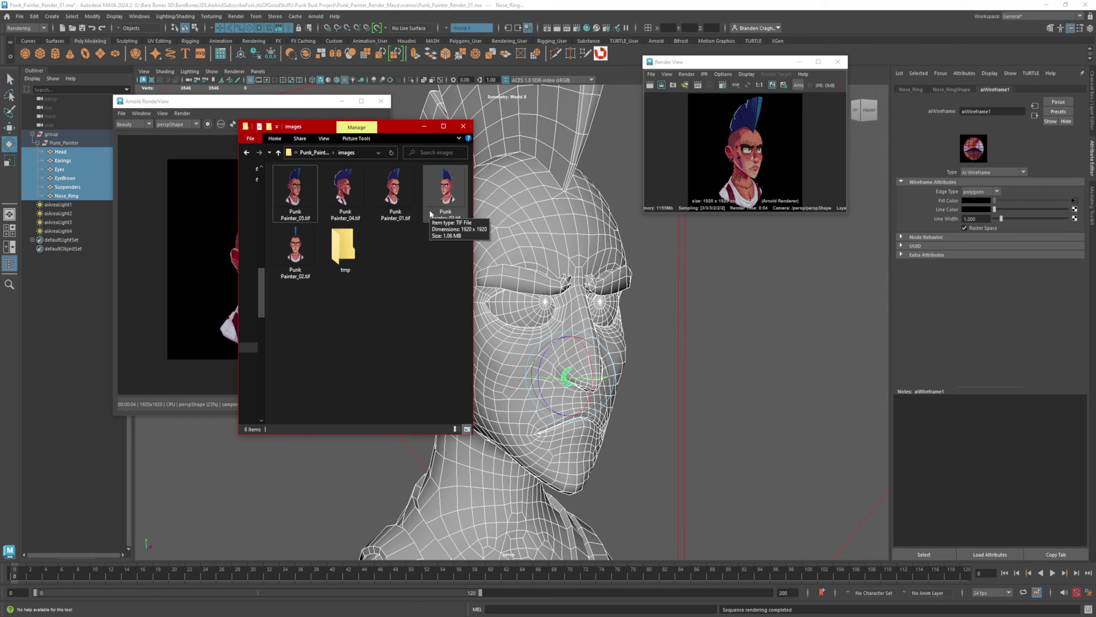
# Switch the viewport renderer to Arnold and clear the selection to view the textured bust
pyautogui.click(994, 172)
pyautogui.click(993, 182)
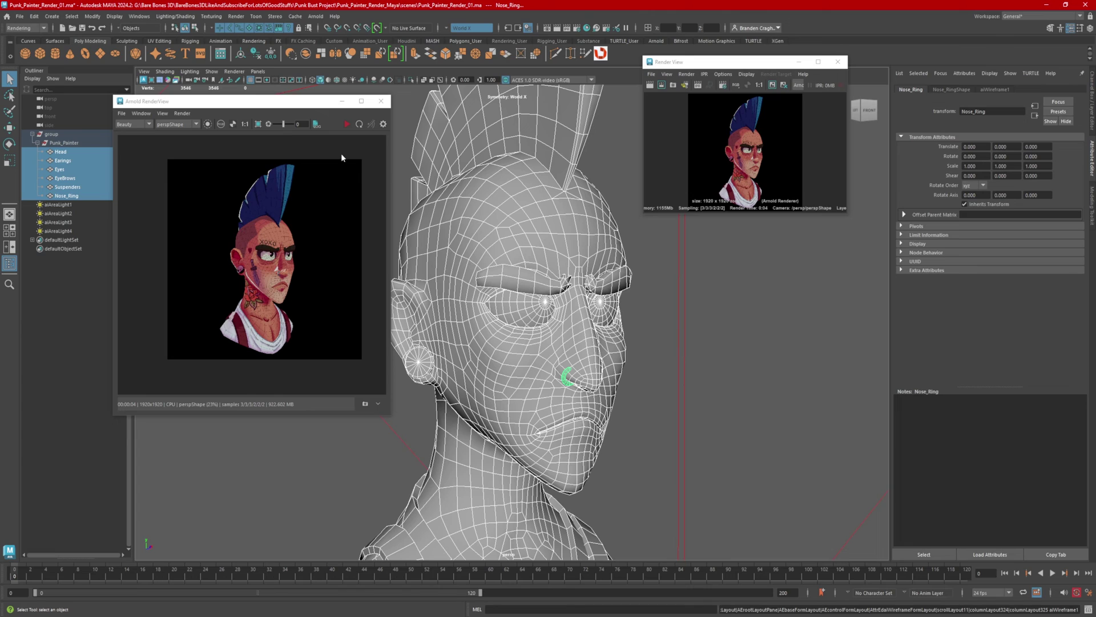
pyautogui.click(234, 72)
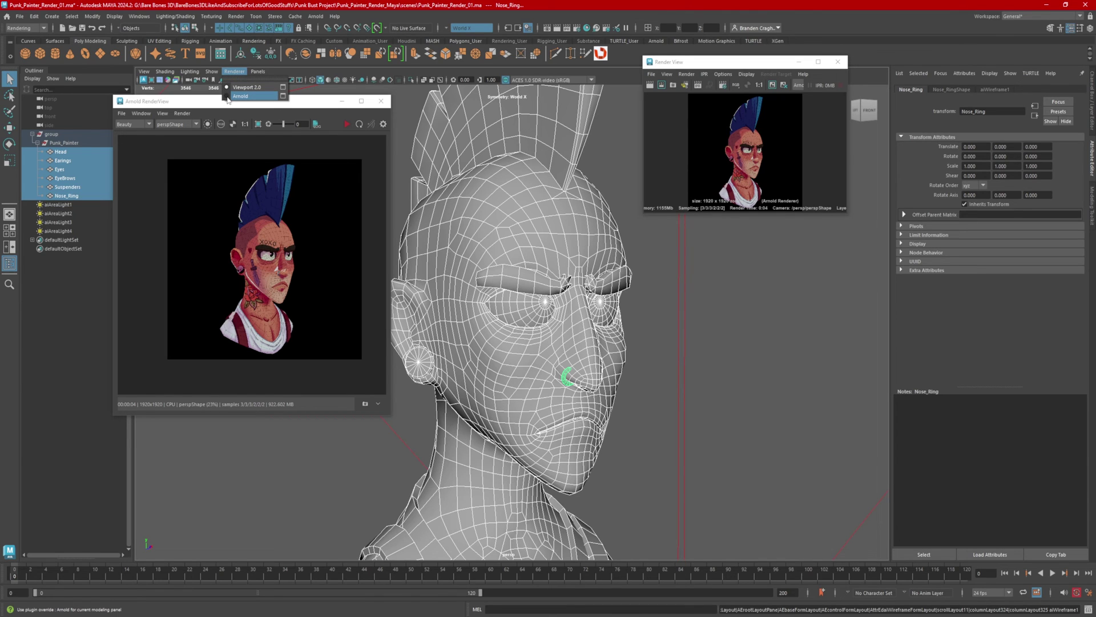
pyautogui.click(240, 95)
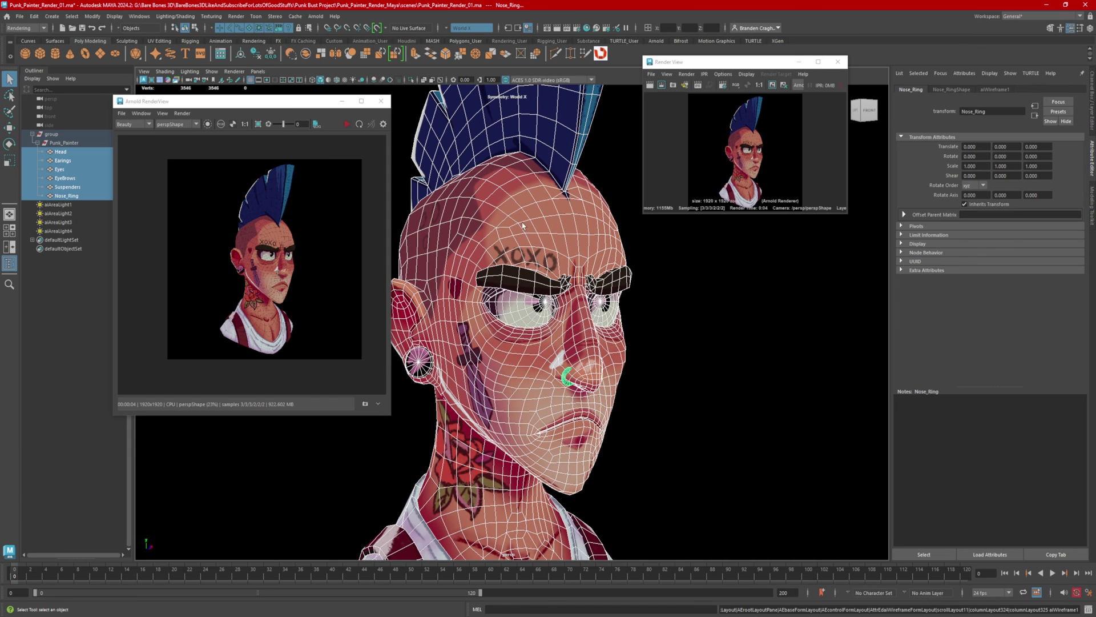
pyautogui.click(654, 324)
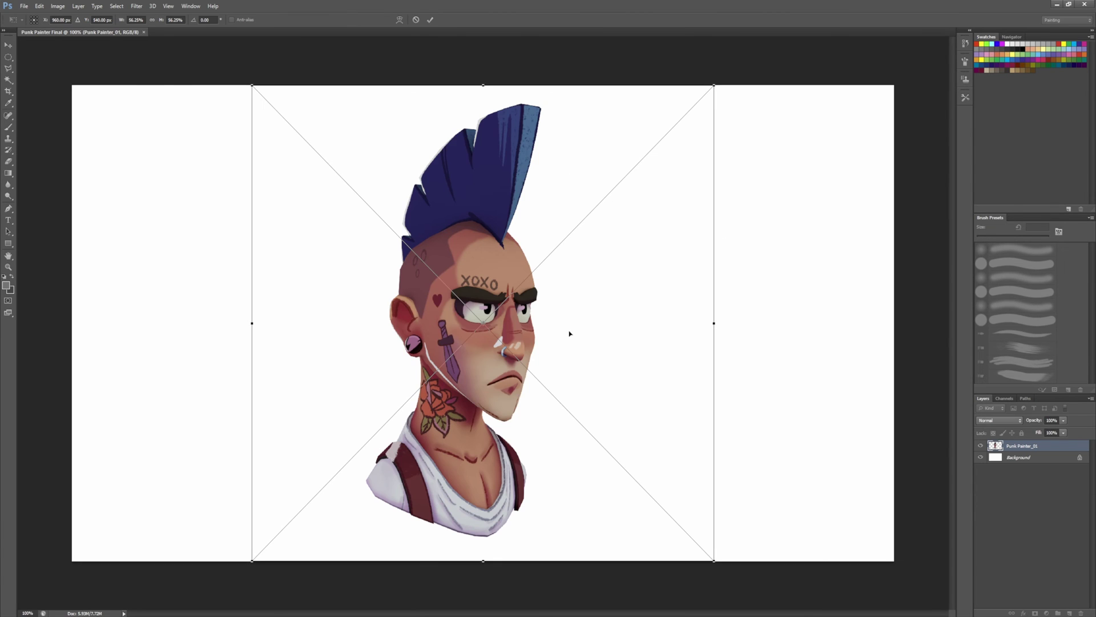
# In Photoshop, place the renders Punk Painter_01 to Punk Painter_05 as layers and add an empty layer between them and the background
pyautogui.press('Return')
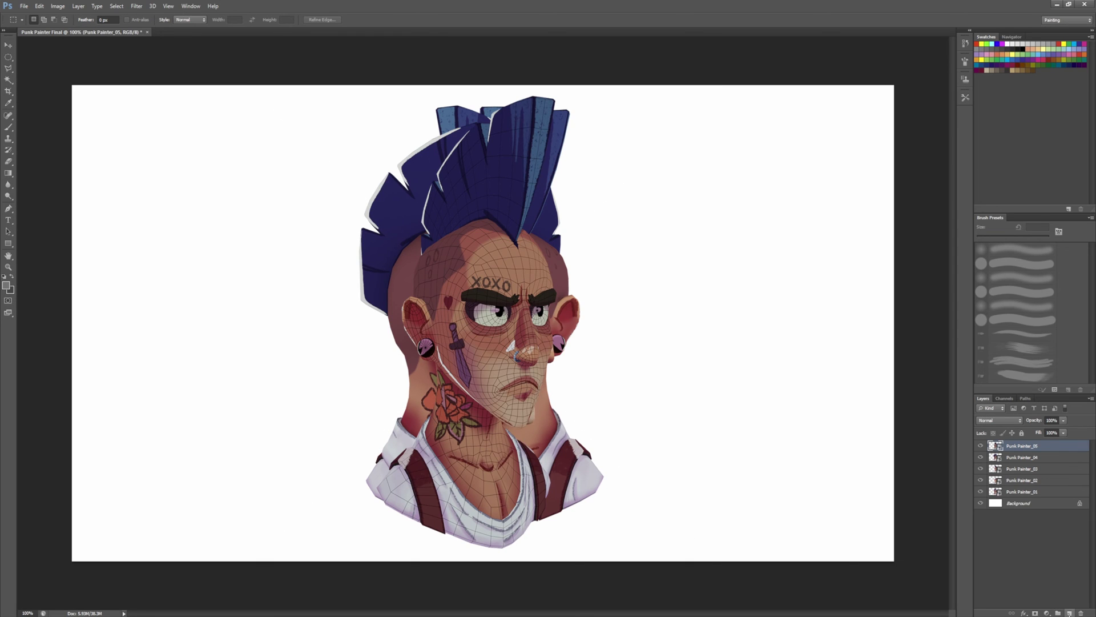
pyautogui.click(1070, 613)
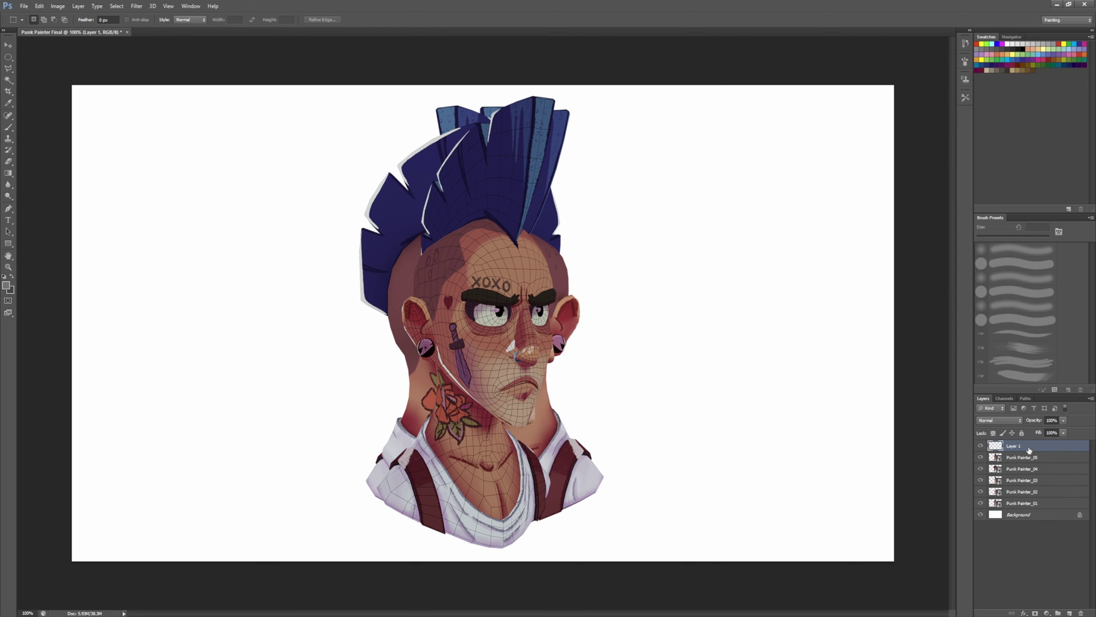
pyautogui.moveTo(1029, 450); pyautogui.dragTo(1022, 509)
# Choose a lighter grey foreground color and fill the new layer with a vertical grey gradient that darkens downward
pyautogui.press('i')
pyautogui.click(6, 285)
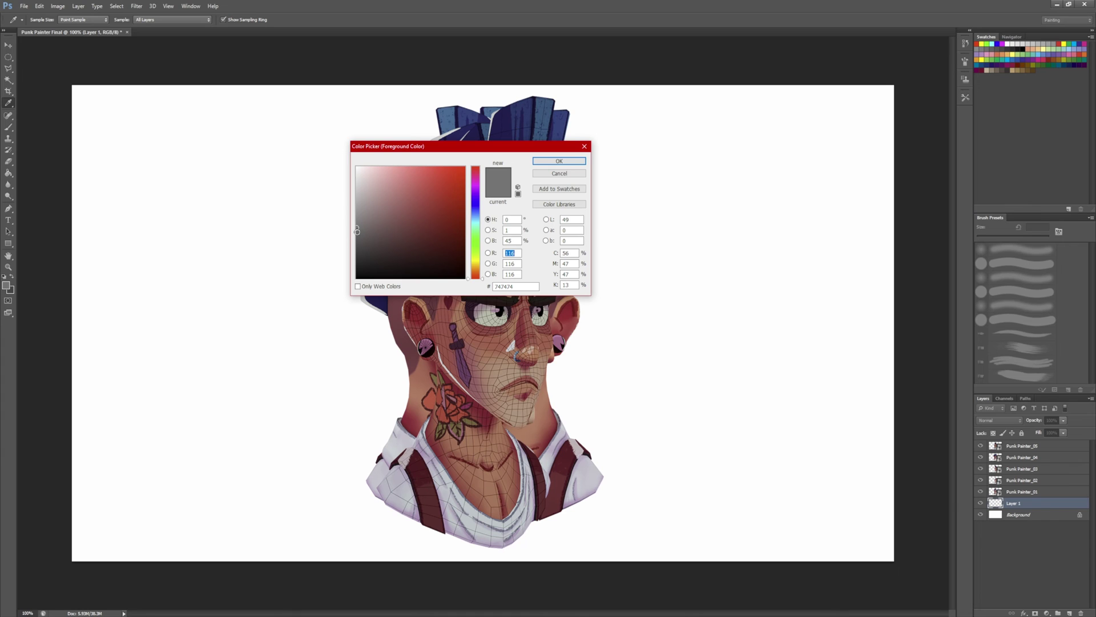
pyautogui.click(355, 225)
pyautogui.click(559, 163)
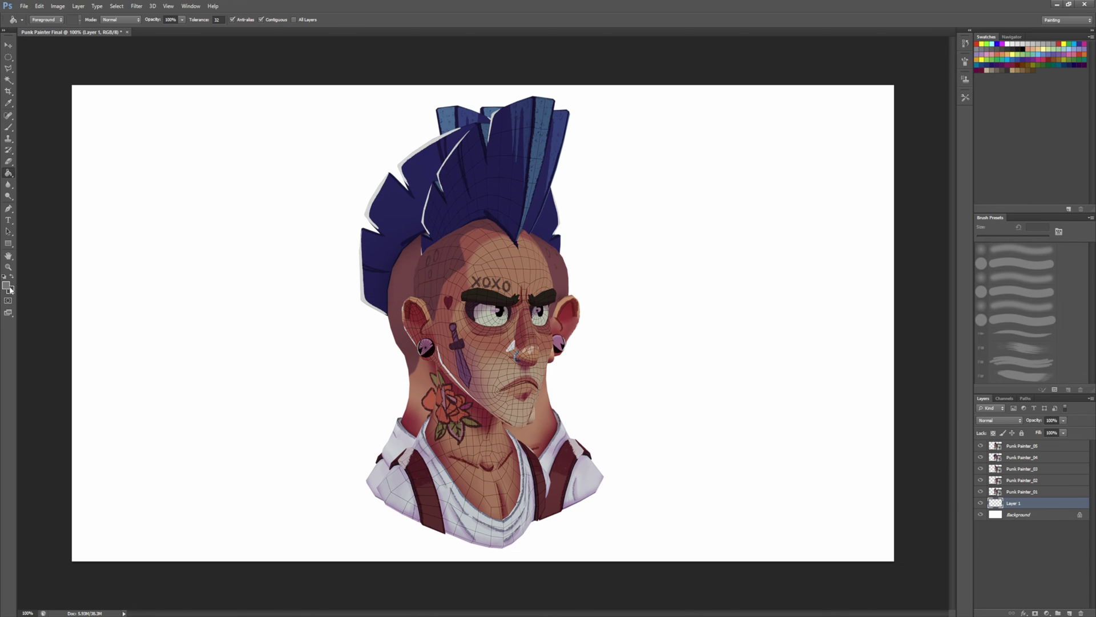
pyautogui.rightClick(8, 172)
pyautogui.click(40, 172)
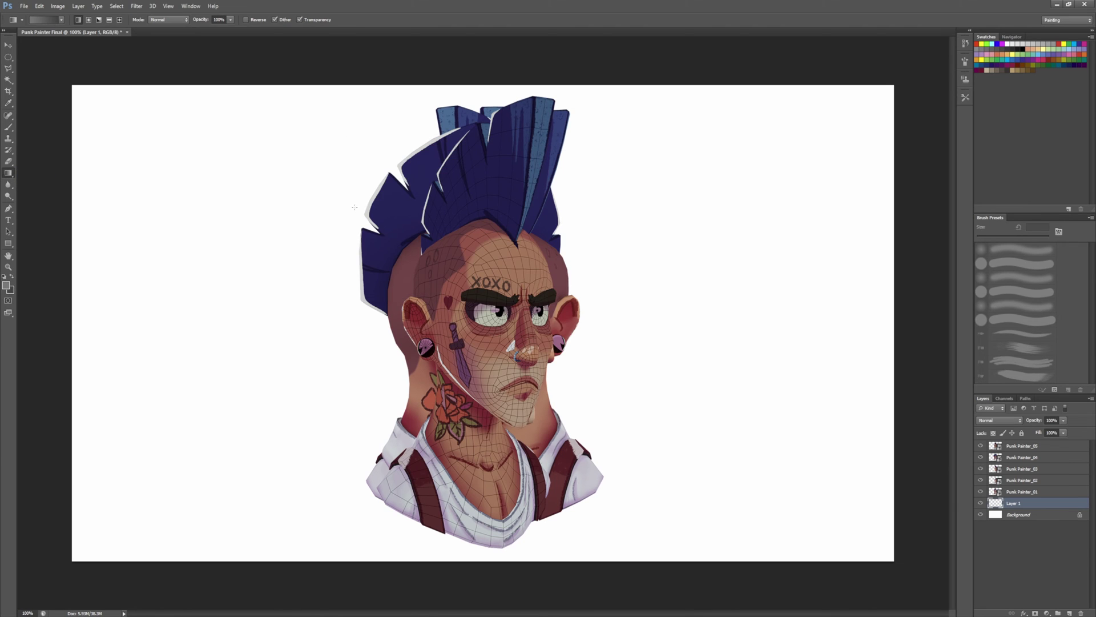
pyautogui.moveTo(459, 73); pyautogui.dragTo(451, 289)
# Move the Punk Painter_01 bust to the left side of the canvas and the wireframe bust to the right side
pyautogui.hotkey('alt', ']')
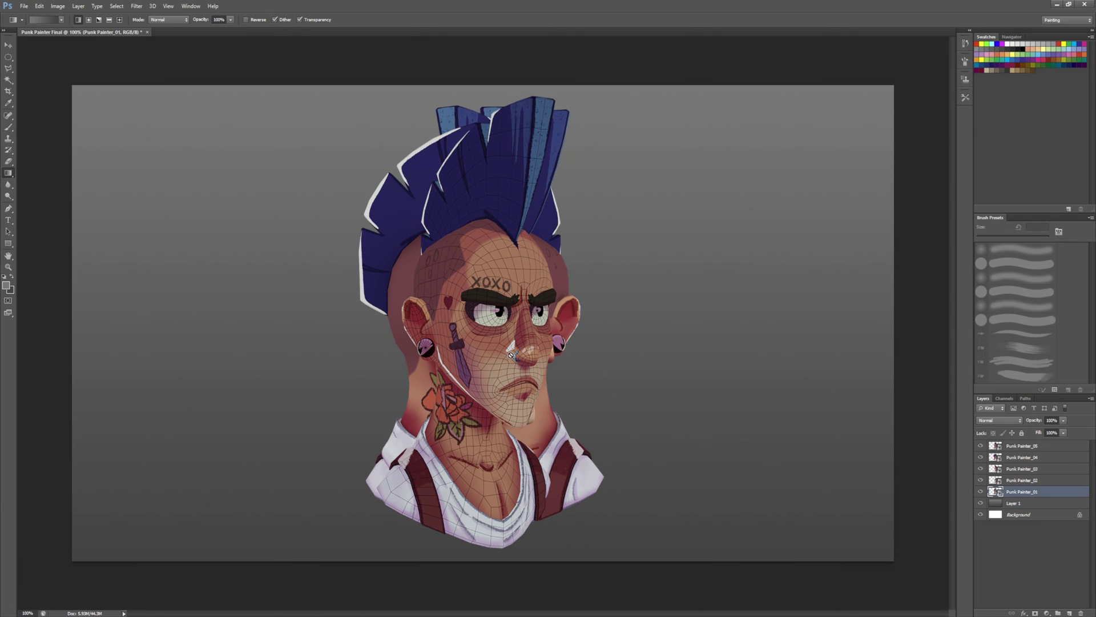
pyautogui.press('v')
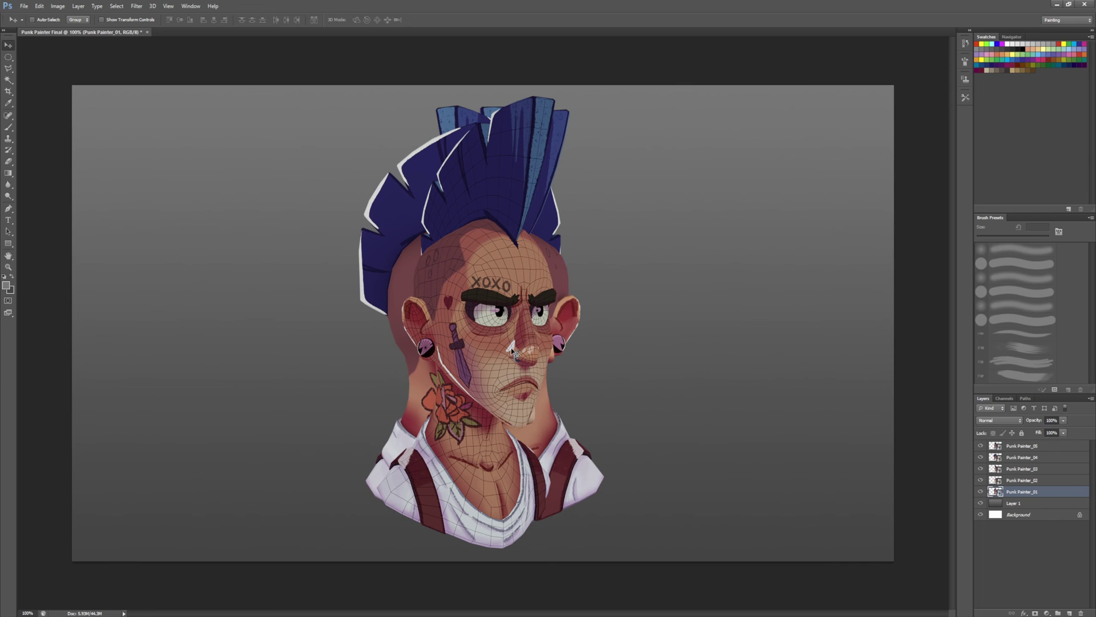
pyautogui.moveTo(512, 349); pyautogui.dragTo(243, 350)
pyautogui.keyDown('ctrl'); pyautogui.moveTo(480, 358); pyautogui.dragTo(747, 356); pyautogui.keyUp('ctrl')
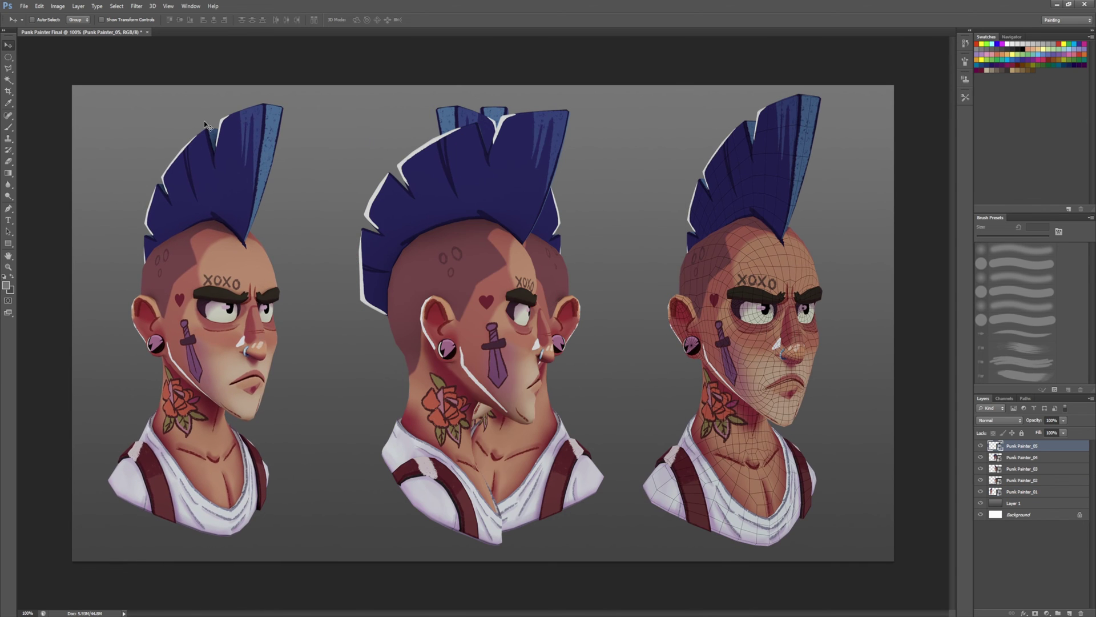
# Widen the canvas to 200 percent of its current width
pyautogui.click(58, 6)
pyautogui.click(68, 89)
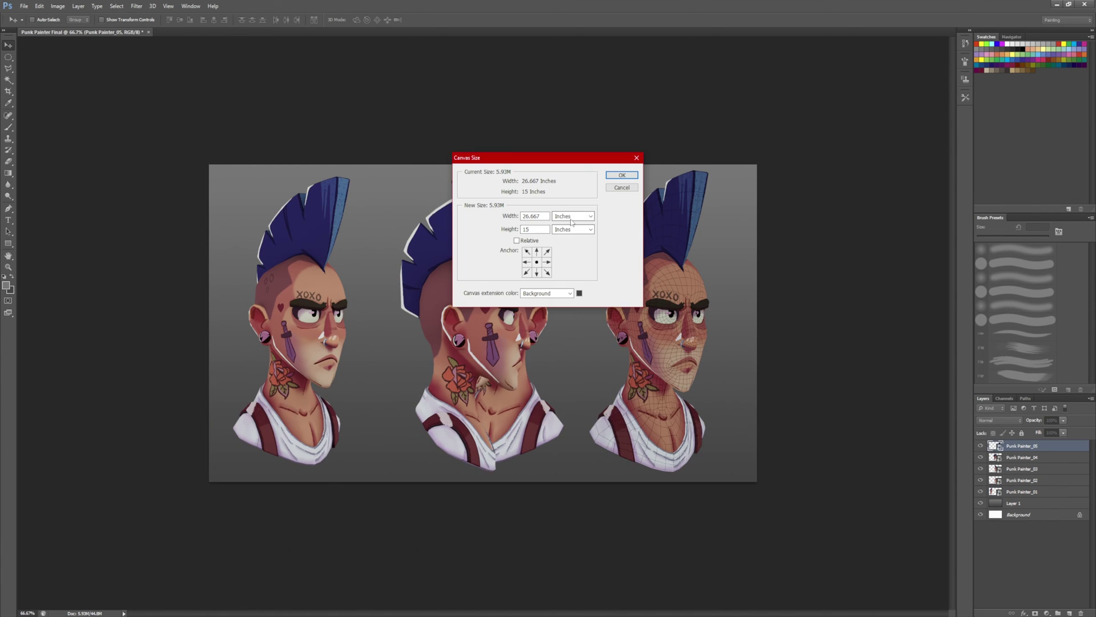
pyautogui.click(572, 218)
pyautogui.click(565, 225)
pyautogui.write('200')
pyautogui.press('Return')
pyautogui.keyDown('ctrl'); pyautogui.moveTo(638, 304); pyautogui.dragTo(557, 321); pyautogui.keyUp('ctrl')
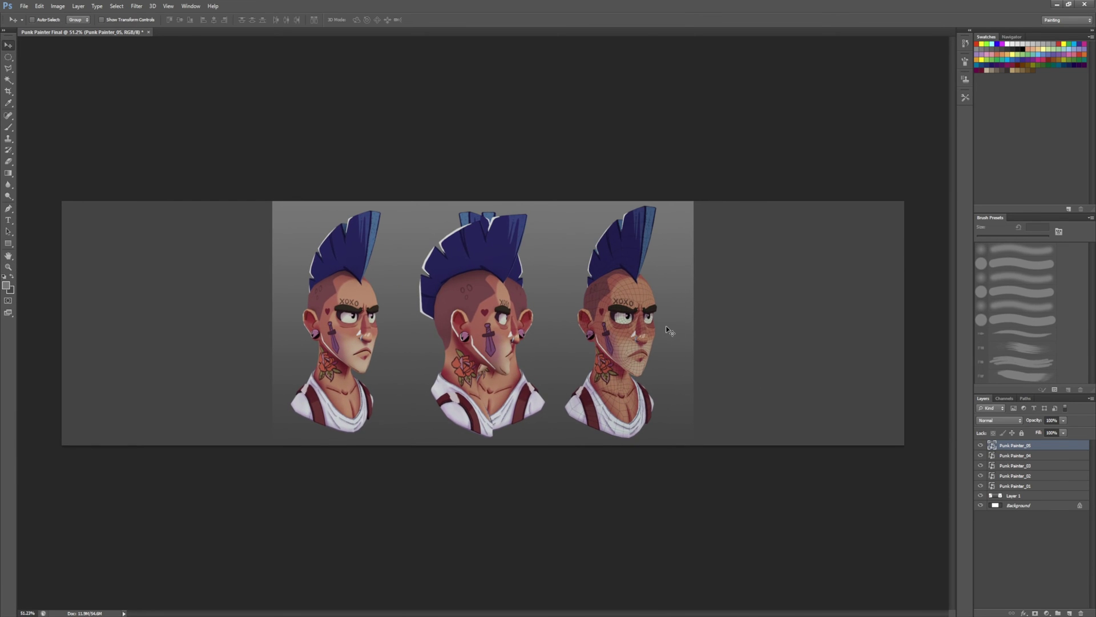
# Redraw the vertical grey gradient on Layer 1 so it covers the whole widened canvas
pyautogui.click(1014, 496)
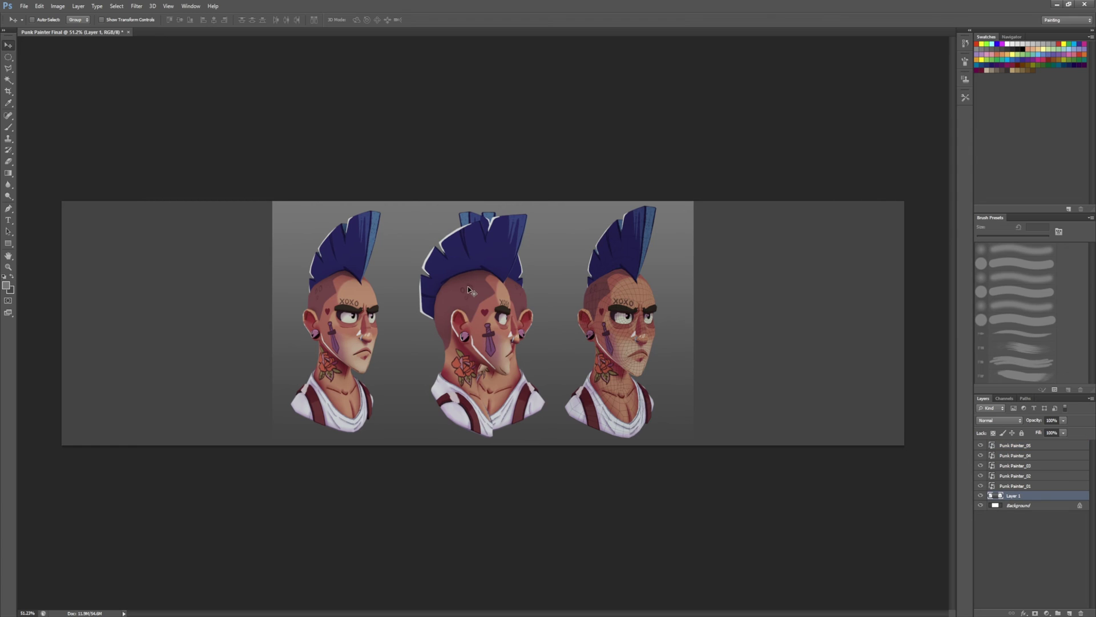
pyautogui.click(8, 173)
pyautogui.moveTo(473, 194); pyautogui.dragTo(469, 427)
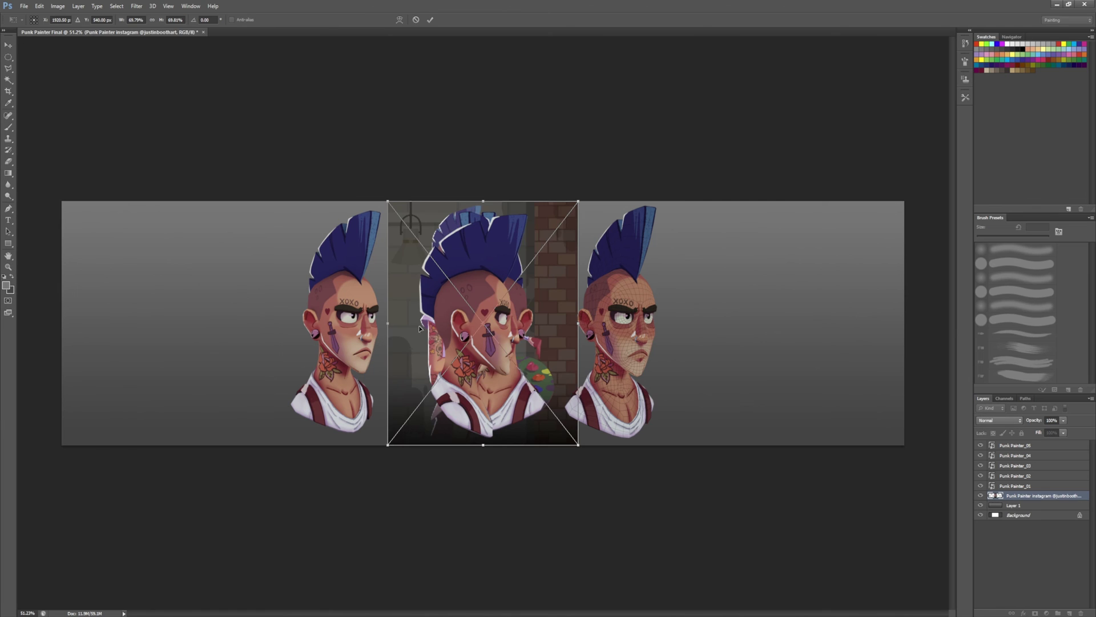
# Scale down the placed painter concept illustration and position it at the far left of the canvas
pyautogui.moveTo(496, 354); pyautogui.dragTo(187, 358)
pyautogui.keyDown('shift'); pyautogui.moveTo(270, 206); pyautogui.dragTo(212, 261); pyautogui.keyUp('shift')
pyautogui.moveTo(190, 342)
pyautogui.mouseDown()
pyautogui.moveTo(181, 295)
pyautogui.moveTo(175, 304)
pyautogui.mouseUp()
pyautogui.press('Return')
# Arrange the busts in a row beside the illustration: wireframe, three-quarter, front, opposite three-quarter and profile
pyautogui.keyDown('ctrl'); pyautogui.moveTo(631, 324); pyautogui.dragTo(282, 323); pyautogui.keyUp('ctrl')
pyautogui.keyDown('ctrl'); pyautogui.moveTo(474, 312); pyautogui.dragTo(660, 311); pyautogui.keyUp('ctrl')
pyautogui.keyDown('ctrl'); pyautogui.moveTo(419, 314); pyautogui.dragTo(491, 309); pyautogui.keyUp('ctrl')
pyautogui.keyDown('ctrl'); pyautogui.moveTo(367, 317); pyautogui.dragTo(407, 314); pyautogui.keyUp('ctrl')
pyautogui.keyDown('ctrl'); pyautogui.moveTo(517, 324); pyautogui.dragTo(736, 322); pyautogui.keyUp('ctrl')
pyautogui.keyDown('ctrl'); pyautogui.moveTo(656, 319); pyautogui.dragTo(485, 327); pyautogui.keyUp('ctrl')
pyautogui.keyDown('ctrl'); pyautogui.moveTo(719, 314); pyautogui.dragTo(627, 321); pyautogui.keyUp('ctrl')
pyautogui.keyDown('ctrl'); pyautogui.moveTo(491, 327); pyautogui.dragTo(496, 323); pyautogui.keyUp('ctrl')
pyautogui.moveTo(653, 322)
pyautogui.keyDown('ctrl'); pyautogui.mouseDown()
pyautogui.moveTo(640, 327)
pyautogui.moveTo(868, 347)
pyautogui.mouseUp(); pyautogui.keyUp('ctrl')
pyautogui.keyDown('ctrl'); pyautogui.moveTo(782, 332); pyautogui.dragTo(603, 336); pyautogui.keyUp('ctrl')
pyautogui.keyDown('ctrl'); pyautogui.moveTo(854, 316); pyautogui.dragTo(816, 316); pyautogui.keyUp('ctrl')
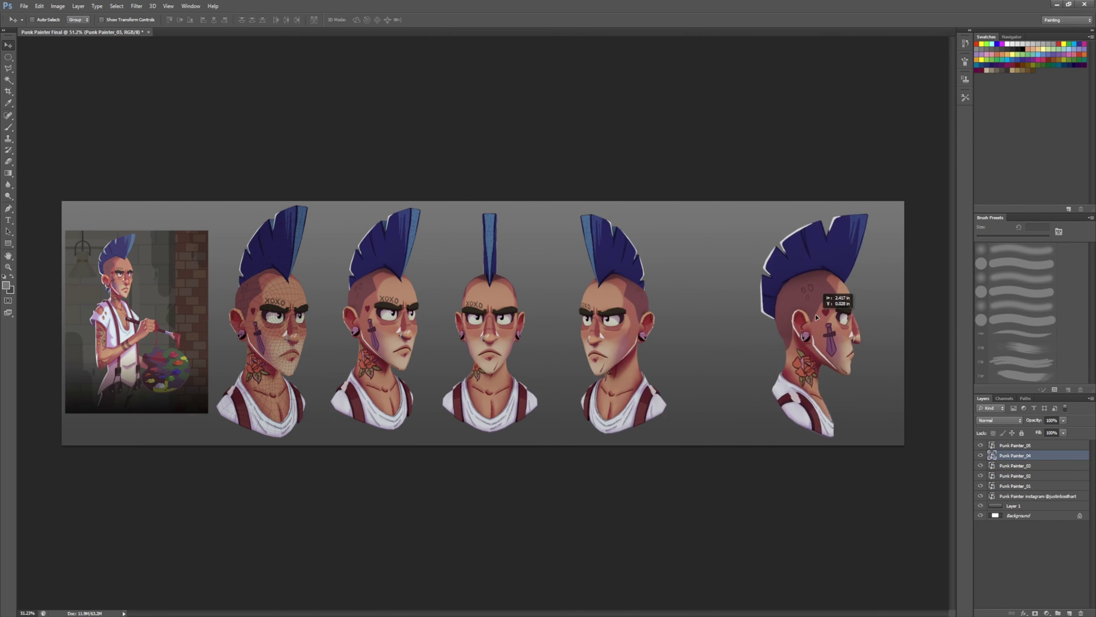
# Spread the five busts more evenly across the canvas by shifting each one slightly
pyautogui.keyDown('ctrl'); pyautogui.moveTo(615, 319); pyautogui.dragTo(679, 318); pyautogui.keyUp('ctrl')
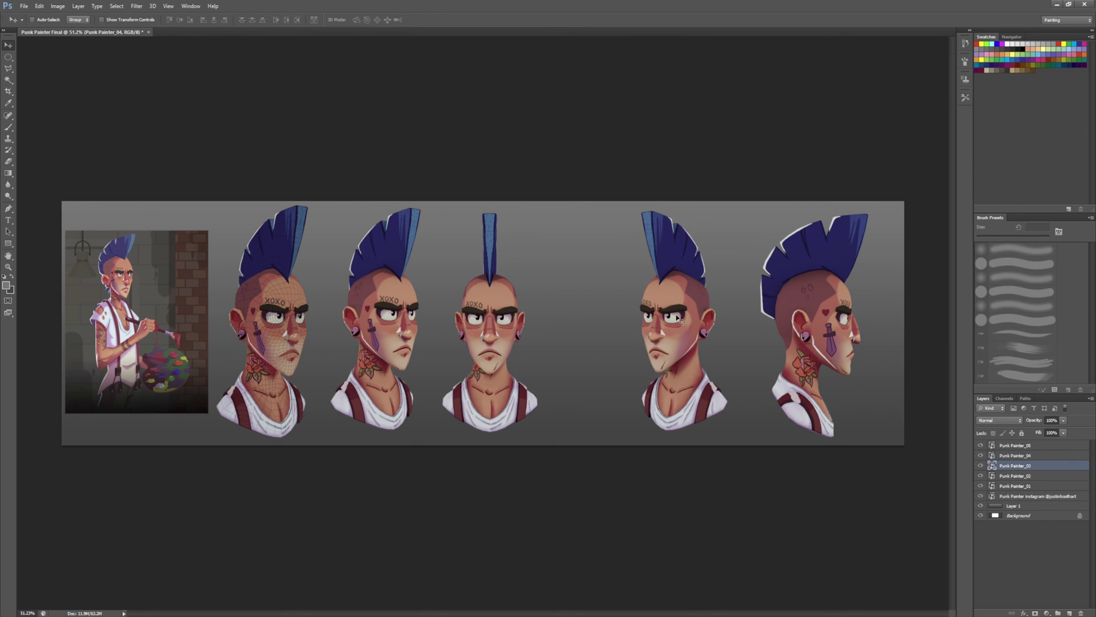
pyautogui.keyDown('ctrl'); pyautogui.moveTo(497, 315); pyautogui.dragTo(545, 313); pyautogui.keyUp('ctrl')
pyautogui.keyDown('ctrl'); pyautogui.moveTo(405, 317); pyautogui.dragTo(417, 317); pyautogui.keyUp('ctrl')
pyautogui.keyDown('ctrl'); pyautogui.moveTo(811, 326); pyautogui.dragTo(817, 326); pyautogui.keyUp('ctrl')
pyautogui.keyDown('ctrl'); pyautogui.moveTo(682, 321); pyautogui.dragTo(686, 321); pyautogui.keyUp('ctrl')
pyautogui.keyDown('ctrl'); pyautogui.moveTo(543, 321); pyautogui.dragTo(555, 319); pyautogui.keyUp('ctrl')
pyautogui.keyDown('ctrl'); pyautogui.click(290, 324); pyautogui.keyUp('ctrl')
pyautogui.keyDown('ctrl'); pyautogui.moveTo(290, 327); pyautogui.dragTo(296, 328); pyautogui.keyUp('ctrl')
# Scale the wireframe bust to match the plain three-quarter bust and put it back beside the illustration
pyautogui.hotkey('ctrl', 't')
pyautogui.keyDown('shift'); pyautogui.moveTo(394, 201); pyautogui.dragTo(379, 216); pyautogui.keyUp('shift')
pyautogui.moveTo(305, 306); pyautogui.dragTo(429, 293)
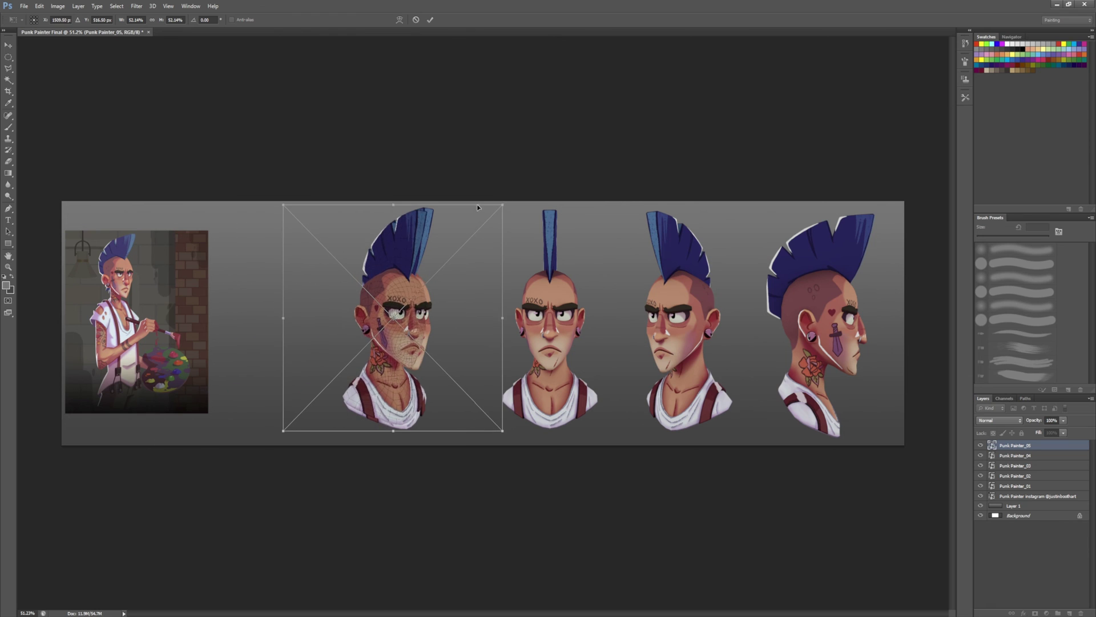
pyautogui.keyDown('shift'); pyautogui.moveTo(505, 204); pyautogui.dragTo(508, 200); pyautogui.keyUp('shift')
pyautogui.moveTo(476, 262); pyautogui.dragTo(350, 264)
pyautogui.press('Return')
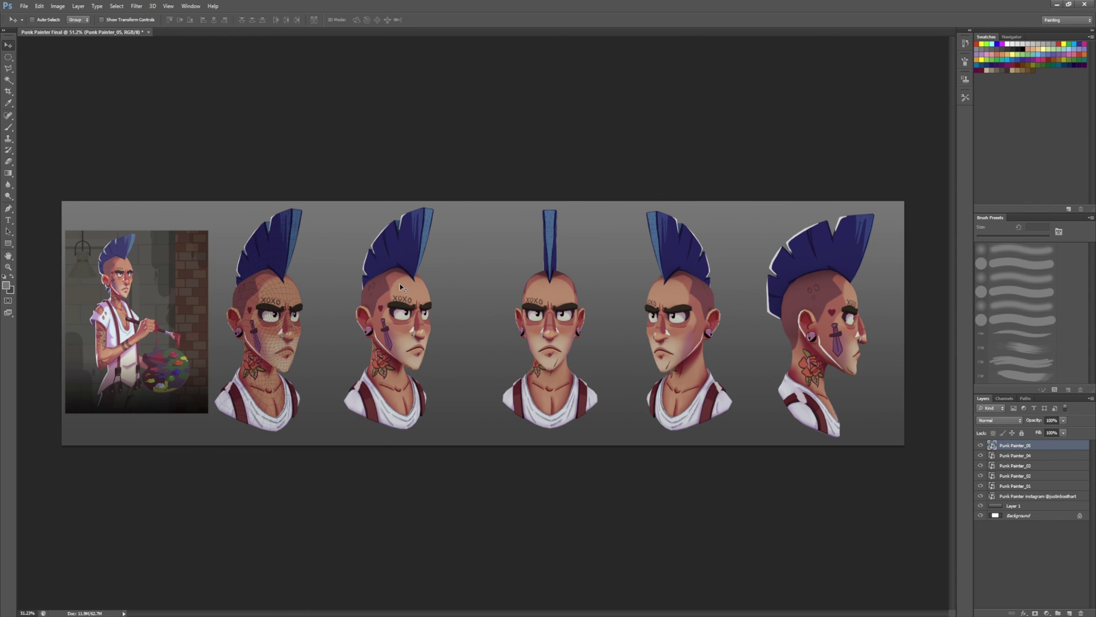
# Move the front-view bust close to the three-quarter bust and enlarge it slightly
pyautogui.moveTo(404, 310); pyautogui.dragTo(400, 308)
pyautogui.moveTo(553, 324)
pyautogui.keyDown('ctrl'); pyautogui.mouseDown()
pyautogui.moveTo(408, 328)
pyautogui.moveTo(470, 330)
pyautogui.mouseUp(); pyautogui.keyUp('ctrl')
pyautogui.hotkey('ctrl', 't')
pyautogui.keyDown('shift'); pyautogui.moveTo(582, 200); pyautogui.dragTo(586, 198); pyautogui.keyUp('shift')
pyautogui.press('Return')
# Close the gaps between the front, opposite three-quarter and profile busts and crop off the empty canvas beyond the profile
pyautogui.keyDown('ctrl'); pyautogui.moveTo(484, 317); pyautogui.dragTo(489, 318); pyautogui.keyUp('ctrl')
pyautogui.keyDown('ctrl'); pyautogui.moveTo(683, 314); pyautogui.dragTo(589, 312); pyautogui.keyUp('ctrl')
pyautogui.keyDown('ctrl'); pyautogui.moveTo(483, 314); pyautogui.dragTo(496, 312); pyautogui.keyUp('ctrl')
pyautogui.moveTo(833, 301)
pyautogui.keyDown('ctrl'); pyautogui.mouseDown()
pyautogui.moveTo(707, 301)
pyautogui.moveTo(719, 301)
pyautogui.mouseUp(); pyautogui.keyUp('ctrl')
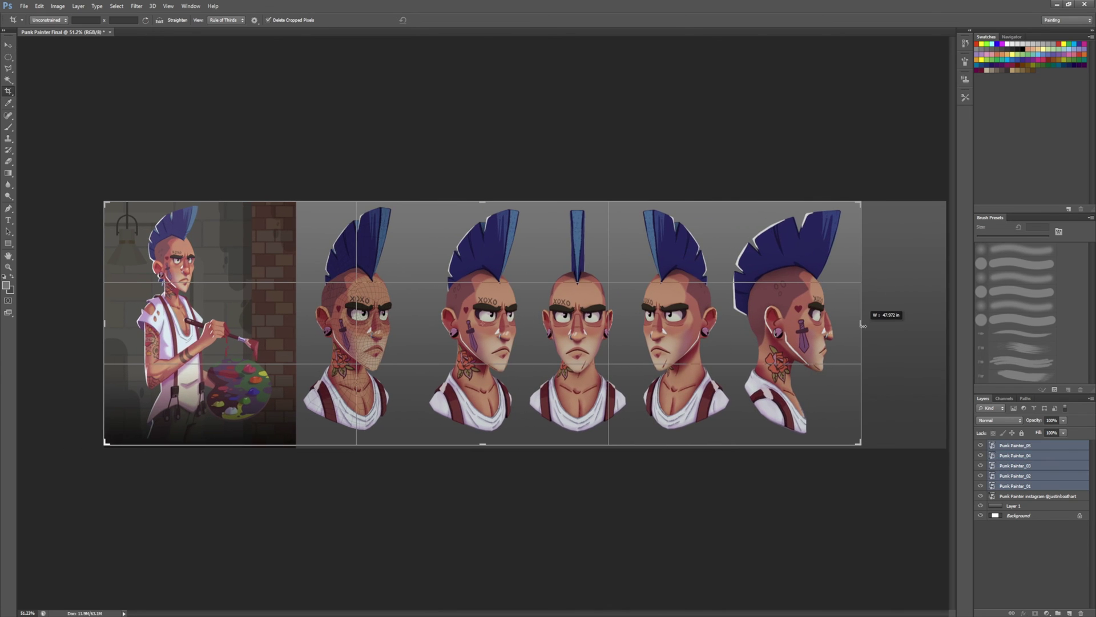
pyautogui.moveTo(871, 312); pyautogui.dragTo(862, 337)
pyautogui.press('Return')
# Duplicate the concept illustration layer and hide the original
pyautogui.click(1031, 496)
pyautogui.rightClick(1028, 496)
pyautogui.click(979, 197)
pyautogui.press('Return')
pyautogui.click(980, 506)
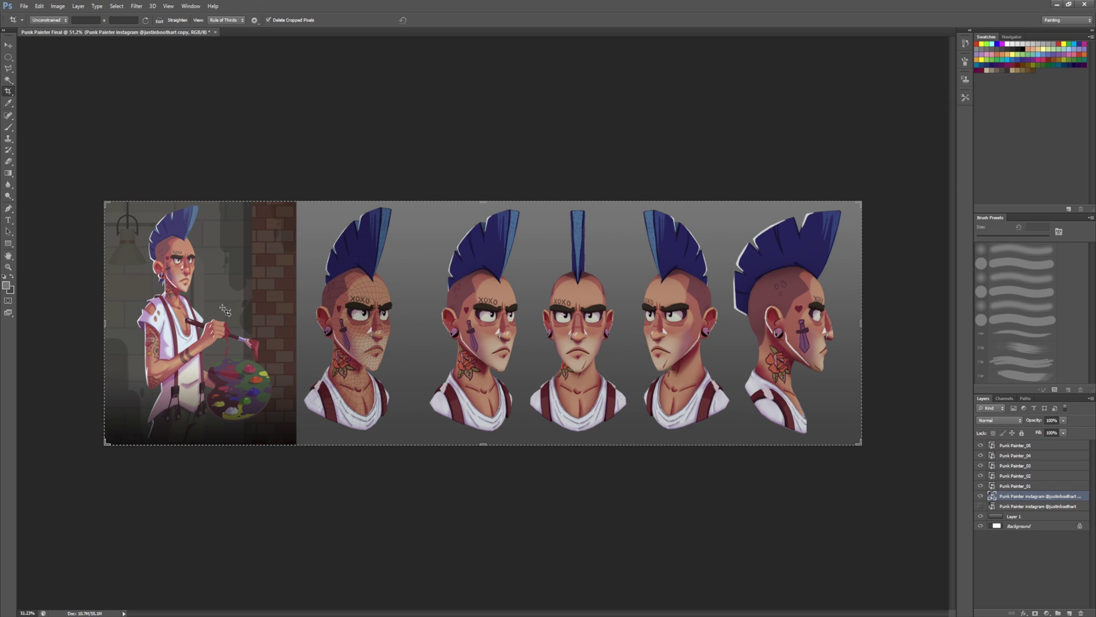
# Shrink the illustration copy to about half size and place it in the canvas's upper-left corner
pyautogui.click(8, 45)
pyautogui.hotkey('ctrl', 't')
pyautogui.keyDown('shift'); pyautogui.moveTo(297, 447); pyautogui.dragTo(168, 348); pyautogui.keyUp('shift')
pyautogui.press('Return')
pyautogui.moveTo(165, 268); pyautogui.dragTo(169, 272)
# Shift all five bust layers left toward the illustration and crop the spare canvas on the right
pyautogui.click(1028, 445)
pyautogui.keyDown('shift'); pyautogui.click(1028, 486); pyautogui.keyUp('shift')
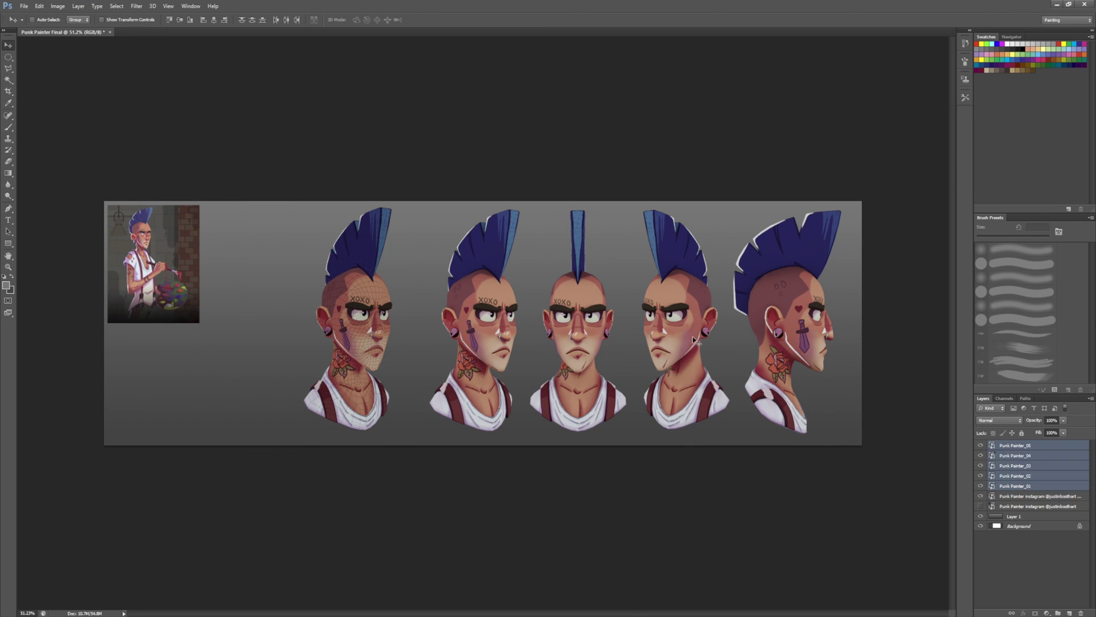
pyautogui.keyDown('shift'); pyautogui.moveTo(692, 339); pyautogui.dragTo(583, 340); pyautogui.keyUp('shift')
pyautogui.press('c')
pyautogui.moveTo(862, 323); pyautogui.dragTo(802, 325)
pyautogui.press('Return')
# Add a text box near the canvas's lower-left corner reading "Modeled by Bare Bonse 3D"
pyautogui.click(1028, 446)
pyautogui.click(8, 220)
pyautogui.hotkey('ctrl', '+')
pyautogui.moveTo(85, 449); pyautogui.dragTo(269, 473)
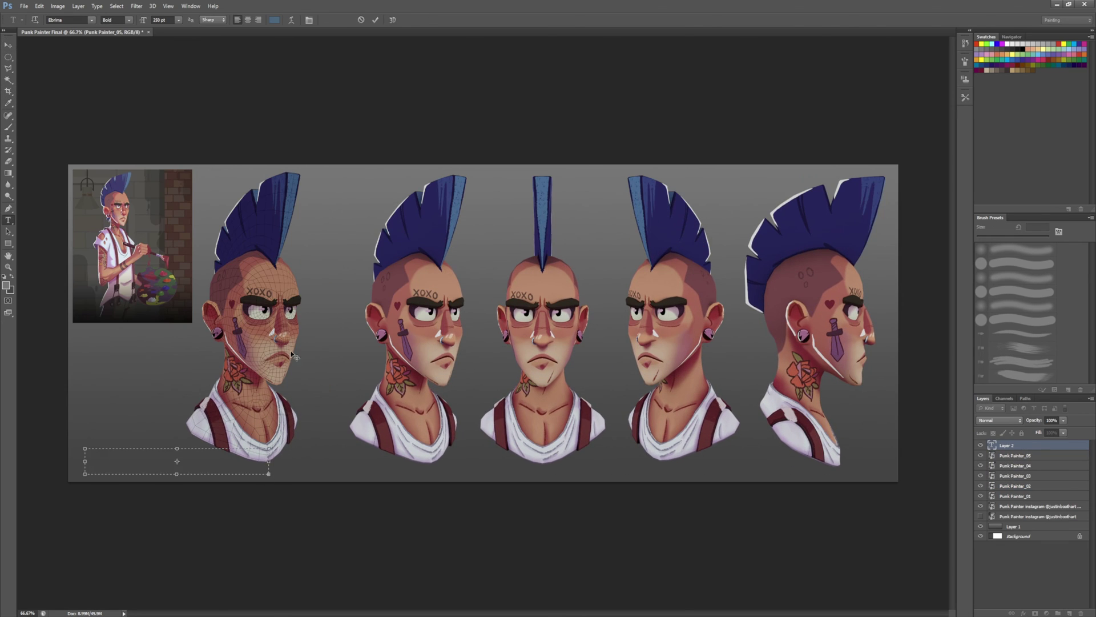
pyautogui.write('Bare Bonse 3D')
pyautogui.press('Home')
pyautogui.write('Modeled by')
# Set the credit text's size to 50 pt and move it to the canvas's lower-right corner
pyautogui.hotkey('ctrl', 'a')
pyautogui.doubleClick(159, 20)
pyautogui.write('50')
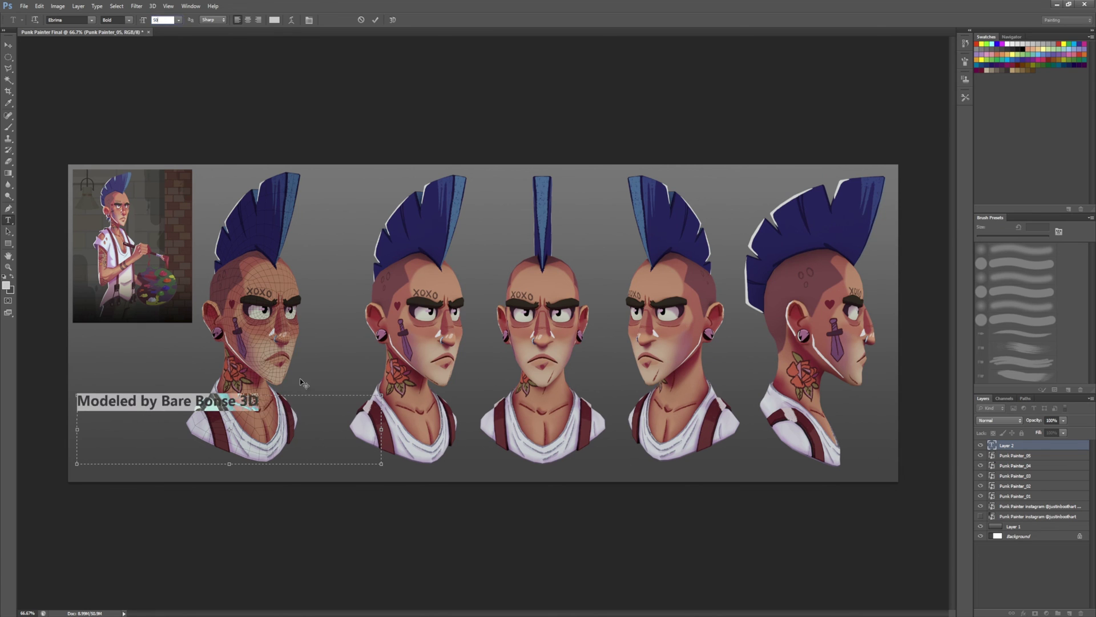
pyautogui.press('Return')
pyautogui.click(8, 46)
pyautogui.moveTo(171, 404); pyautogui.dragTo(855, 475)
# Reduce the credit text's size to 40 pt
pyautogui.click(8, 220)
pyautogui.doubleClick(812, 470)
pyautogui.hotkey('ctrl', 'a')
pyautogui.doubleClick(159, 20)
pyautogui.write('40')
pyautogui.click(8, 45)
# Correct the spelling in the credit text so it reads "Modeled by Bare Bones 3D"
pyautogui.doubleClick(1008, 446)
pyautogui.write('t')
pyautogui.click(1006, 457)
pyautogui.doubleClick(1008, 446)
pyautogui.click(871, 472)
pyautogui.press('BackSpace')
pyautogui.press('BackSpace')
pyautogui.write('es')
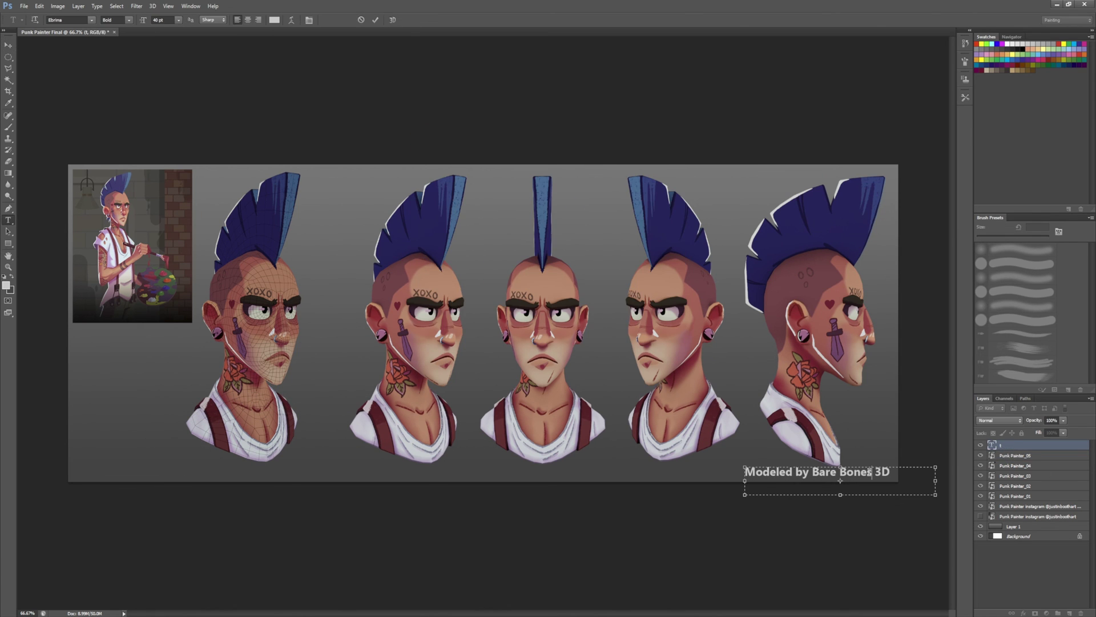
# Duplicate the credit text below the illustration and change the copy to "Concept by" followed by the concept artist's name
pyautogui.rightClick(1028, 446)
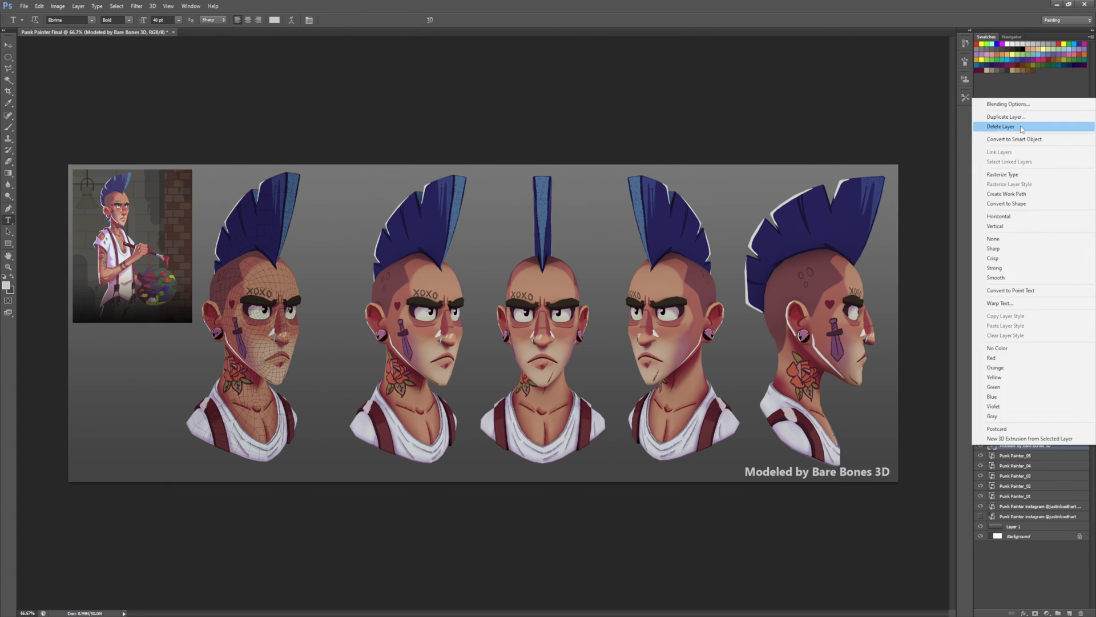
pyautogui.click(1003, 116)
pyautogui.click(8, 45)
pyautogui.moveTo(843, 473); pyautogui.dragTo(171, 353)
pyautogui.click(8, 220)
pyautogui.moveTo(220, 353); pyautogui.dragTo(67, 355)
pyautogui.write('Concept by Just Booth')
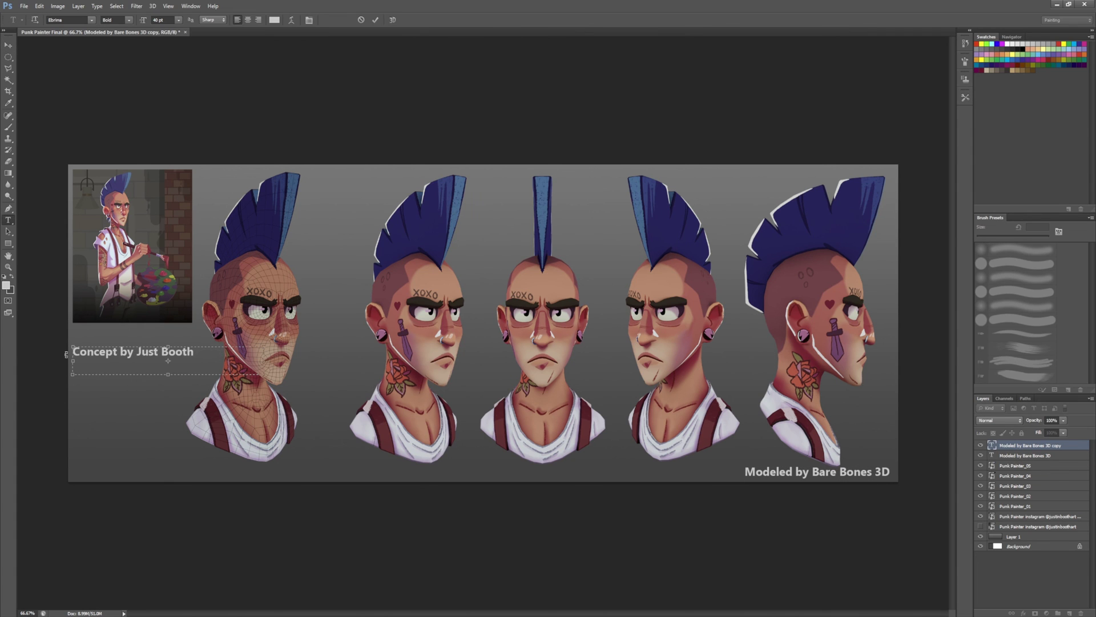
# Move the concept credit to the top of the illustration and lower the illustration slightly to sit beneath it
pyautogui.click(8, 45)
pyautogui.moveTo(157, 352); pyautogui.dragTo(156, 174)
pyautogui.click(1030, 516)
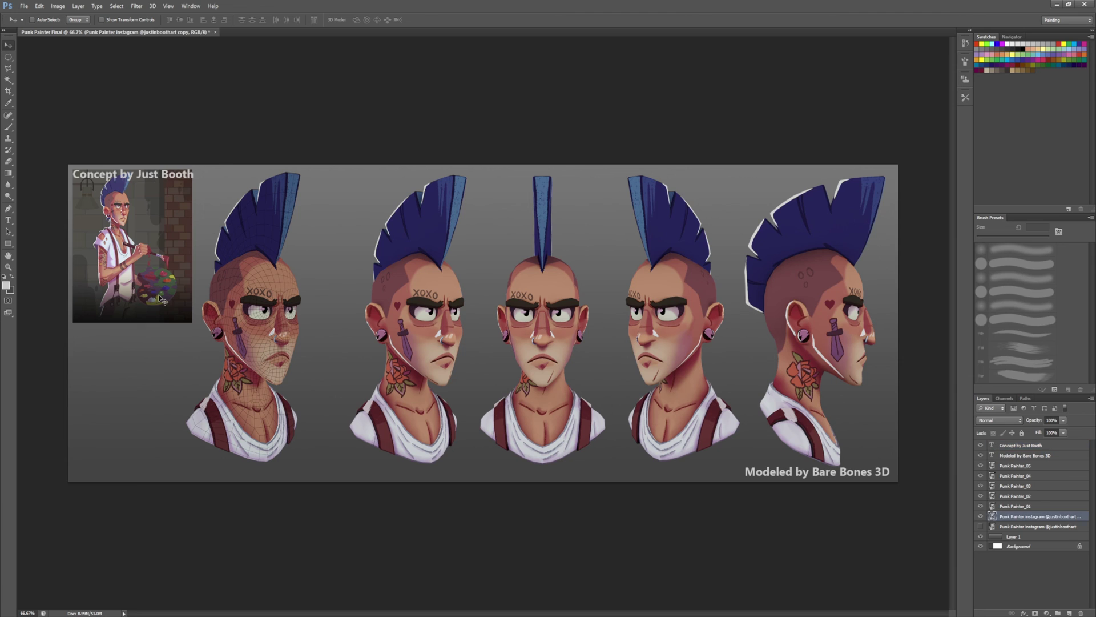
pyautogui.moveTo(159, 284); pyautogui.dragTo(160, 296)
# Duplicate the concept credit text layer and move the copy to the canvas's lower-left corner
pyautogui.rightClick(1028, 446)
pyautogui.click(1003, 117)
pyautogui.press('Return')
pyautogui.moveTo(174, 170); pyautogui.dragTo(173, 467)
# Replace the lower-left text with "Tri Count 6960"
pyautogui.click(8, 220)
pyautogui.click(242, 461)
pyautogui.hotkey('ctrl', 'a')
pyautogui.write('Tri Count  tris')
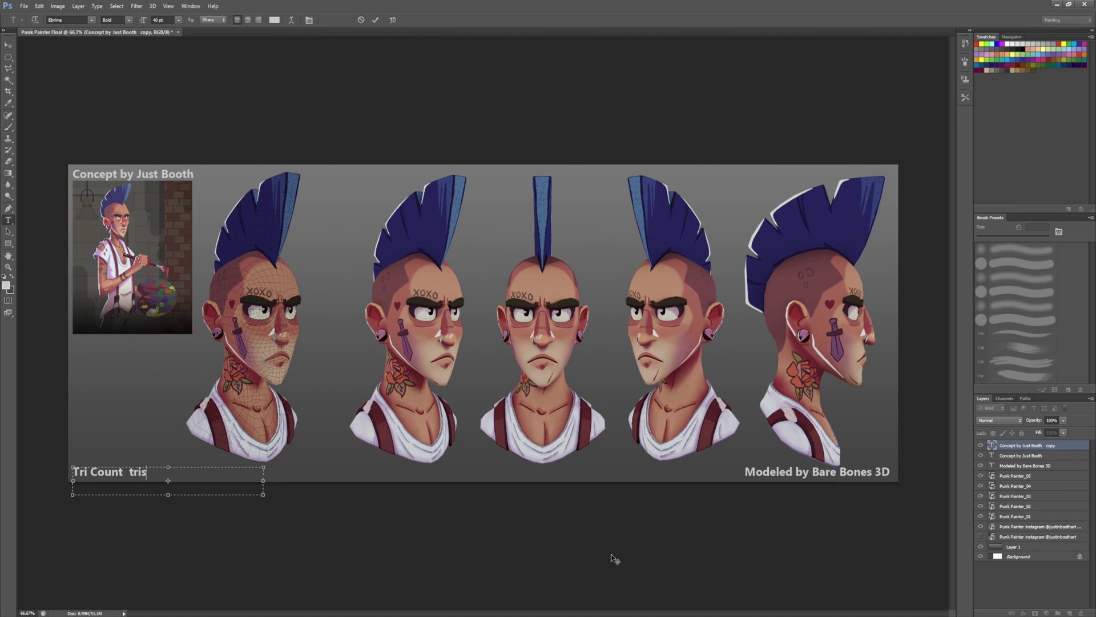
pyautogui.press('Left')
pyautogui.press('Left')
pyautogui.press('Left')
pyautogui.press('Left')
pyautogui.press('Left')
pyautogui.write('6960')
pyautogui.hotkey('ctrl', 'Return')
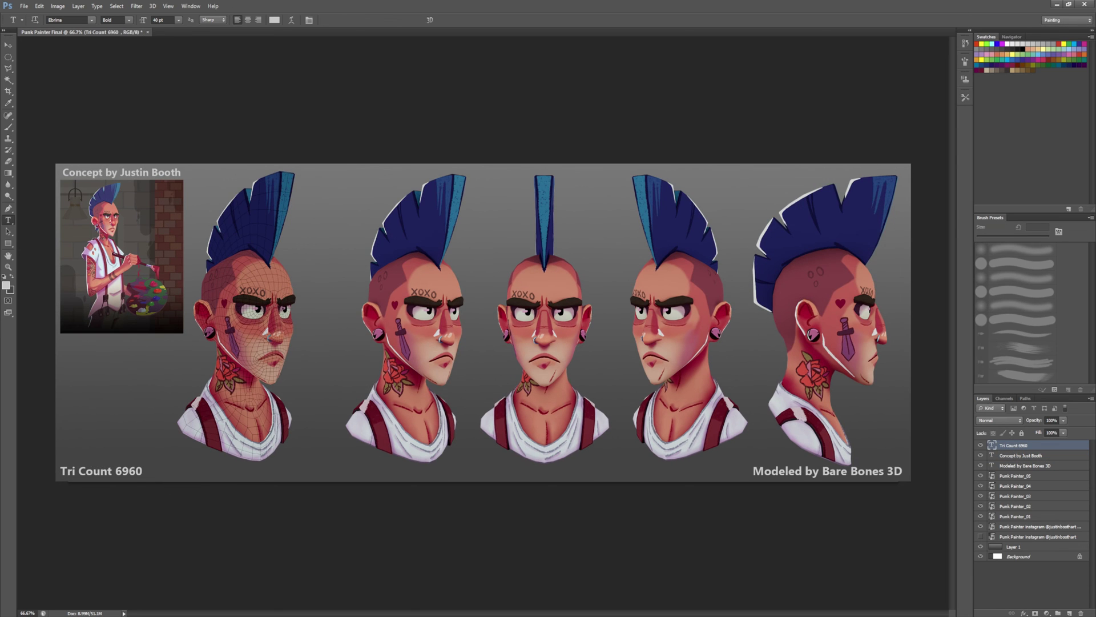